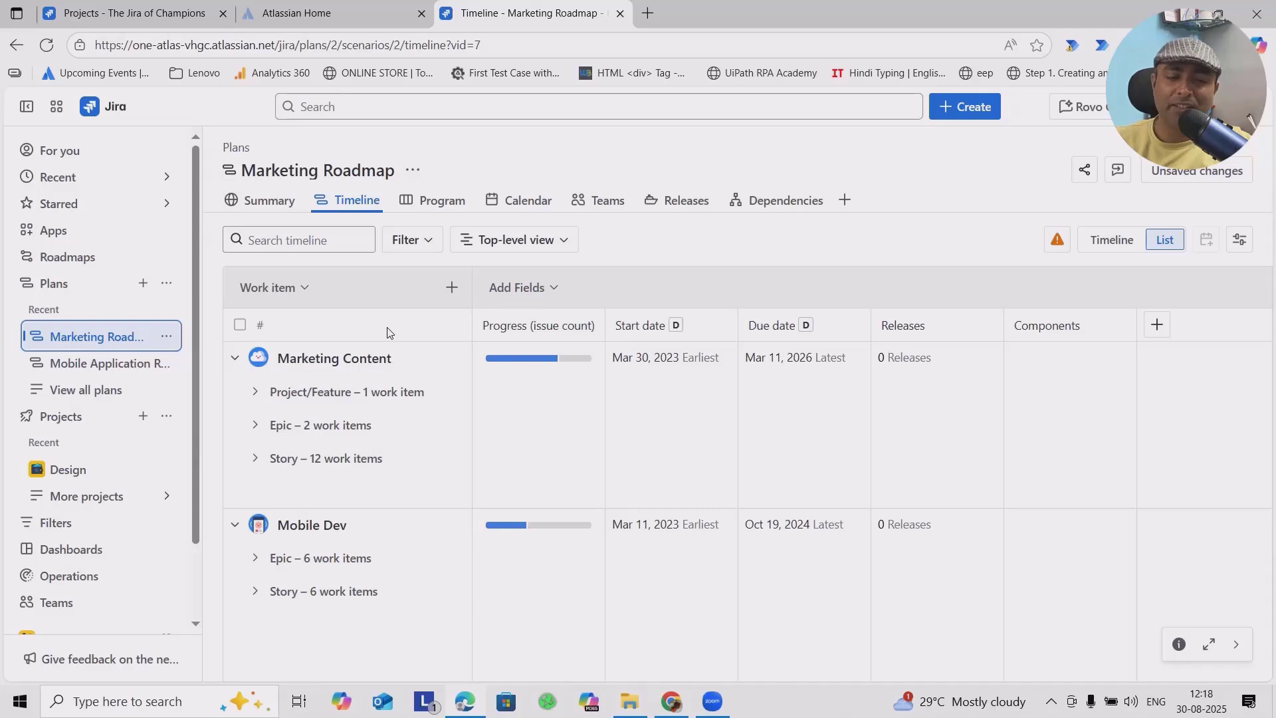
- Start a new plan named David_Plan with a board as its work source
left_click(142, 284)
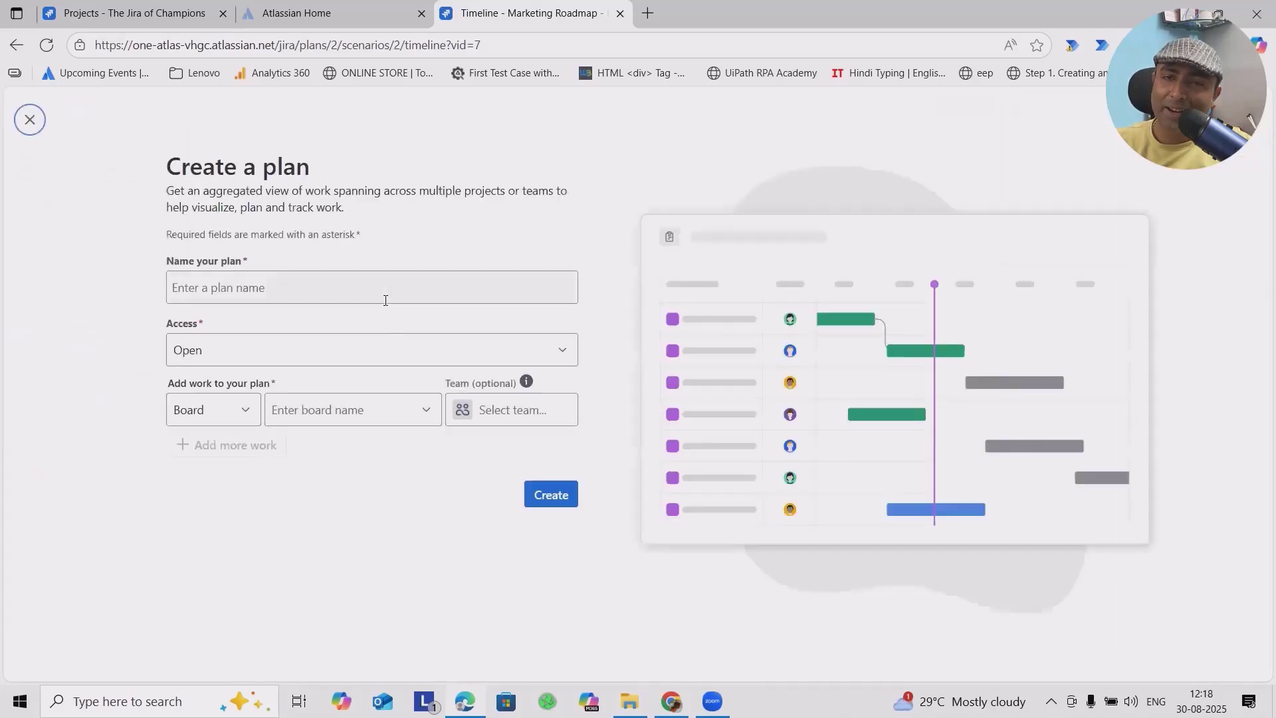
left_click(250, 287)
type("David")
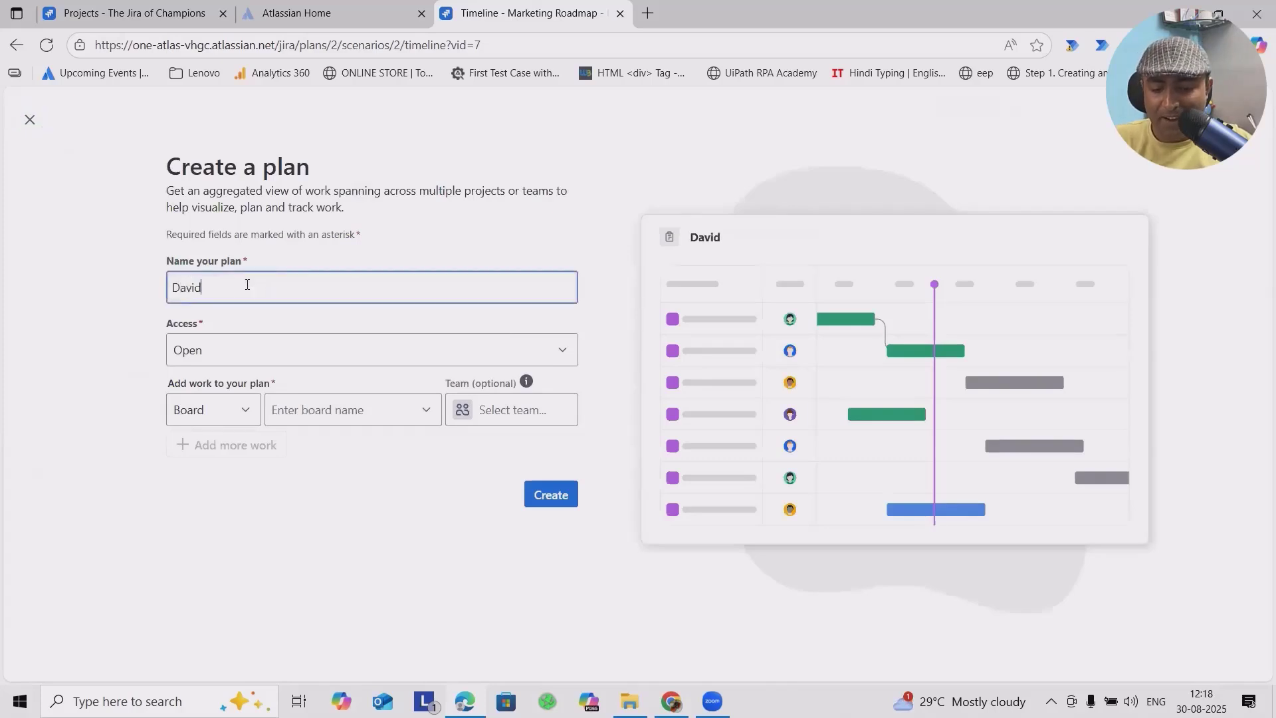
type("_Plan")
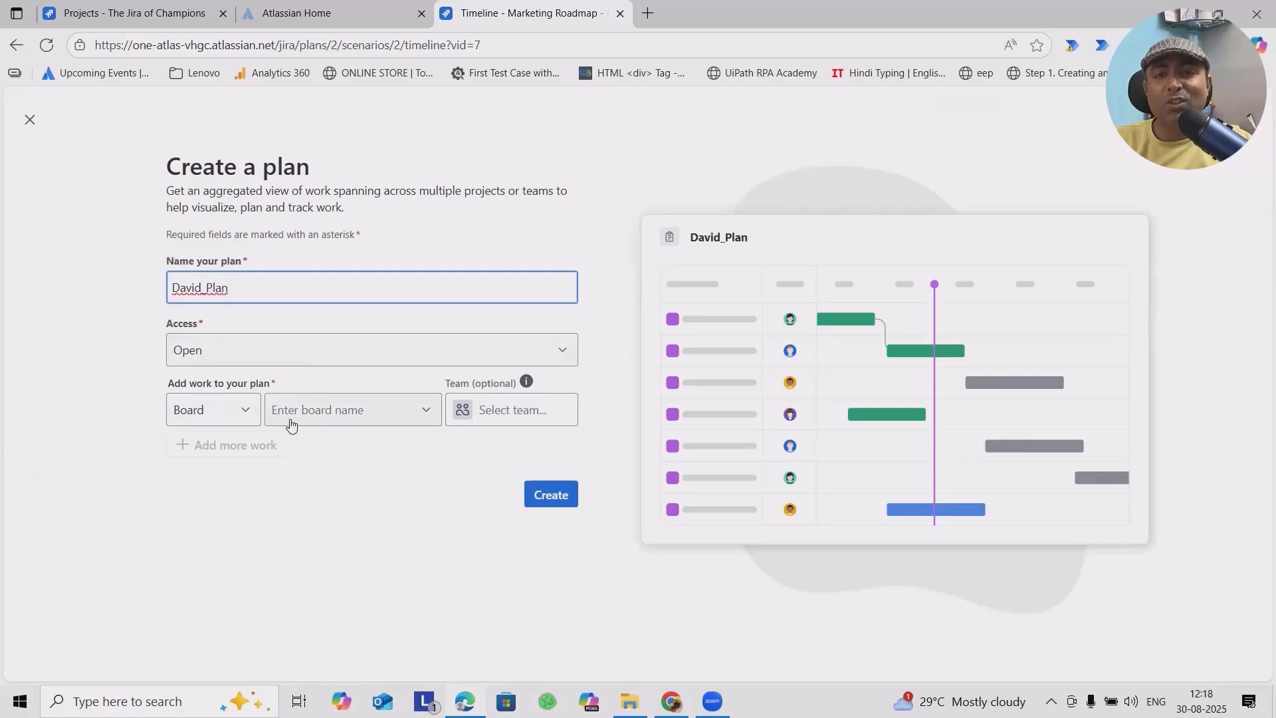
left_click(234, 409)
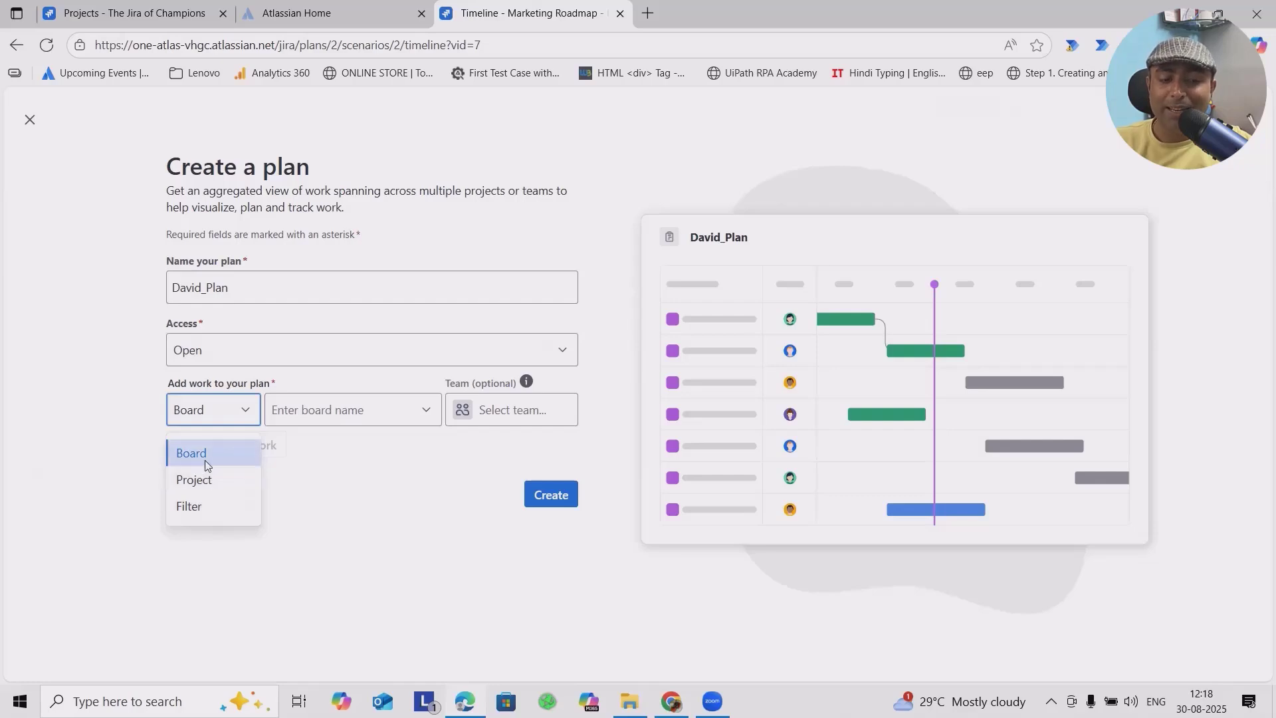
left_click(232, 454)
left_click(418, 417)
- Try Project and Filter as work sources, settling on Project and listing available projects
left_click(186, 414)
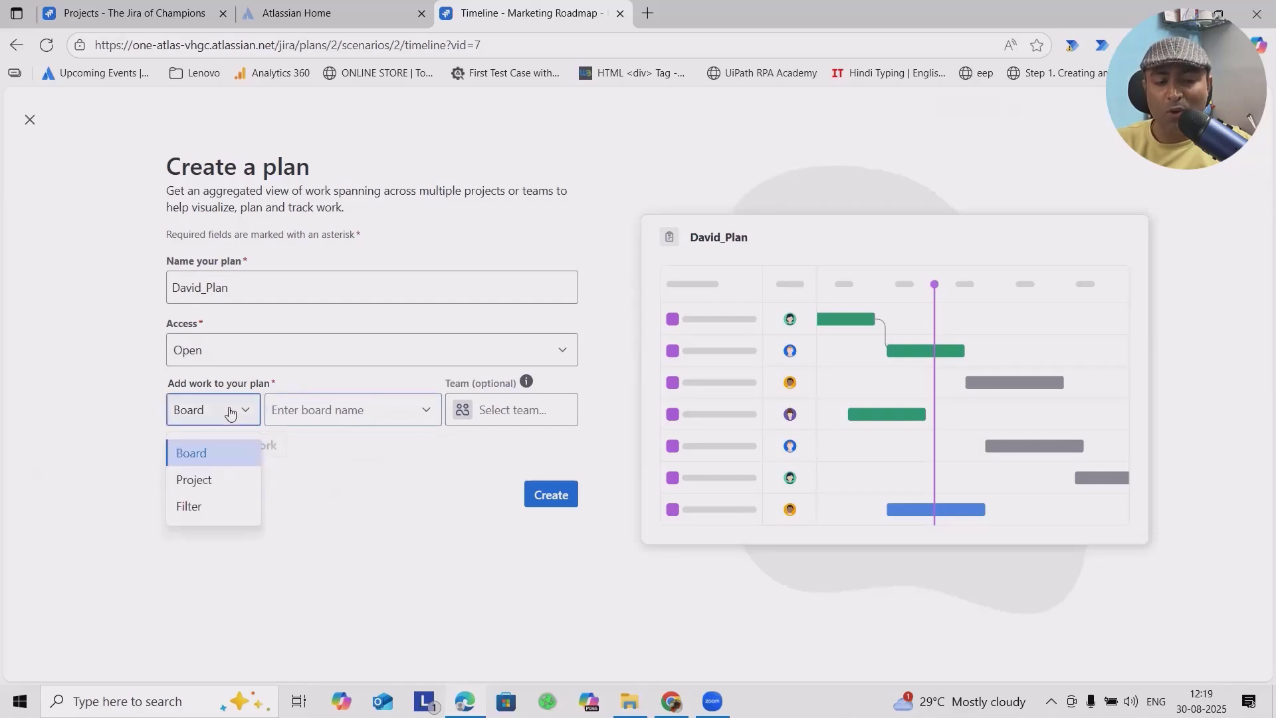
left_click(211, 480)
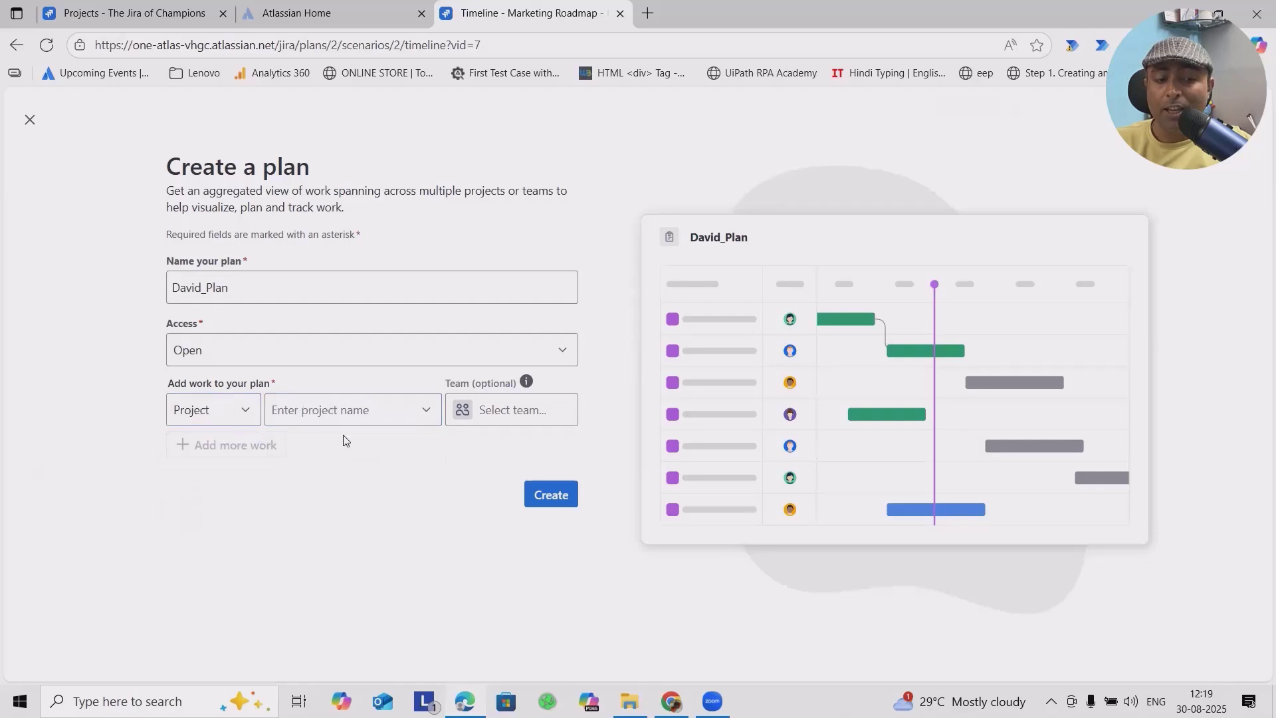
left_click(232, 412)
left_click(214, 504)
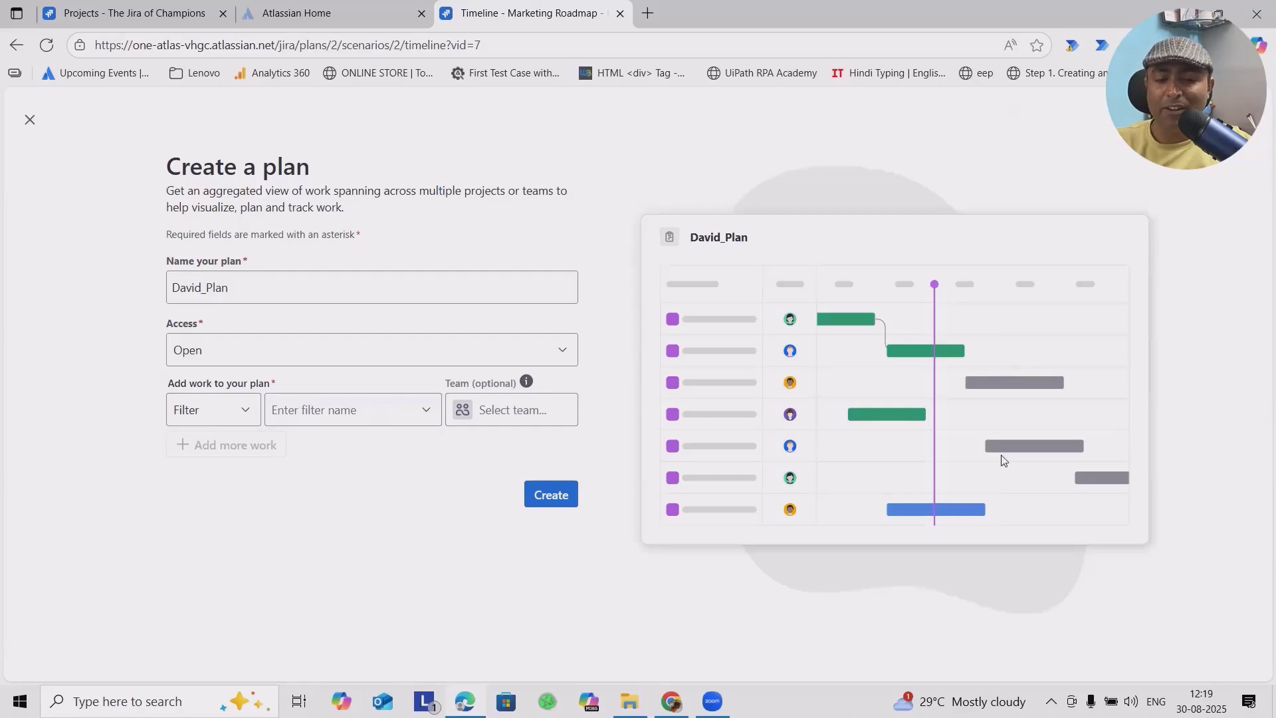
left_click(233, 412)
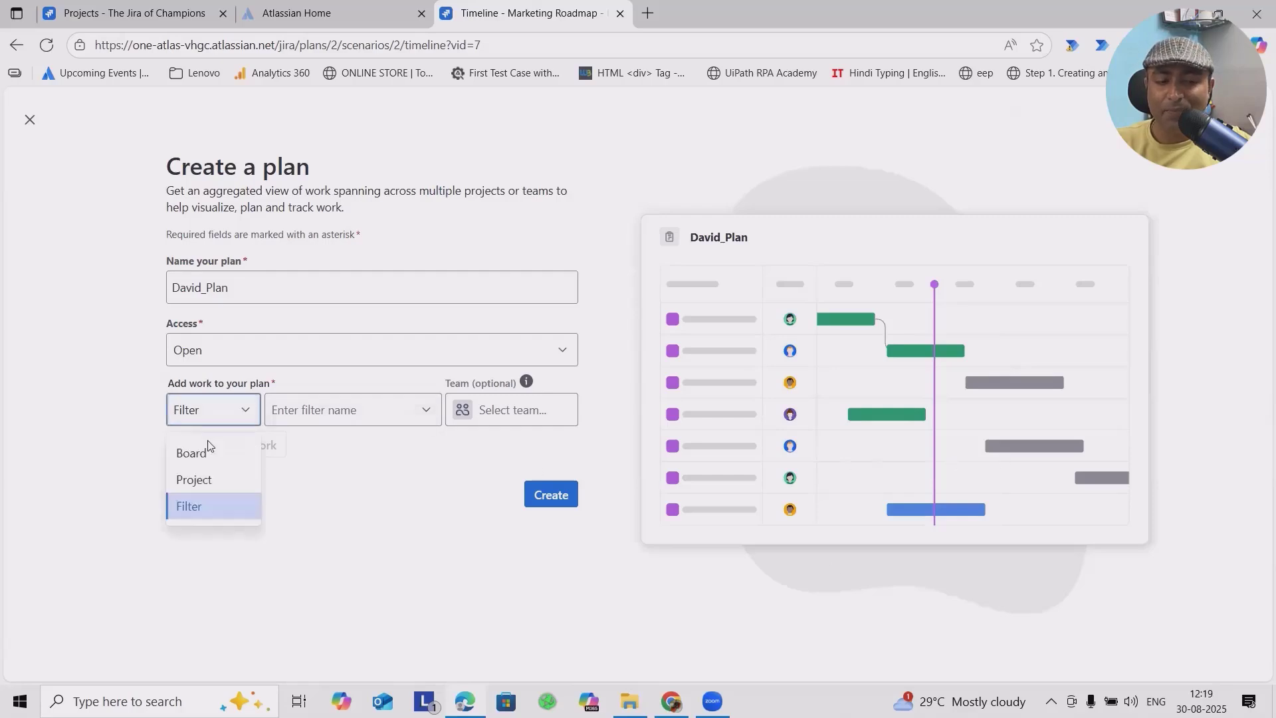
left_click(186, 483)
left_click(418, 412)
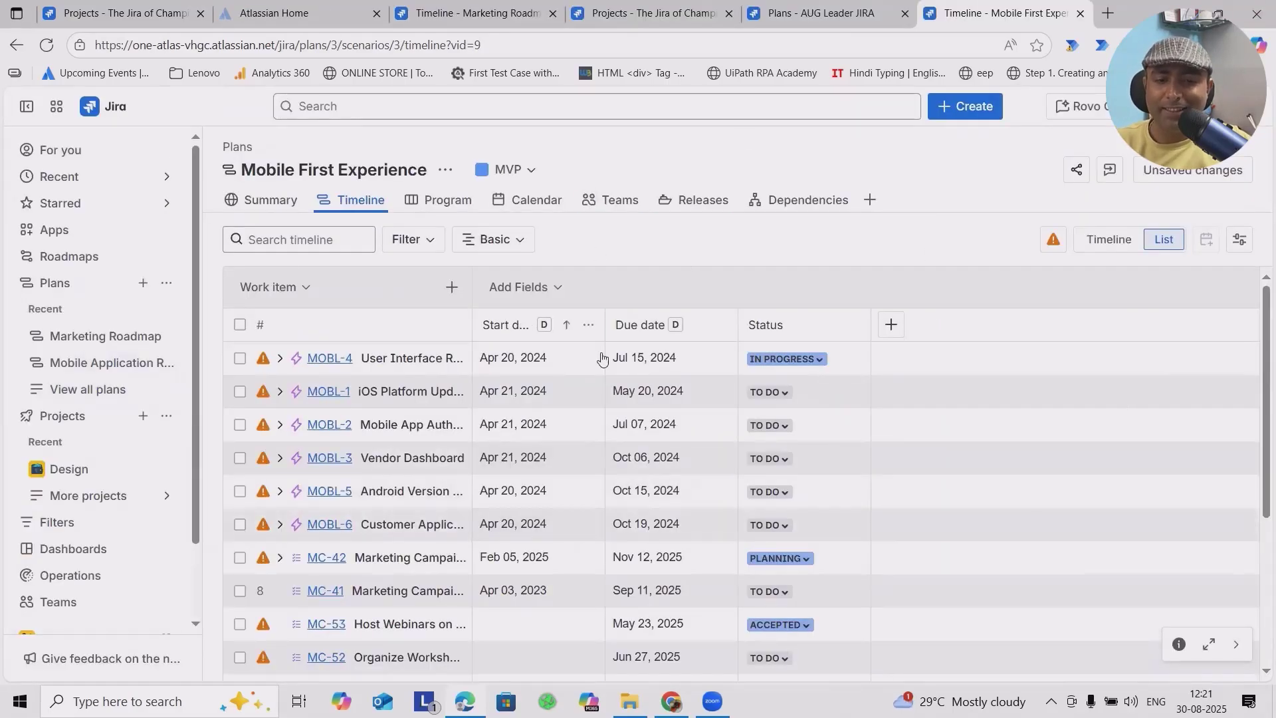
- Look through the plan's scenarios and saved views, keeping the Basic view
left_click(528, 197)
left_click(535, 172)
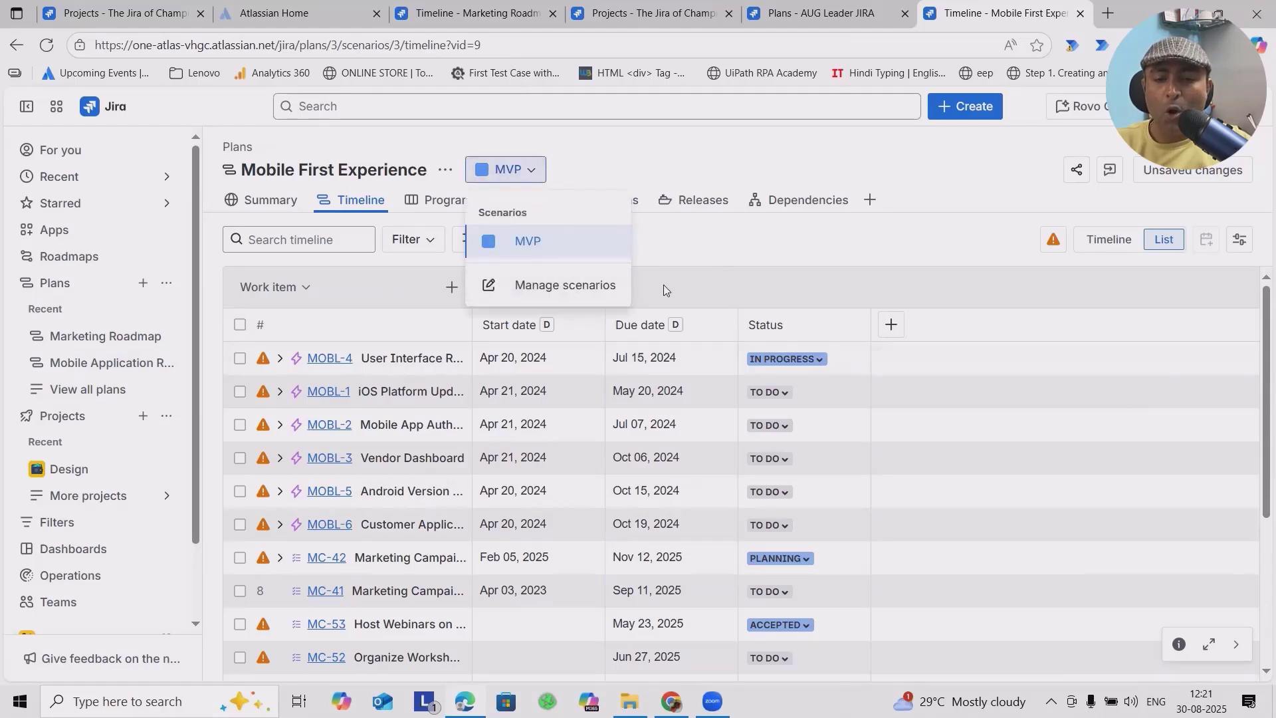
left_click(794, 276)
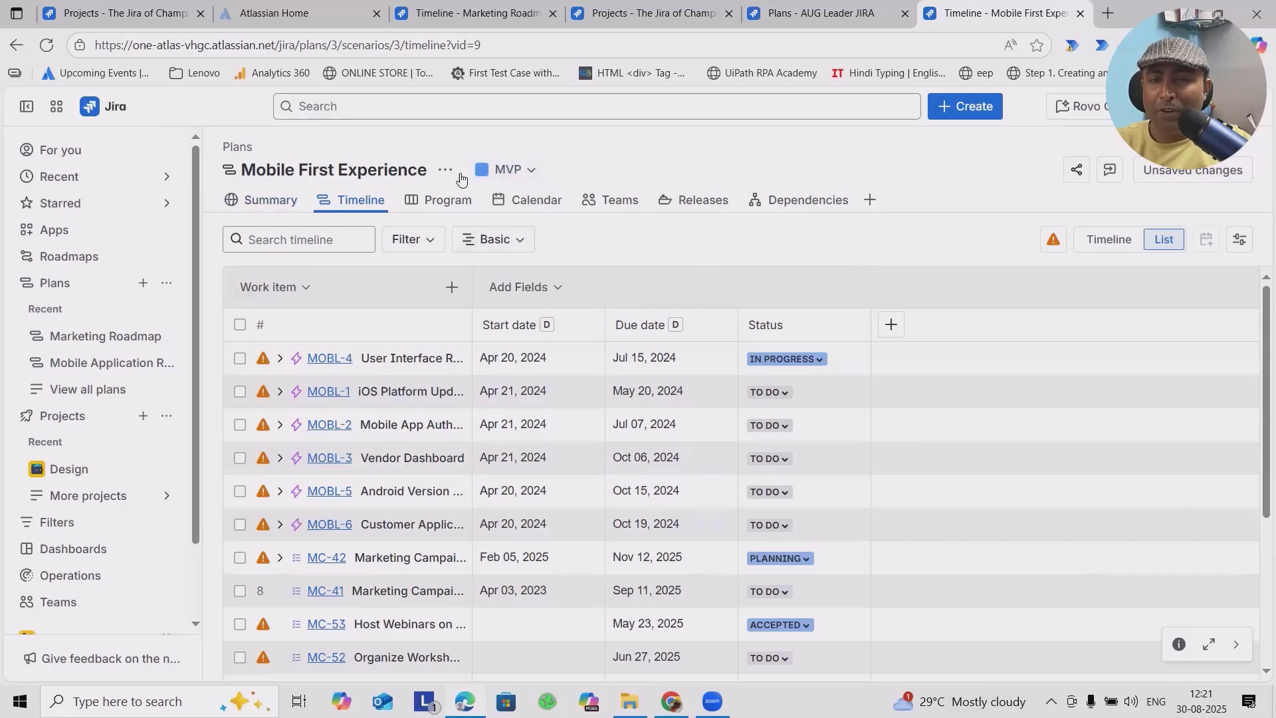
left_click(524, 241)
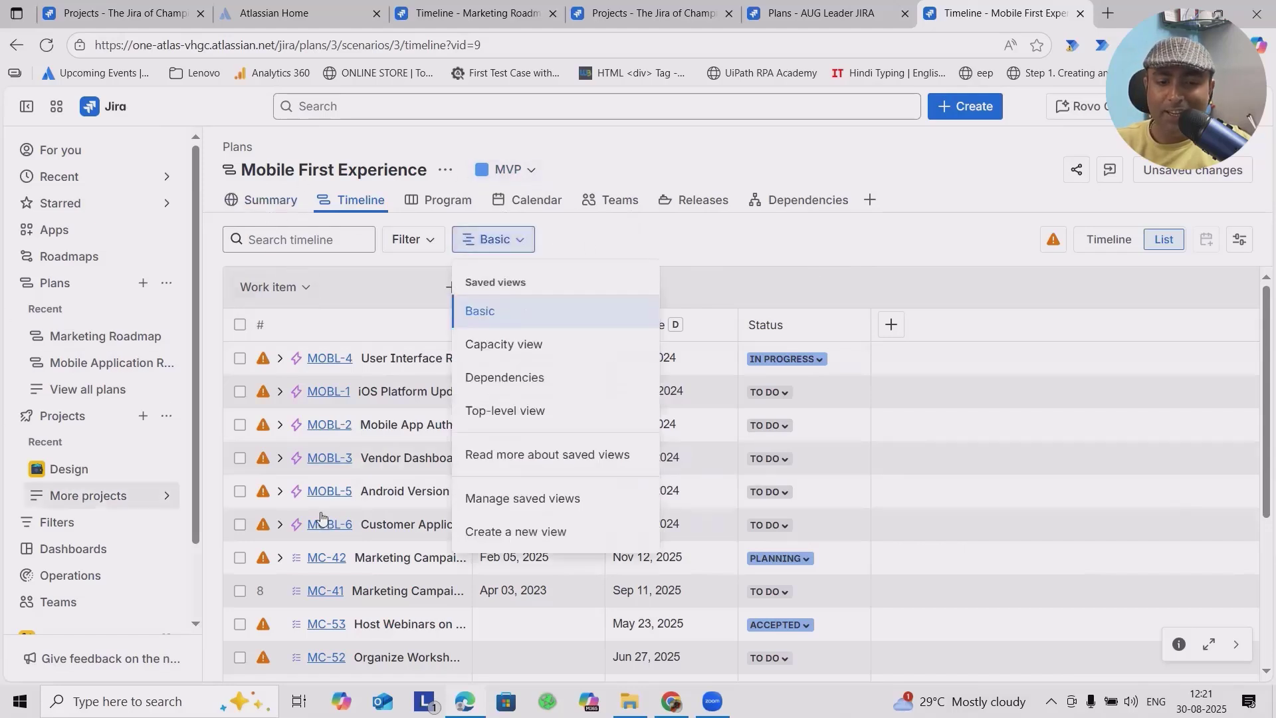
left_click(534, 313)
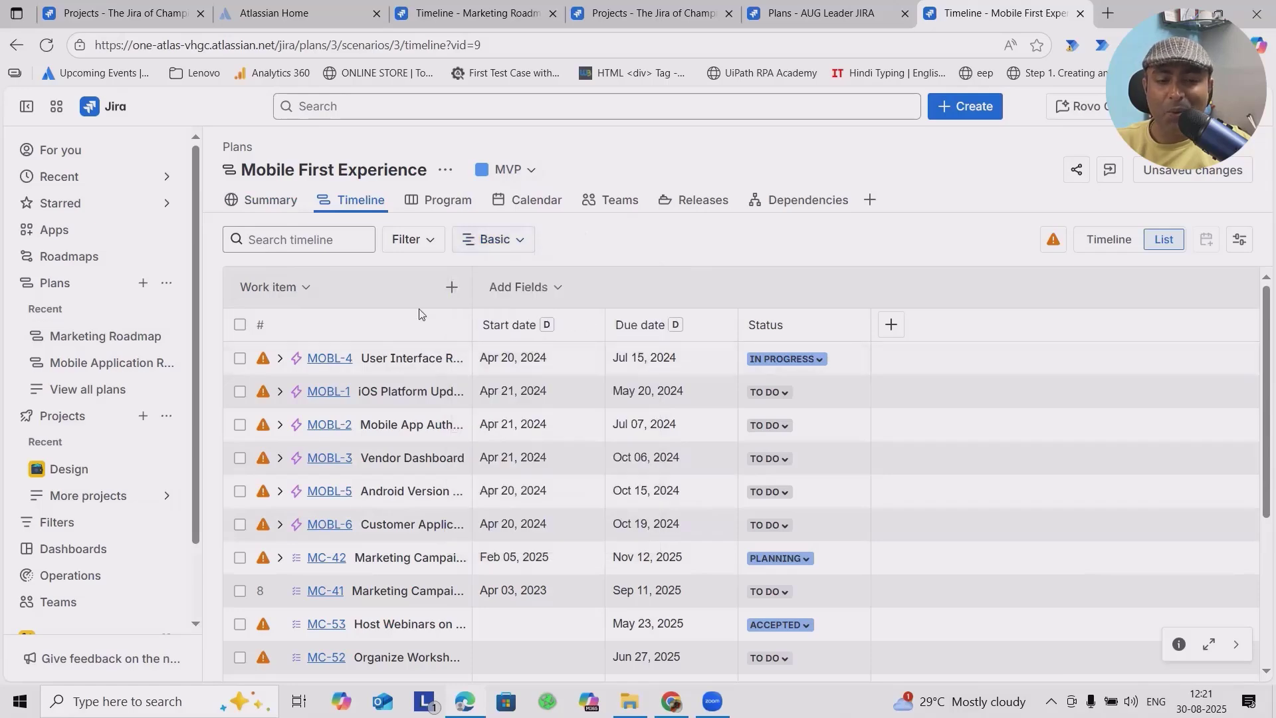
scroll(311, 389, "down", 5)
scroll(327, 428, "up", 3)
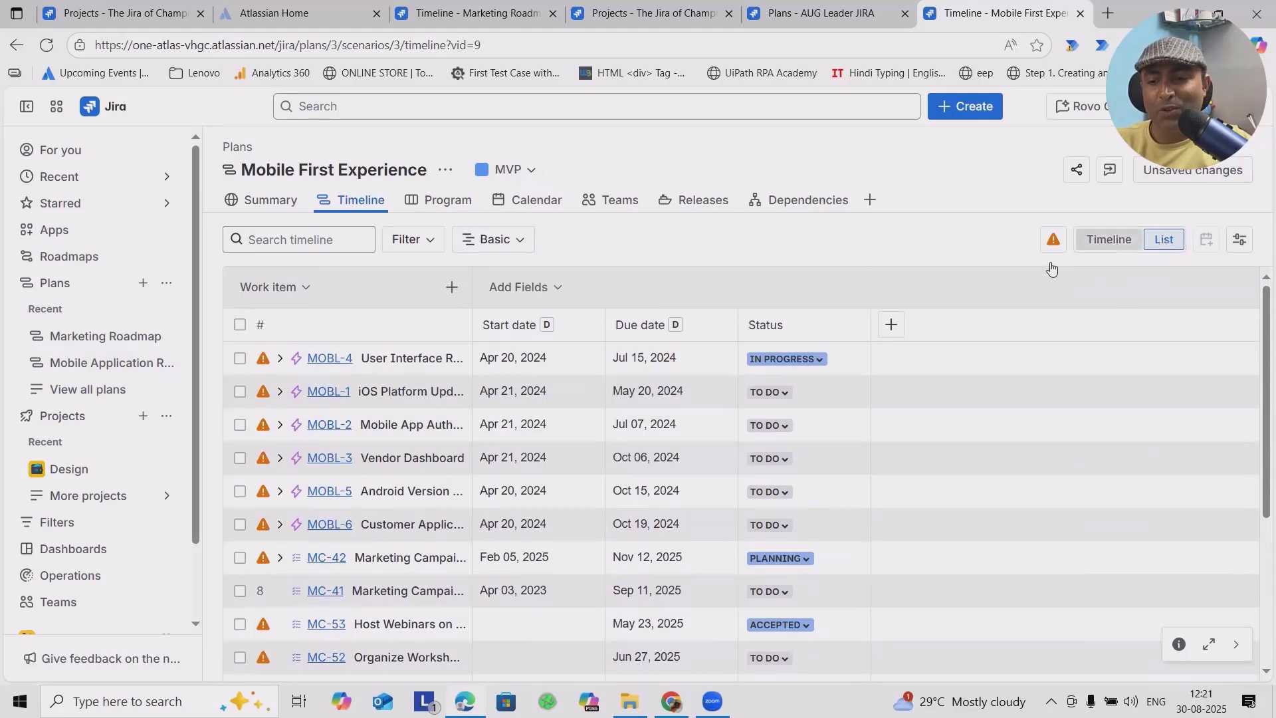
- Switch to Timeline and back to List, then bring up view settings
left_click(1109, 240)
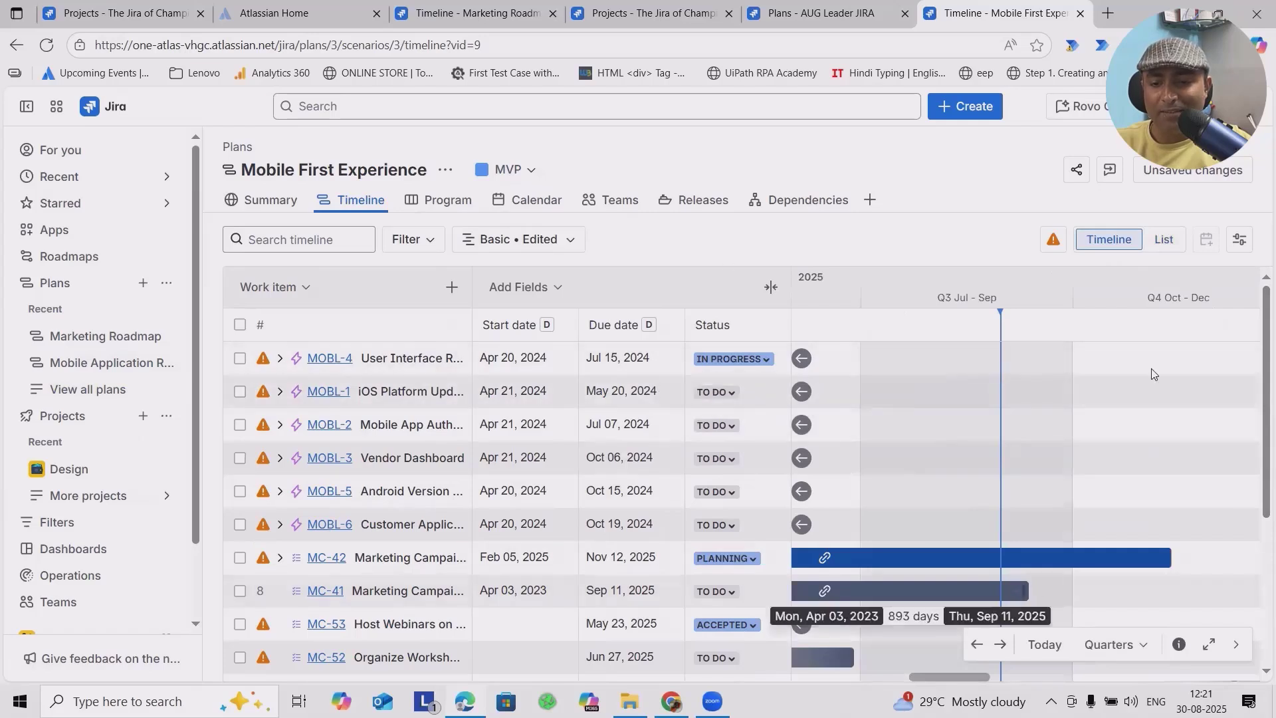
mouse_move(1031, 491)
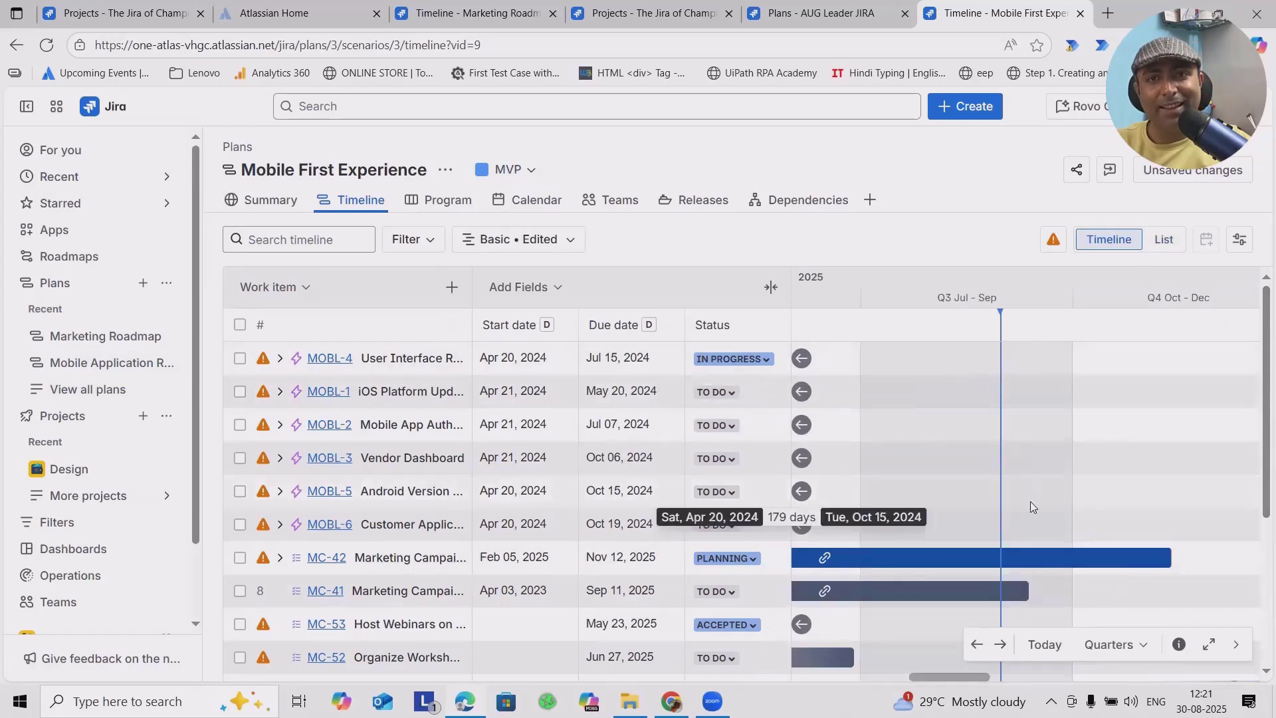
left_click(1165, 240)
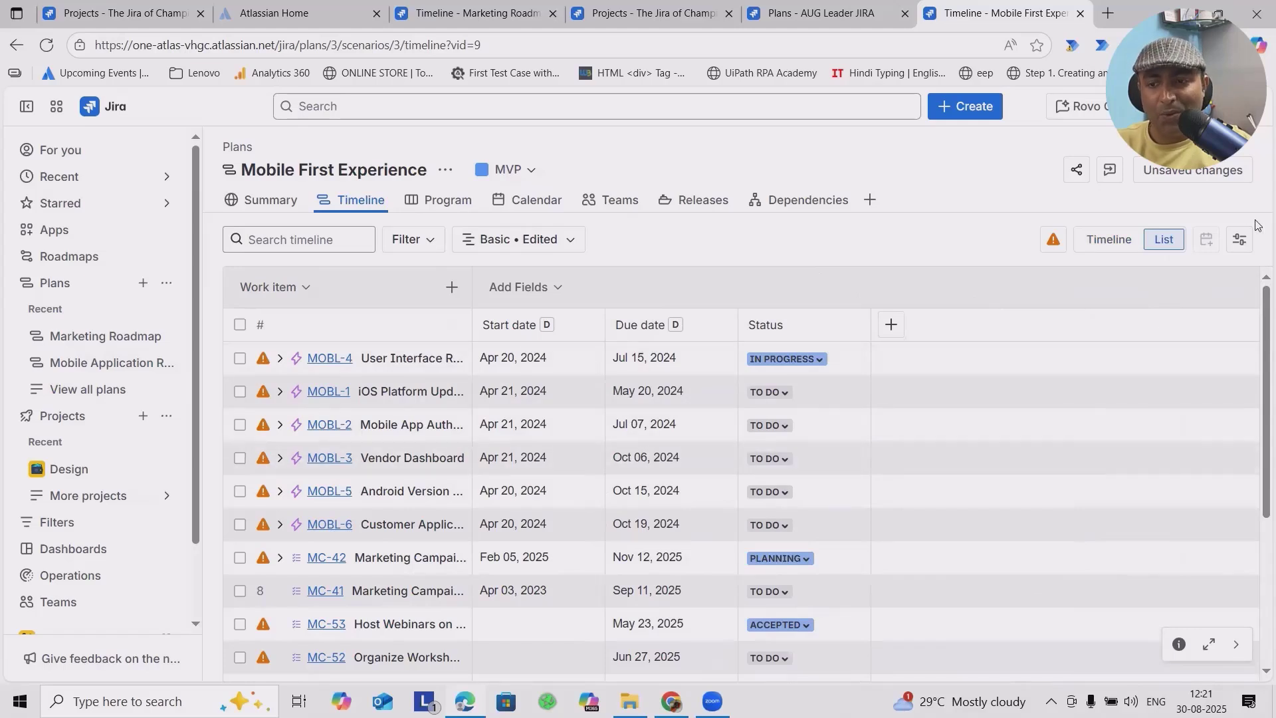
left_click(1239, 241)
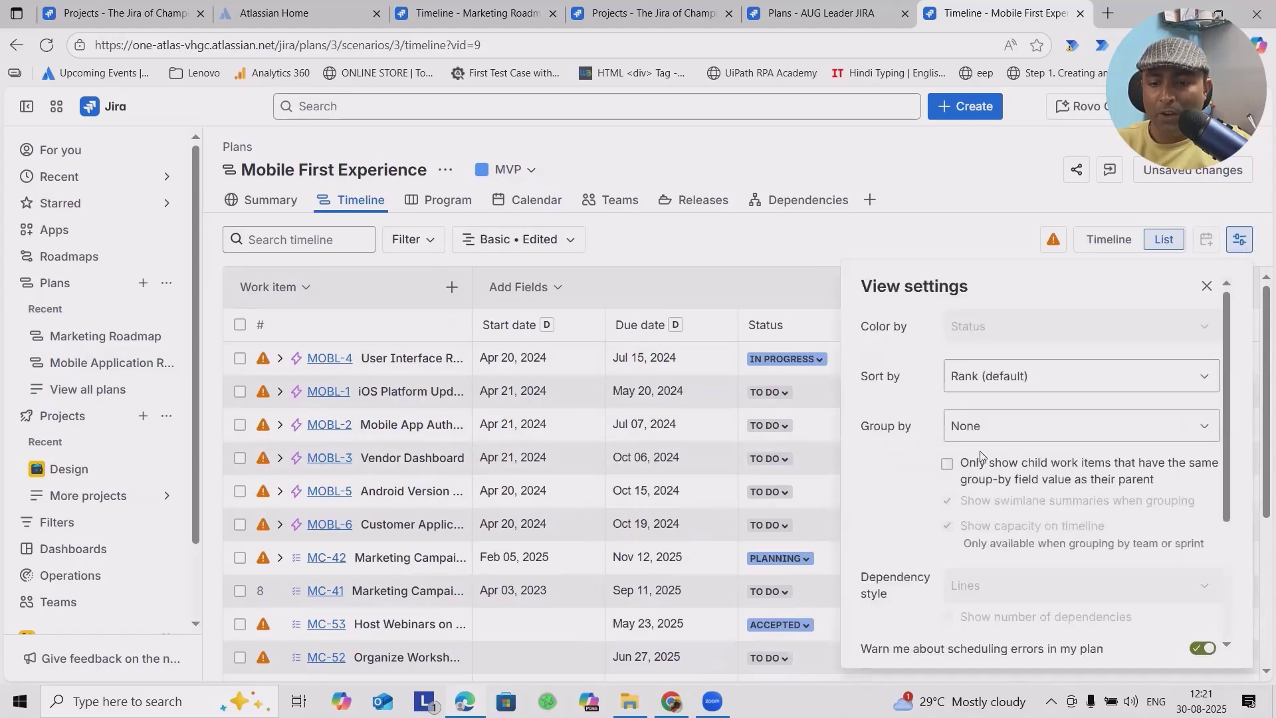
scroll(981, 456, "down", 1)
scroll(994, 320, "down", 1)
scroll(993, 340, "down", 1)
scroll(989, 379, "up", 3)
scroll(990, 439, "down", 1)
scroll(992, 454, "down", 2)
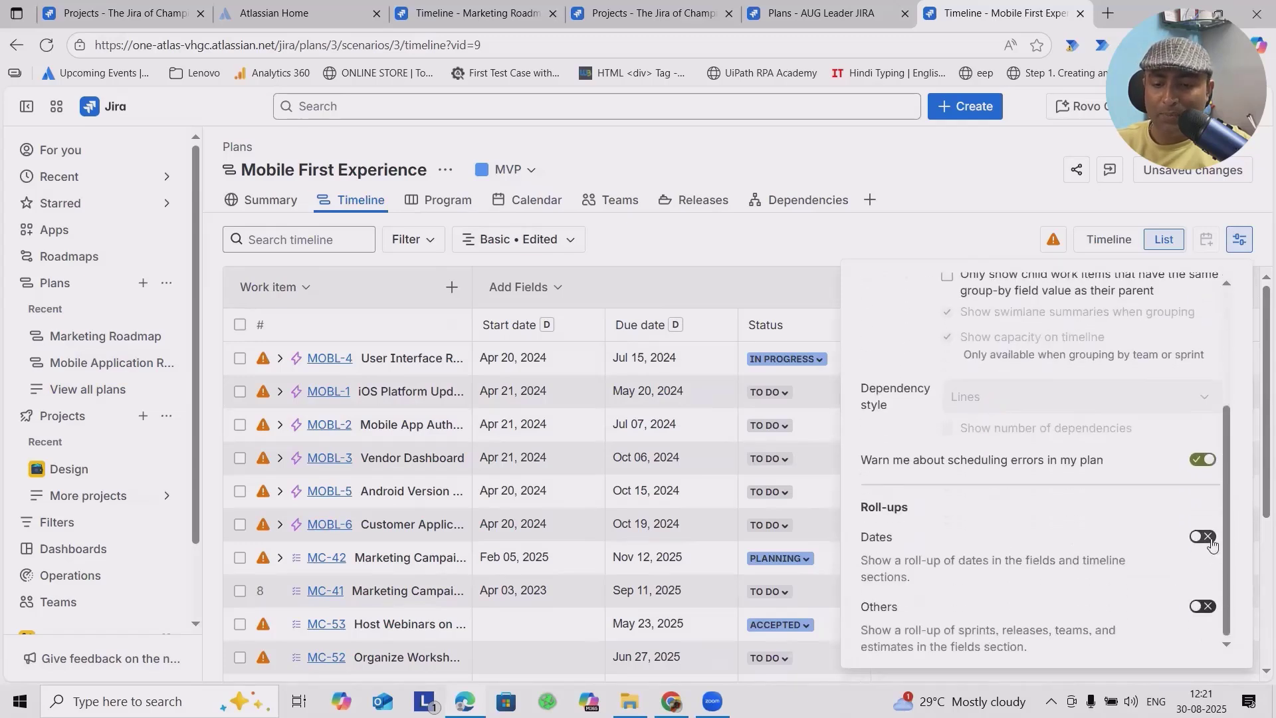
scroll(1107, 557, "up", 2)
scroll(1029, 552, "down", 2)
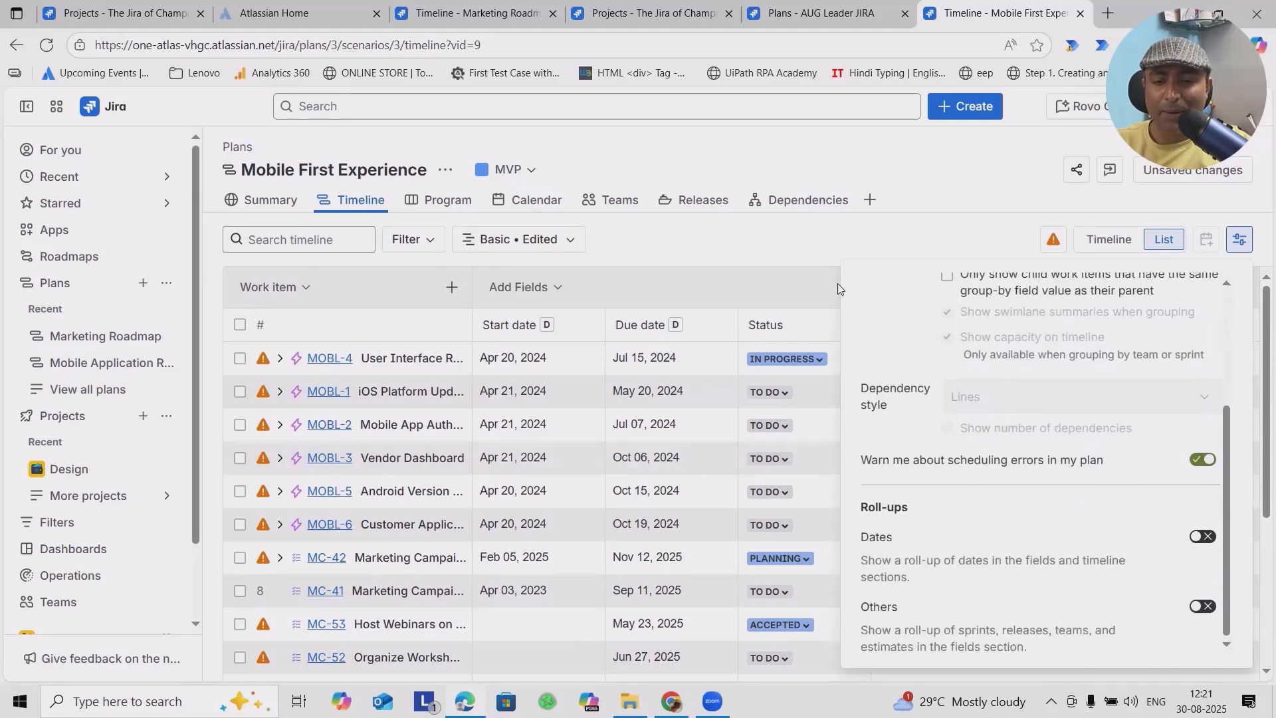
- Filter the list to include items up to the Project/Feature hierarchy level
left_click(411, 240)
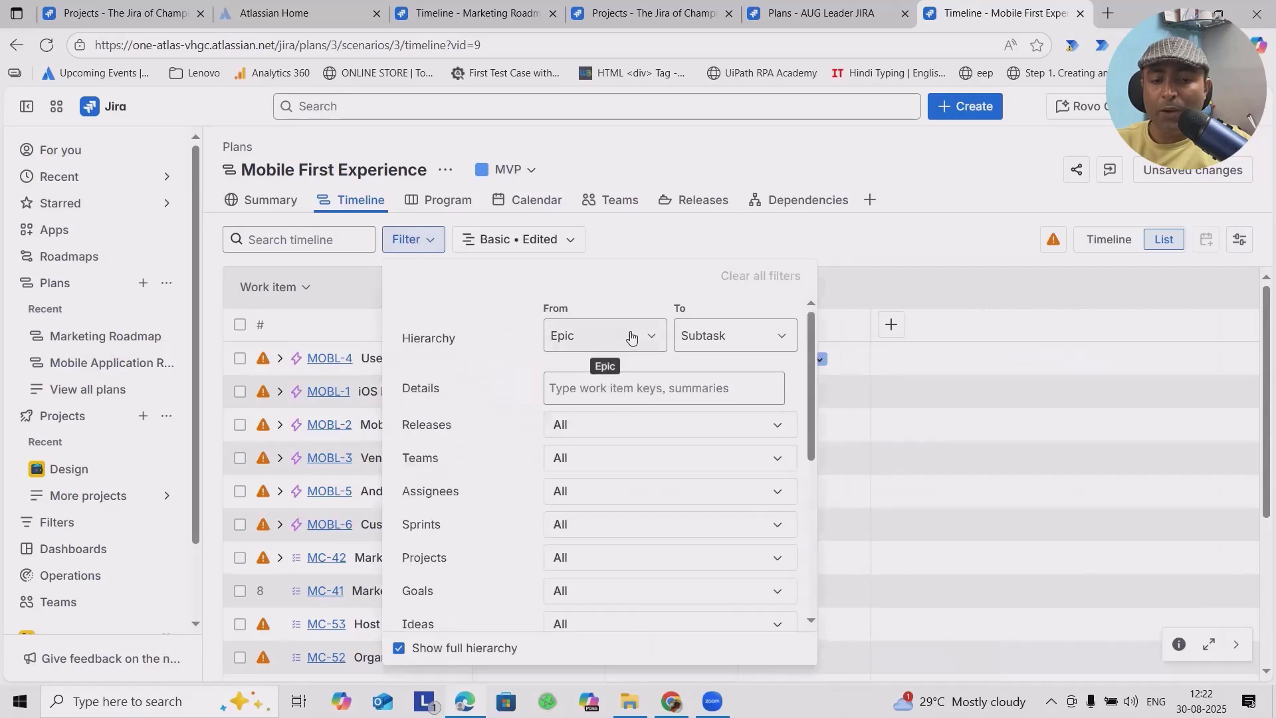
left_click(650, 348)
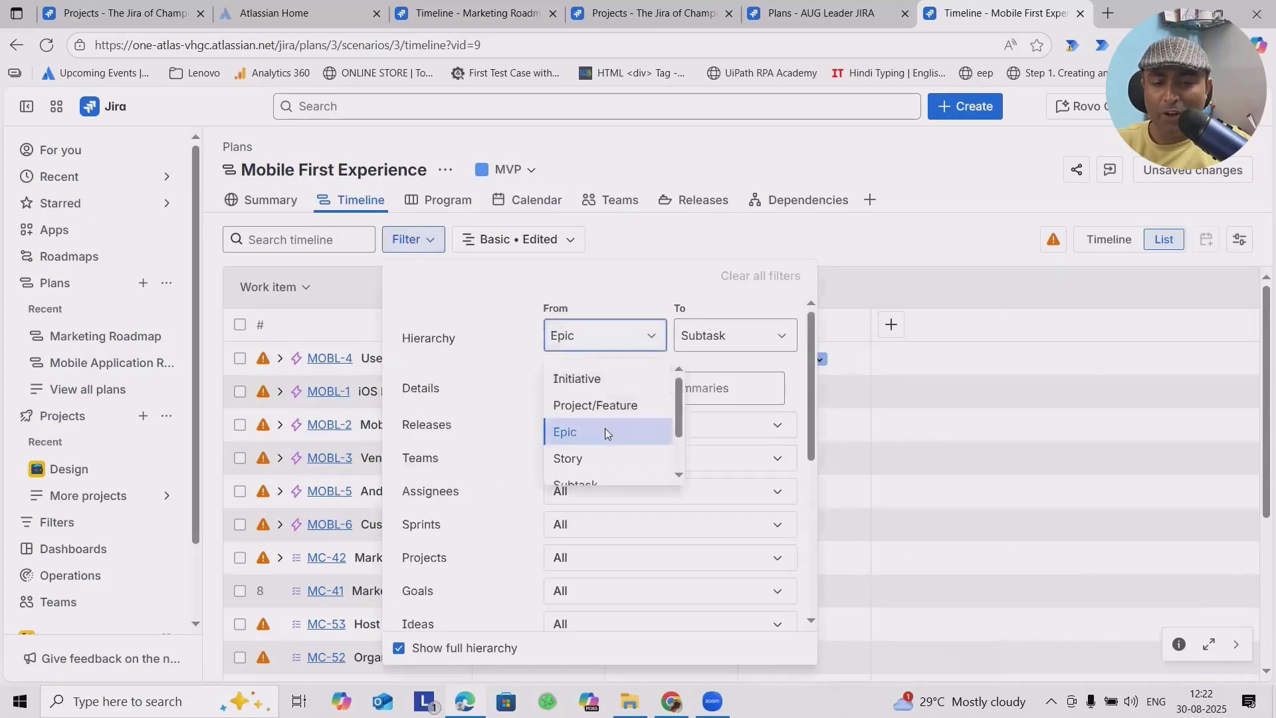
left_click(620, 405)
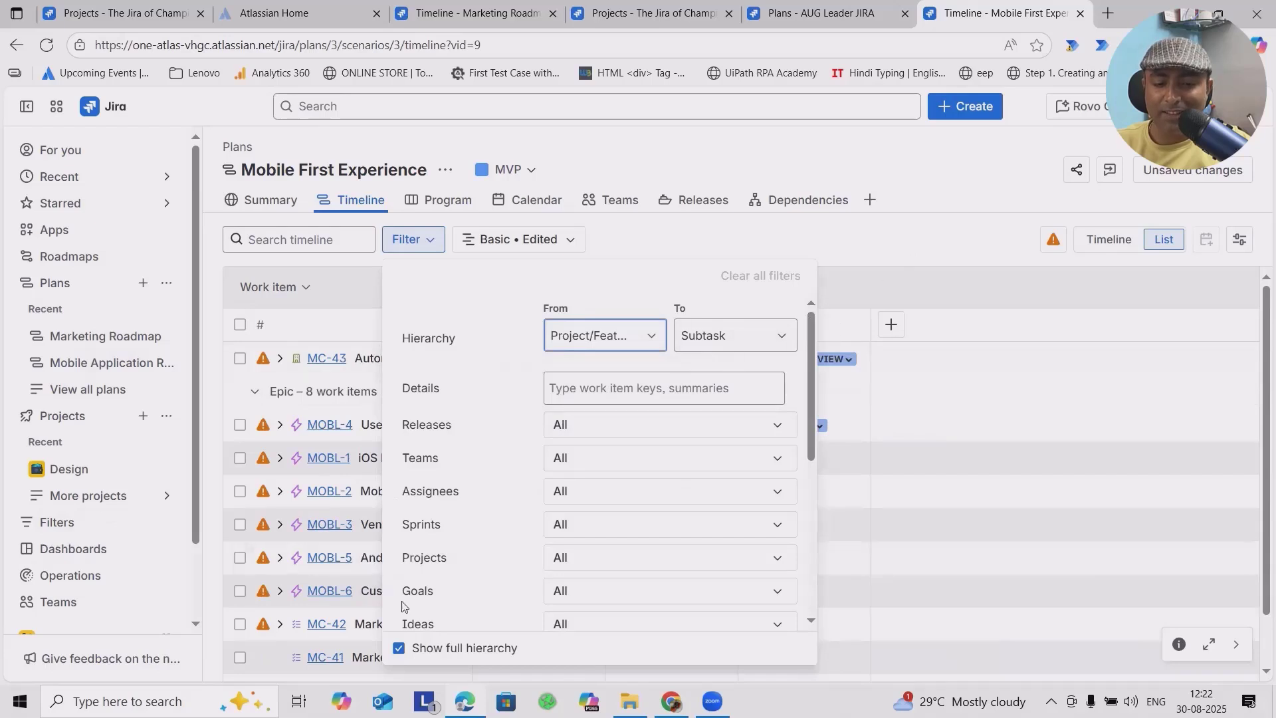
scroll(698, 449, "down", 5)
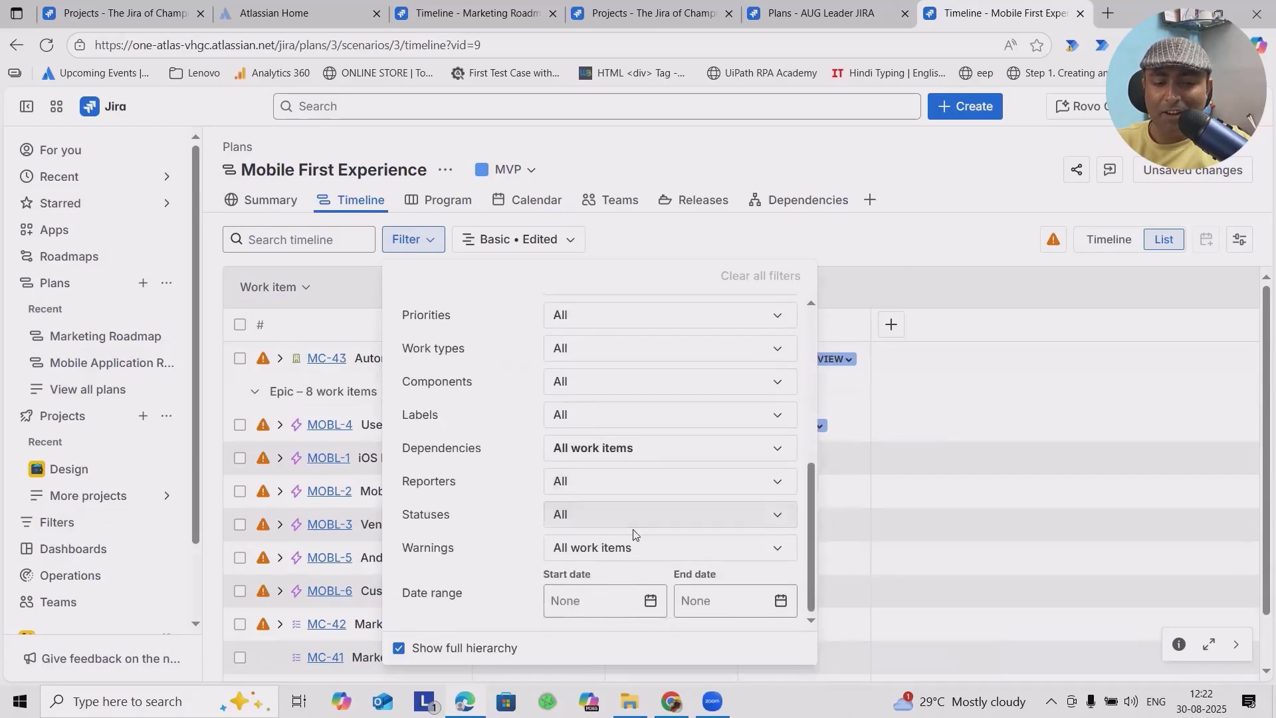
left_click(915, 253)
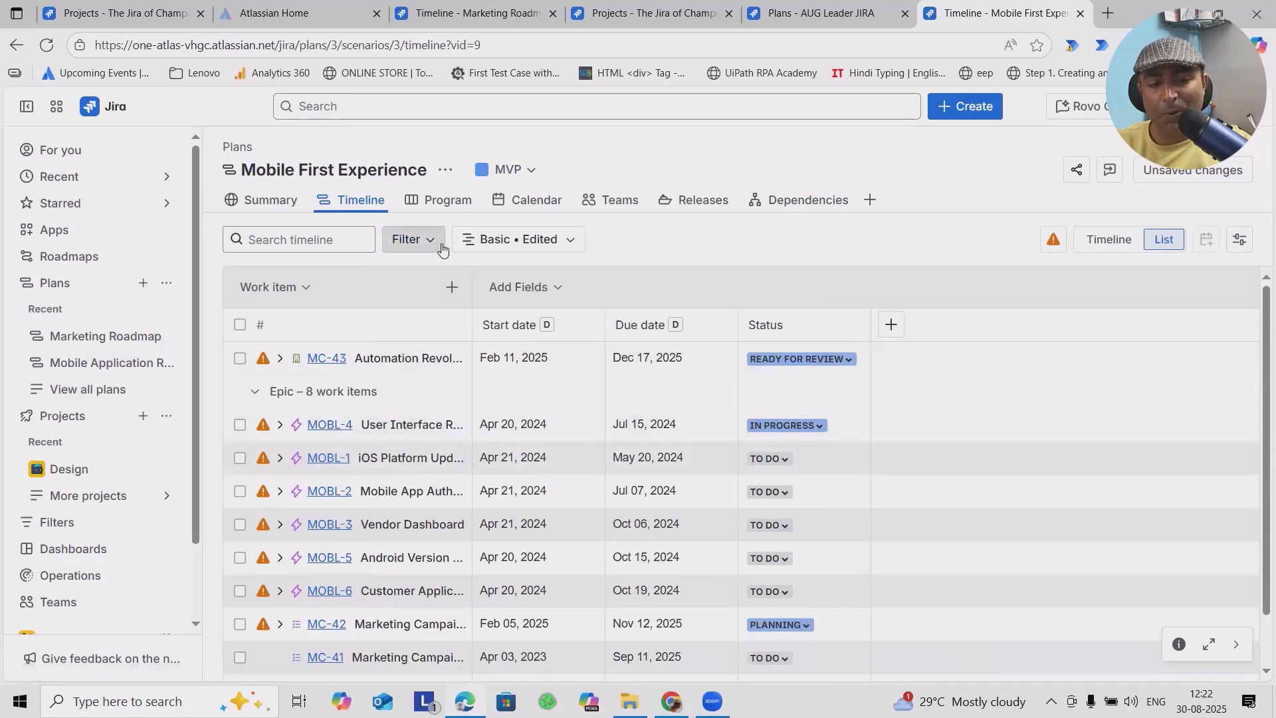
- Browse the release and team filter options without changing them
left_click(409, 240)
left_click(589, 424)
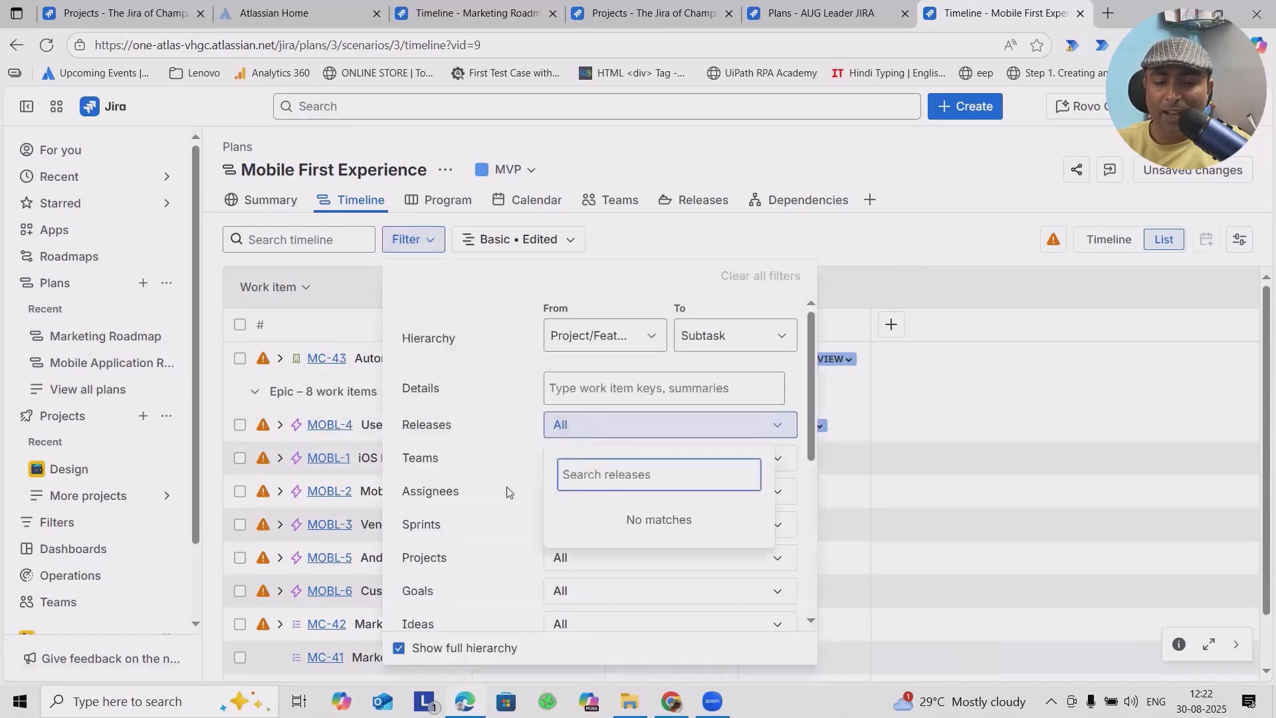
left_click(602, 462)
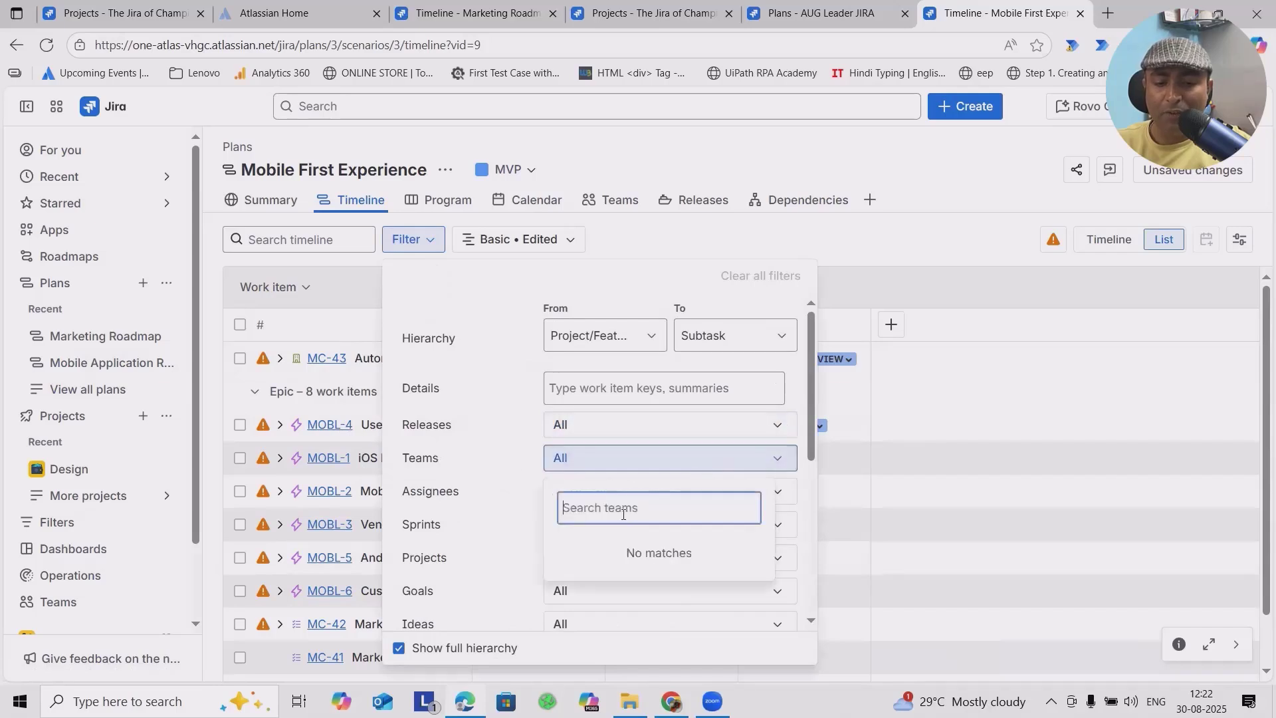
left_click(452, 525)
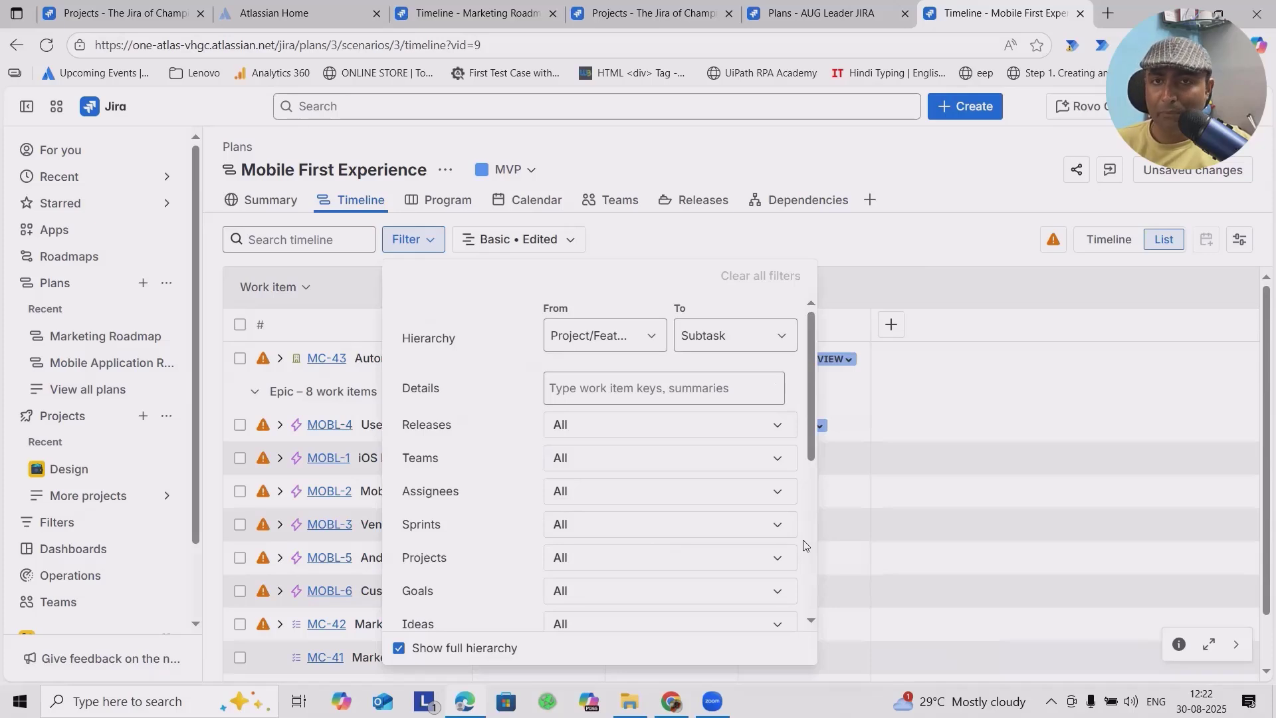
left_click(945, 254)
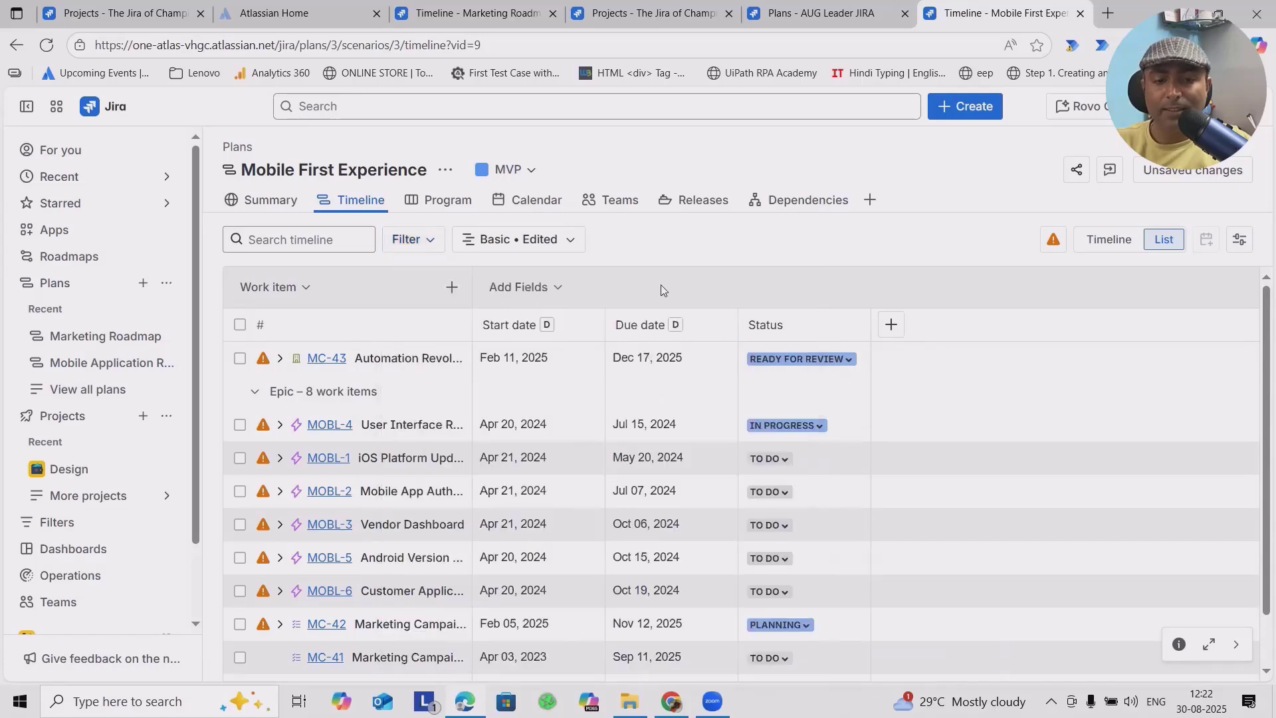
- In Capacity view, estimate MOBL-21, MOBL-22 and MOBL-24 at 3, 4 and 4 days
left_click(569, 240)
left_click(515, 361)
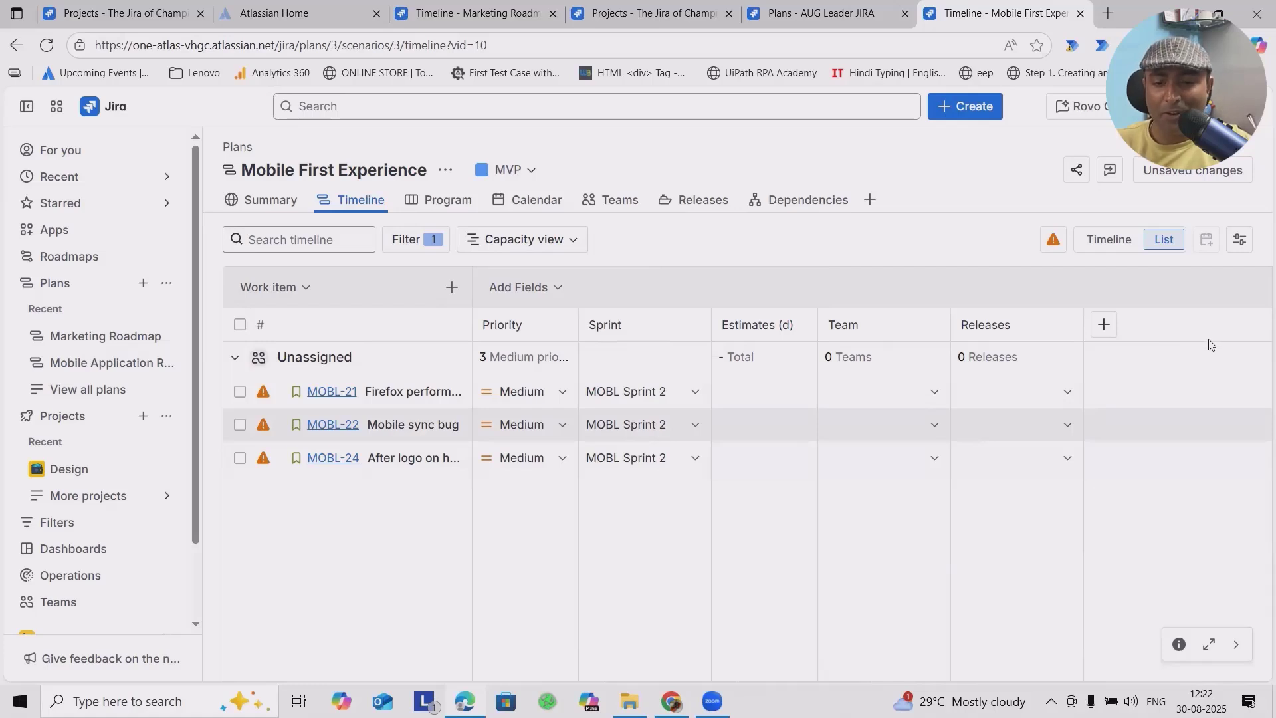
left_click(793, 392)
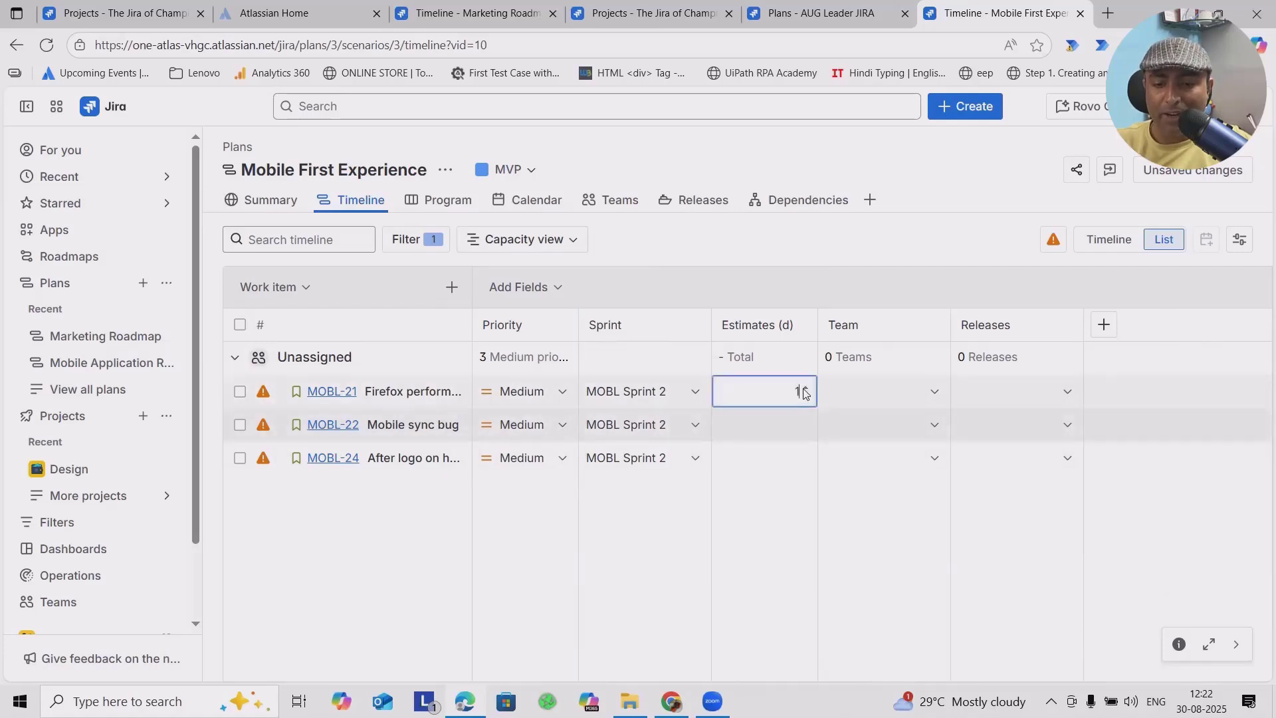
left_click(803, 389)
left_click(806, 425)
left_click(806, 420)
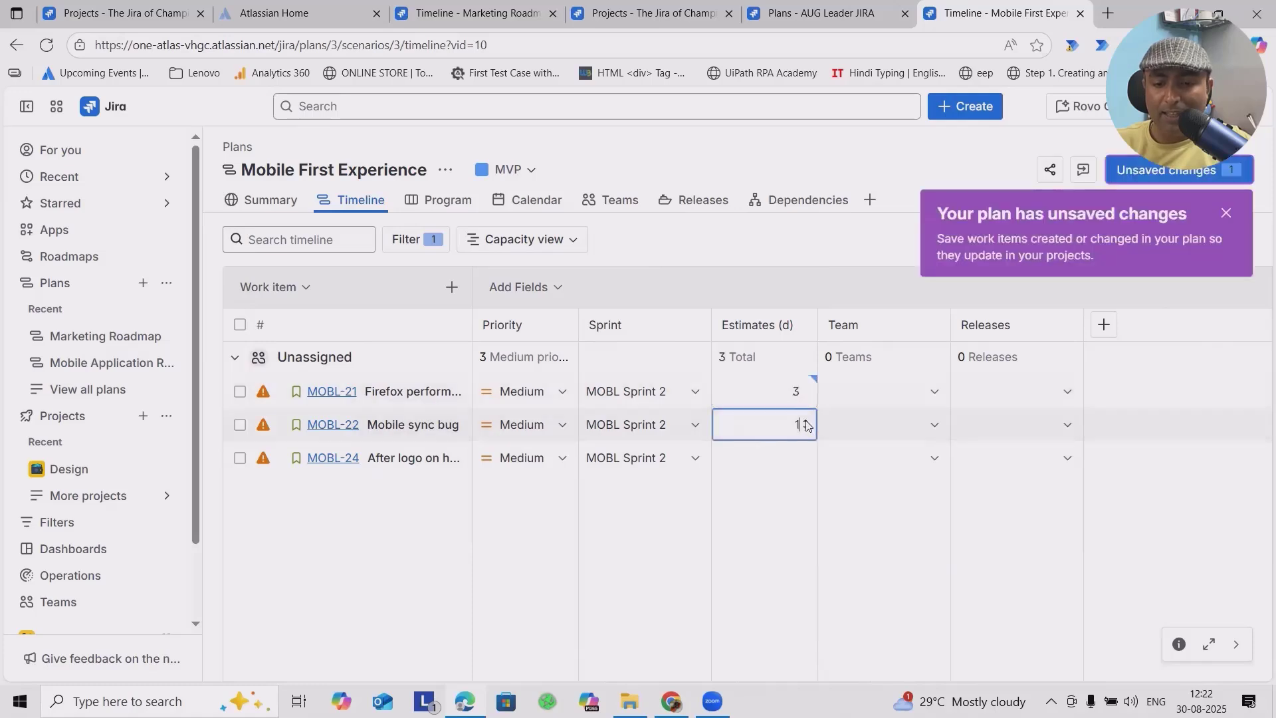
type("2")
left_click(806, 421)
left_click(806, 421)
left_click(807, 458)
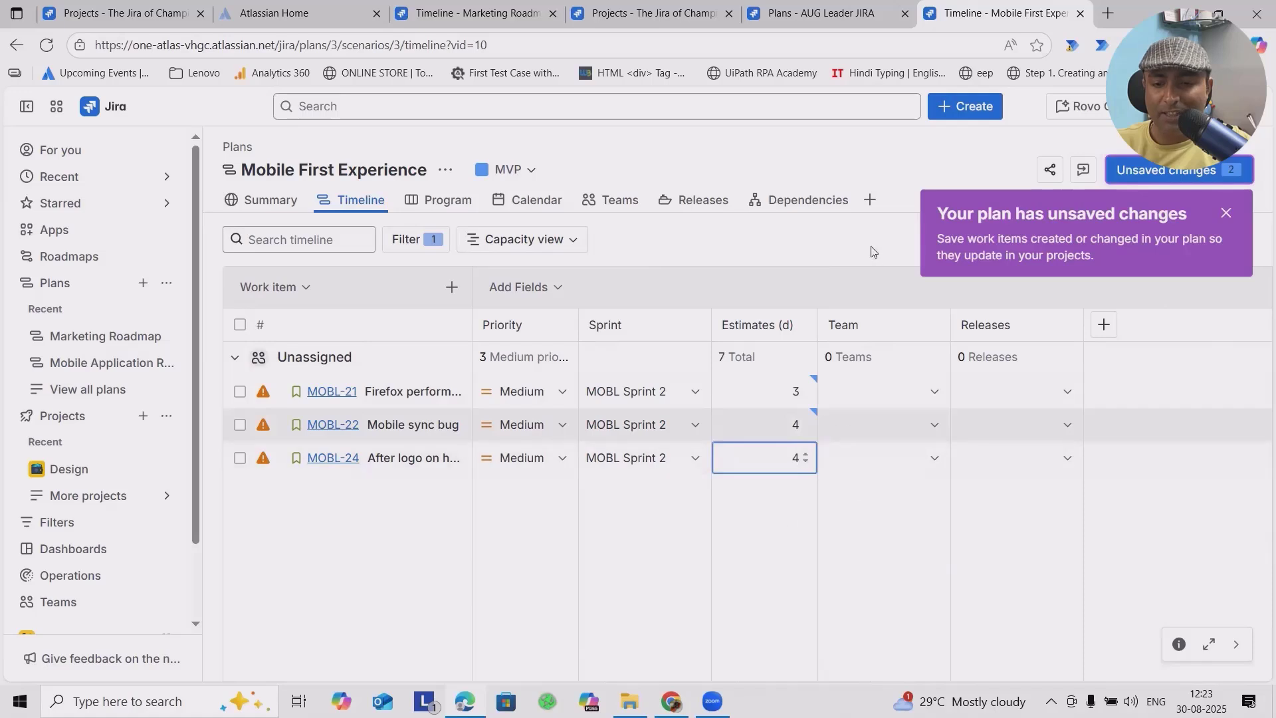
left_click(931, 395)
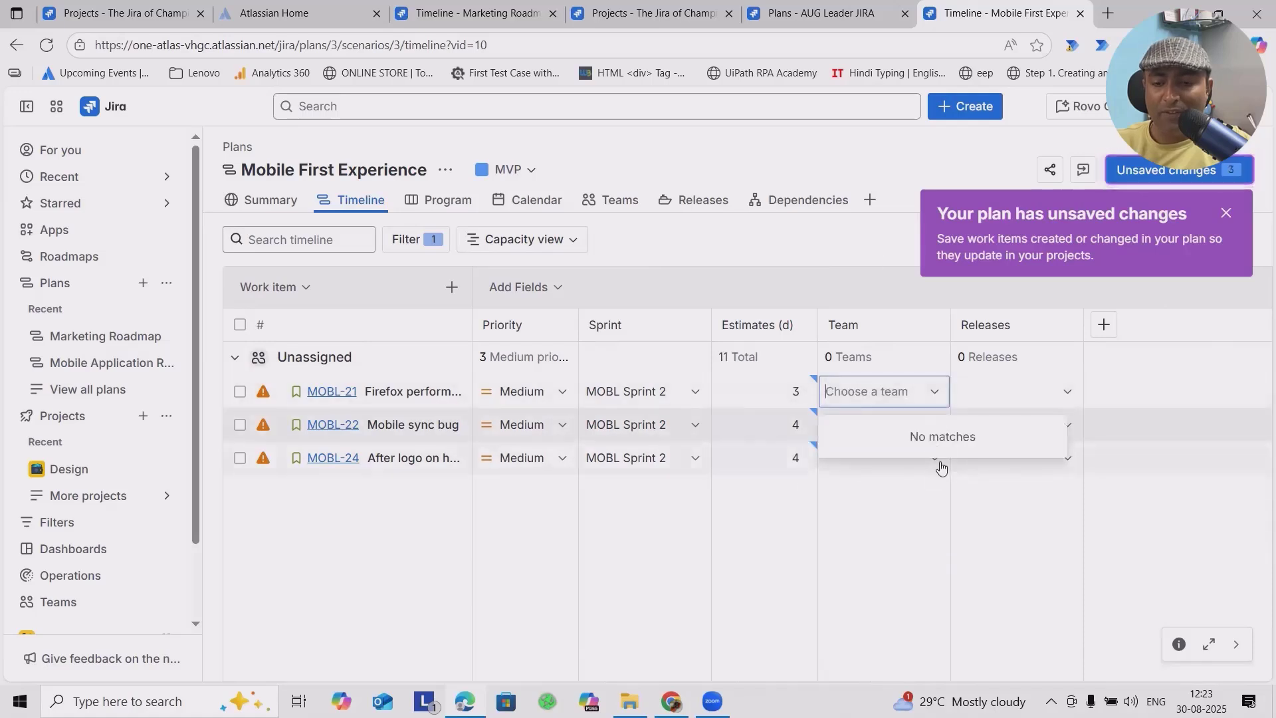
- Review the dependency graph, table columns and saved views, then return to the list
left_click(827, 211)
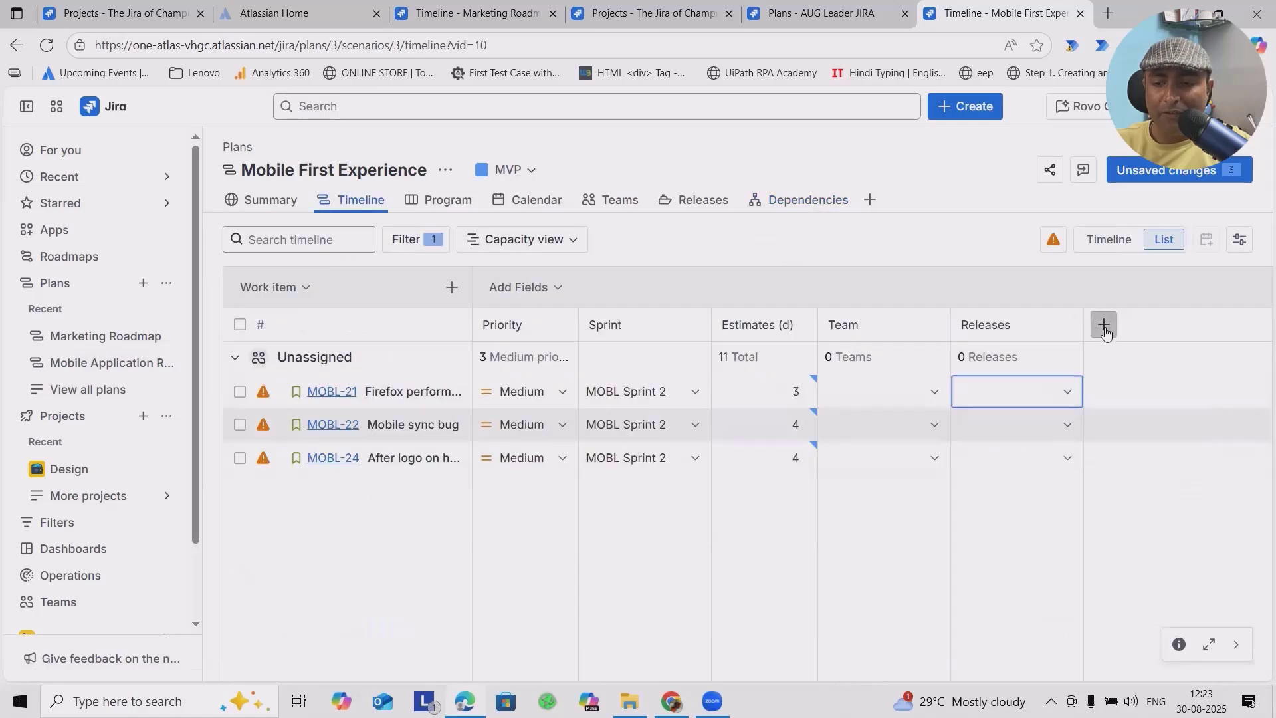
left_click(1104, 324)
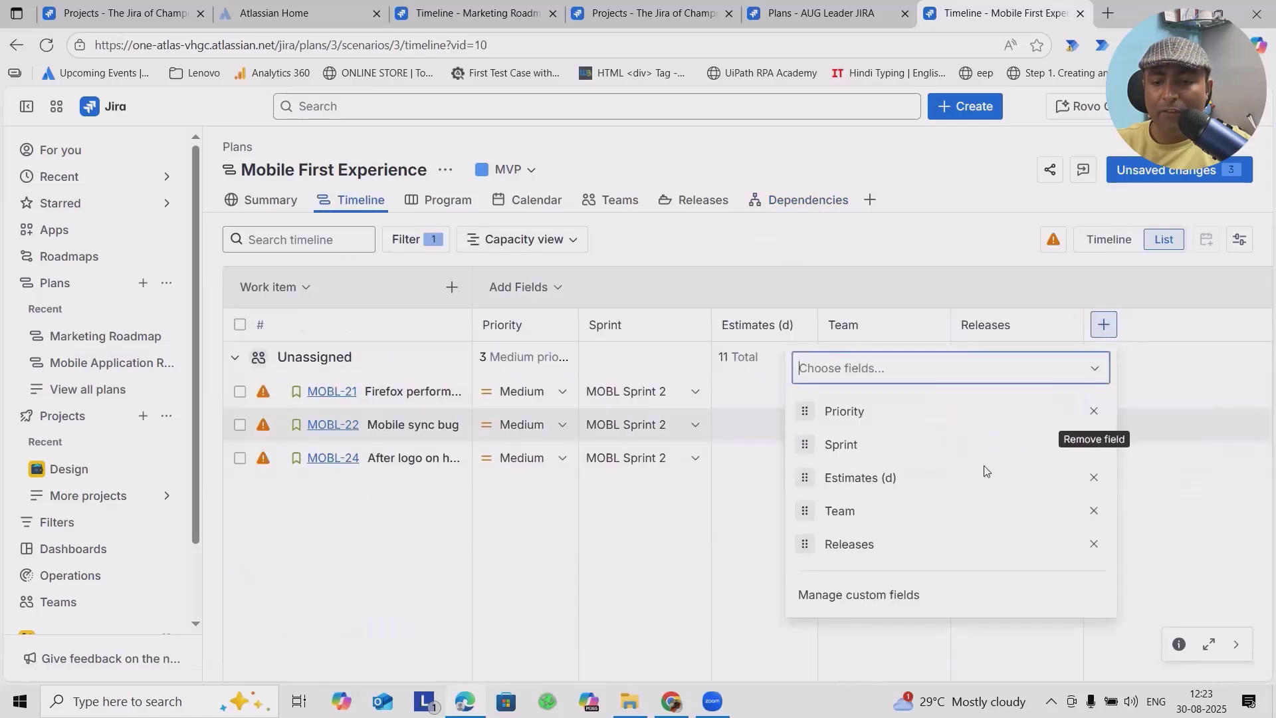
left_click(804, 444)
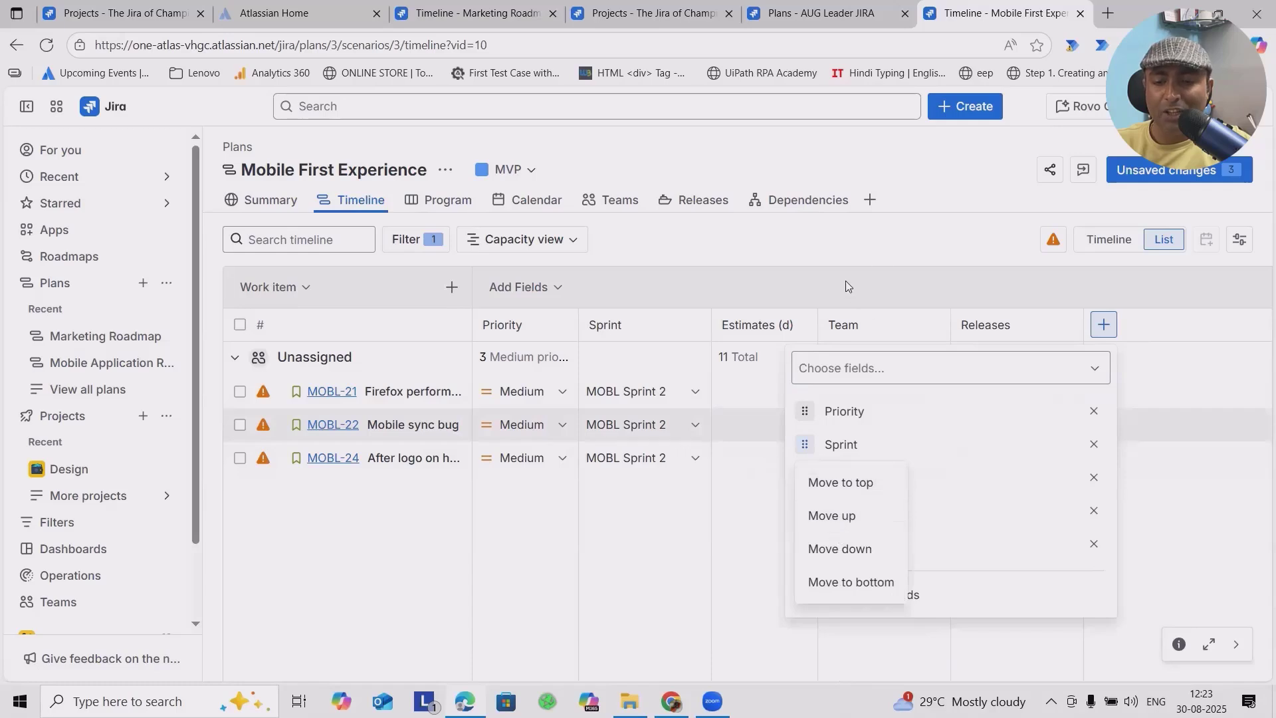
left_click(1046, 389)
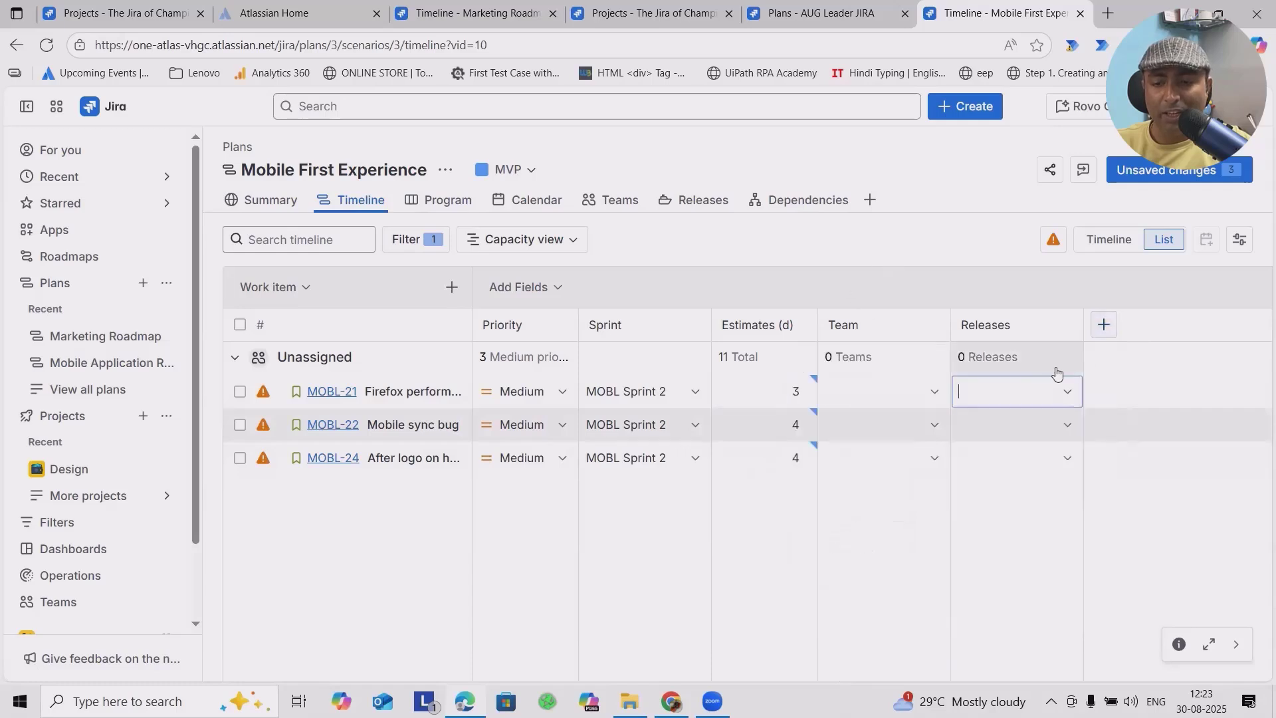
left_click(1103, 323)
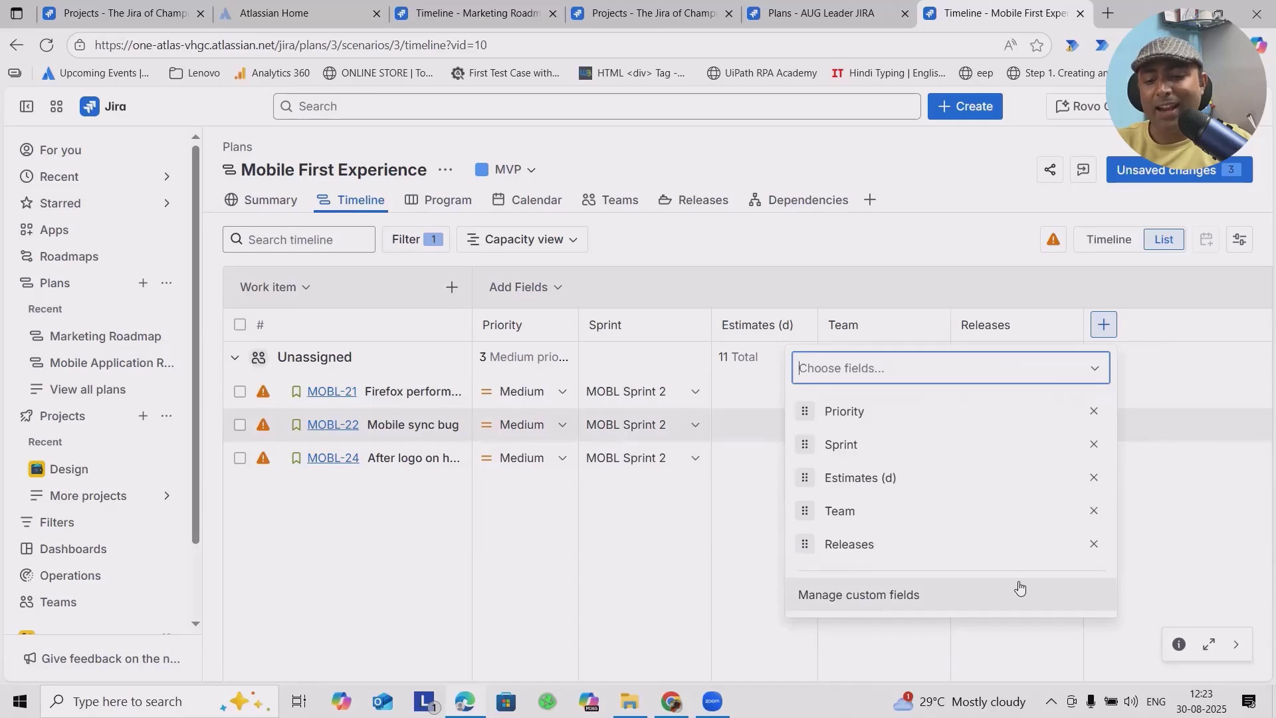
left_click(866, 597)
scroll(818, 555, "down", 1)
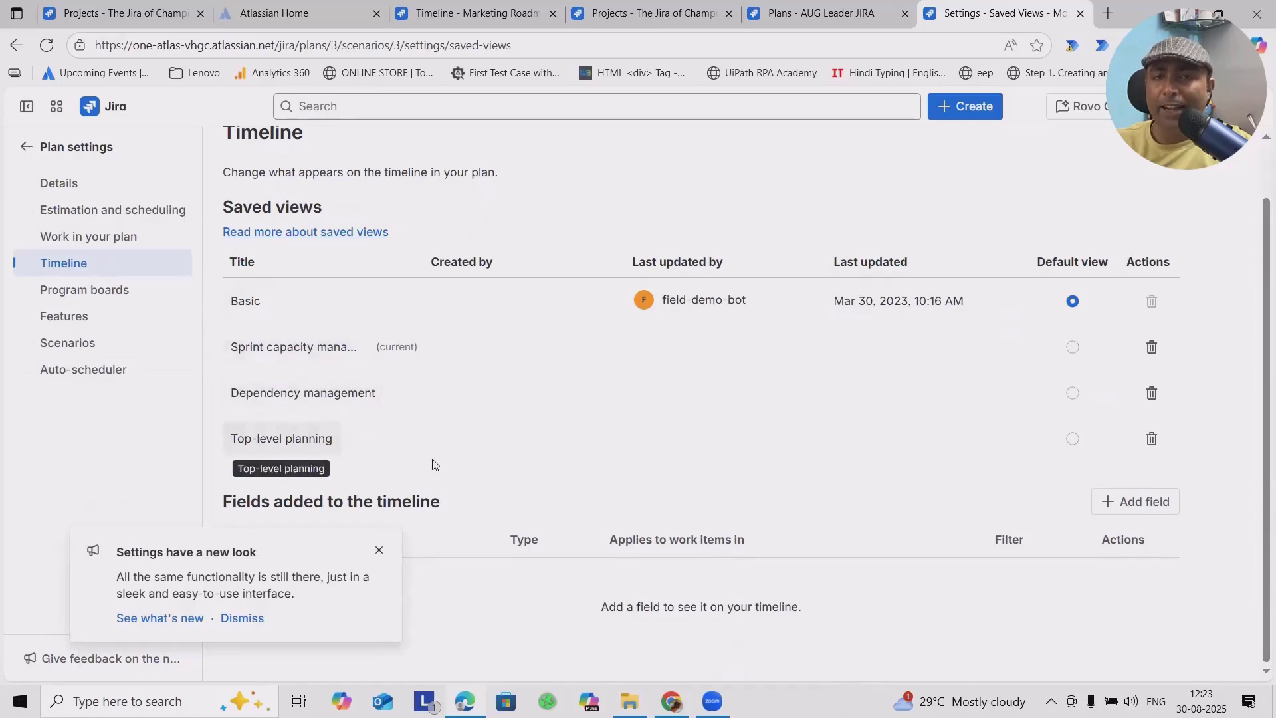
left_click(27, 146)
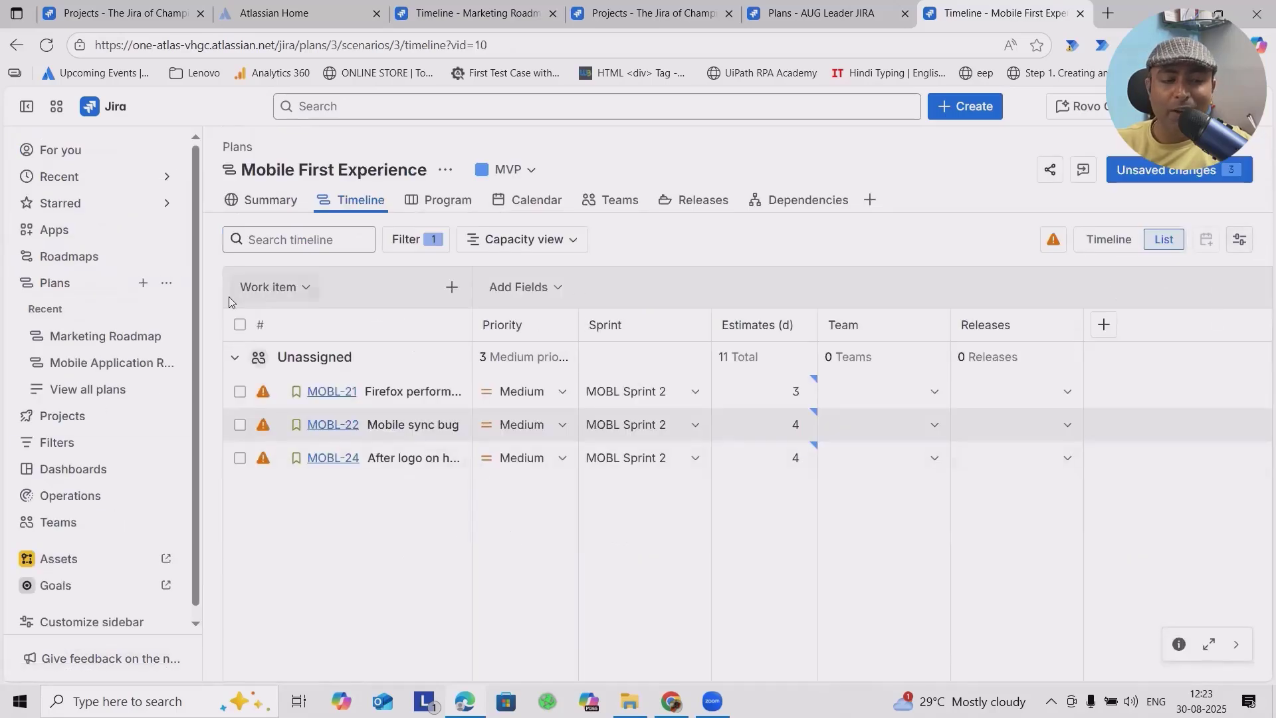
- Save the MOBL-21, MOBL-22 and MOBL-24 estimate changes from Unsaved changes
left_click(1168, 172)
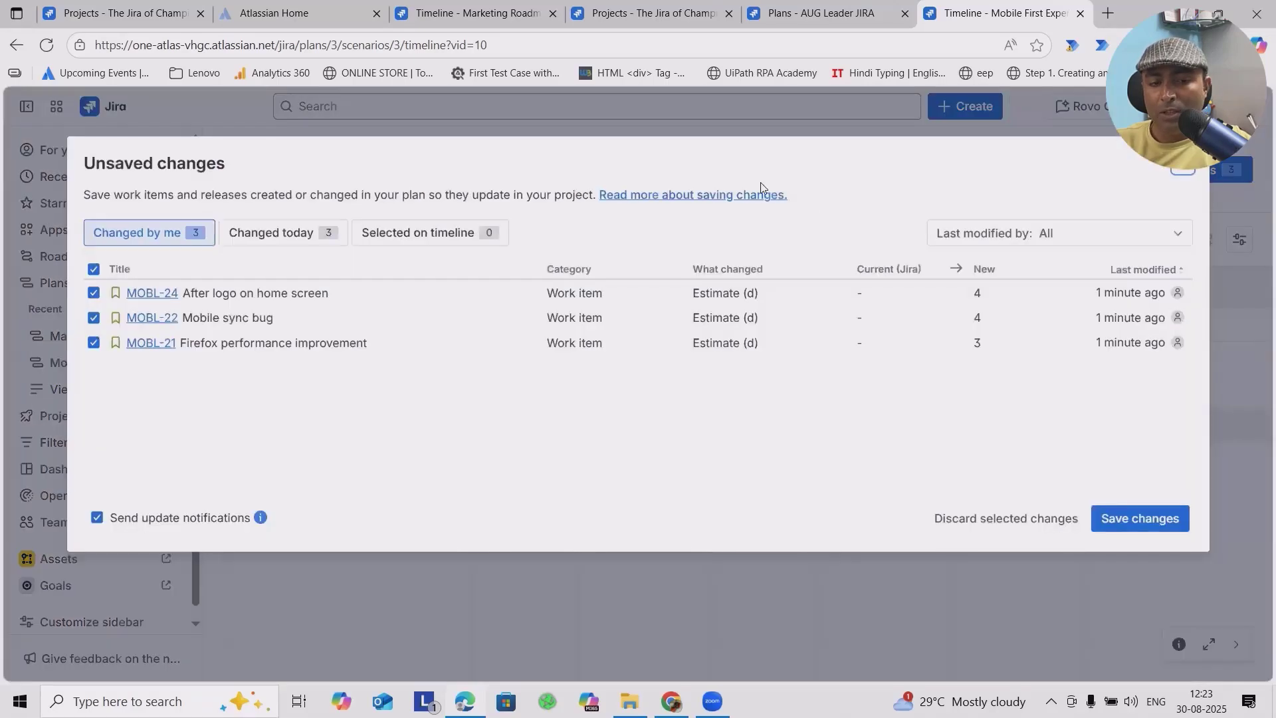
left_click(1152, 525)
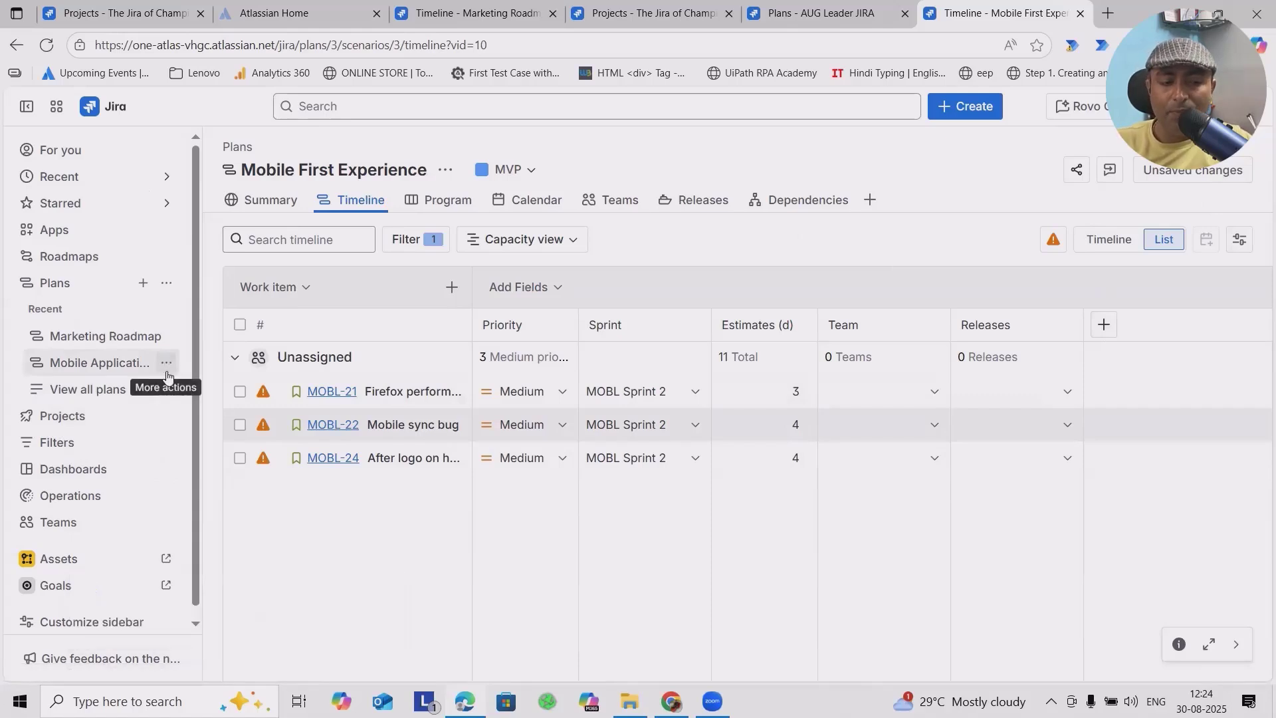
- Browse Mobile Application Roadmap's Details and Estimation settings, ending on Work in your plan
left_click(166, 364)
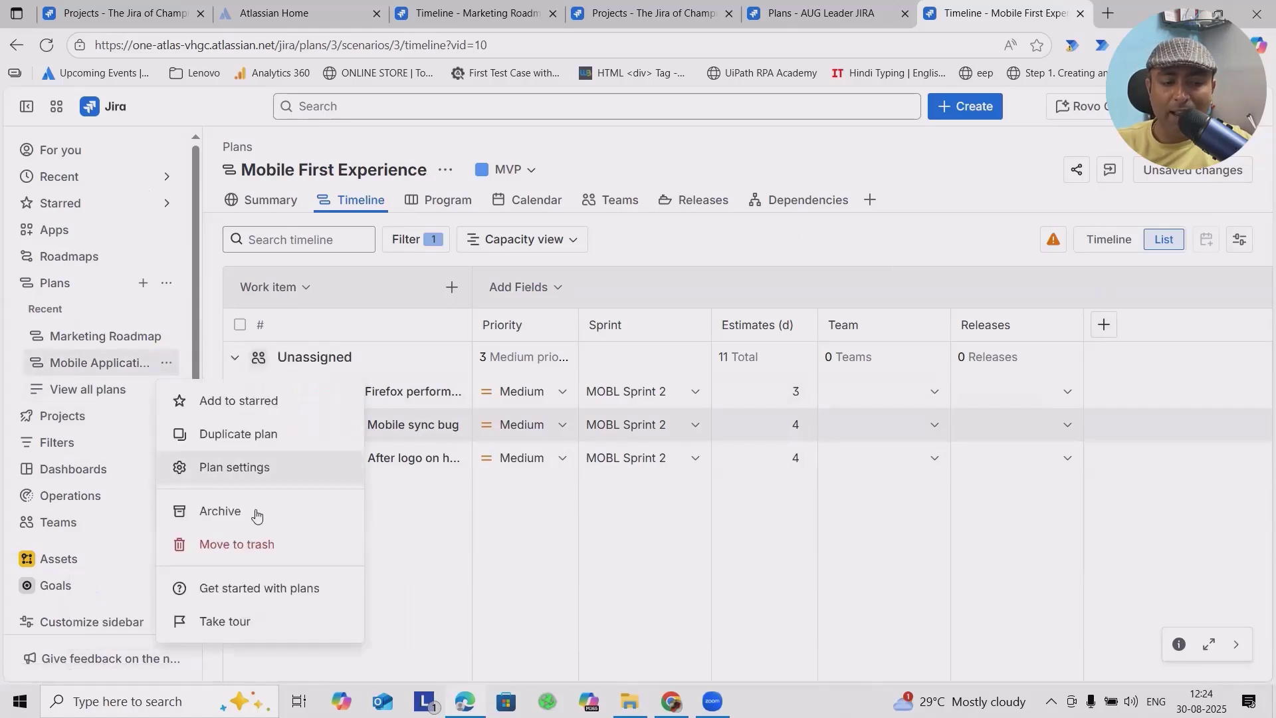
left_click(228, 476)
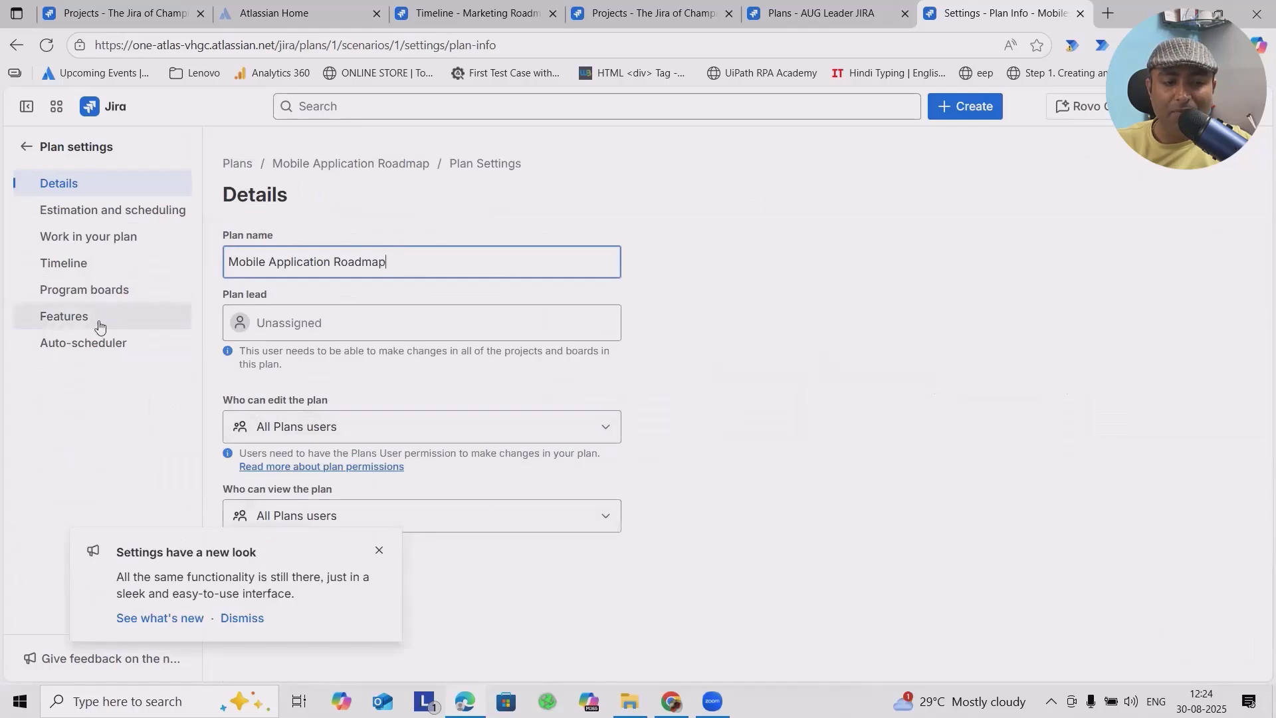
left_click(91, 289)
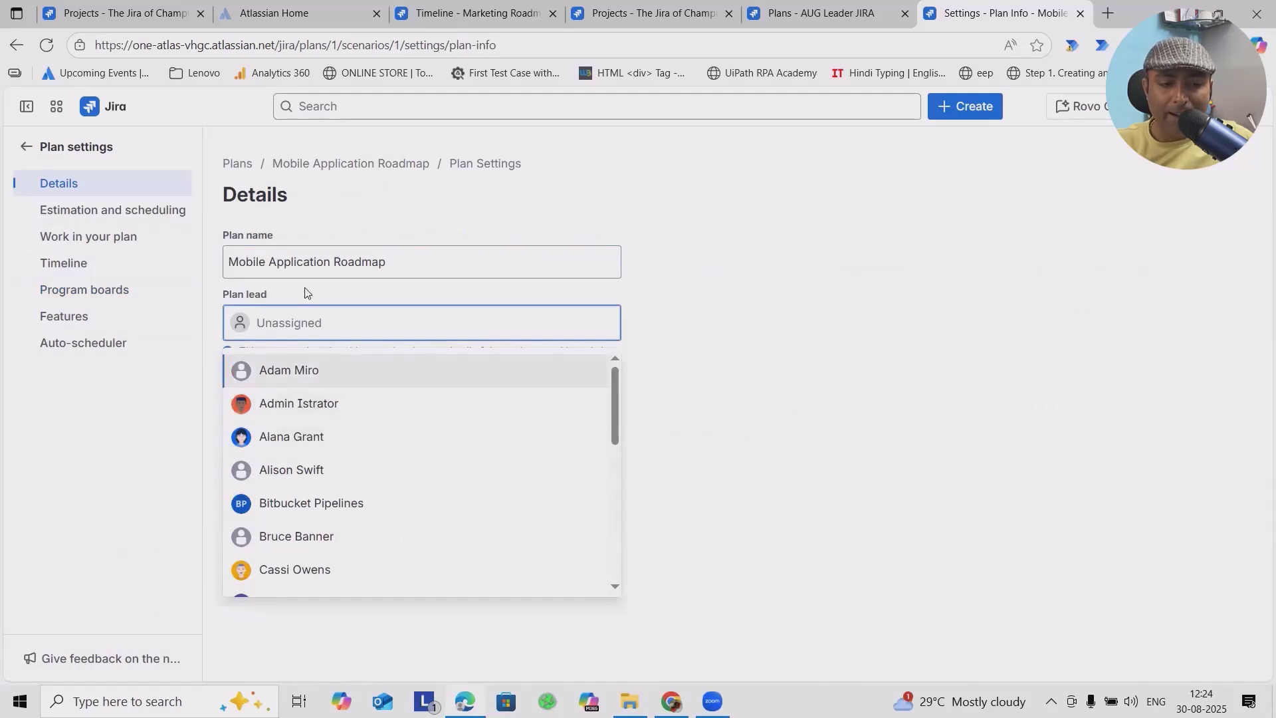
left_click(827, 293)
left_click(110, 212)
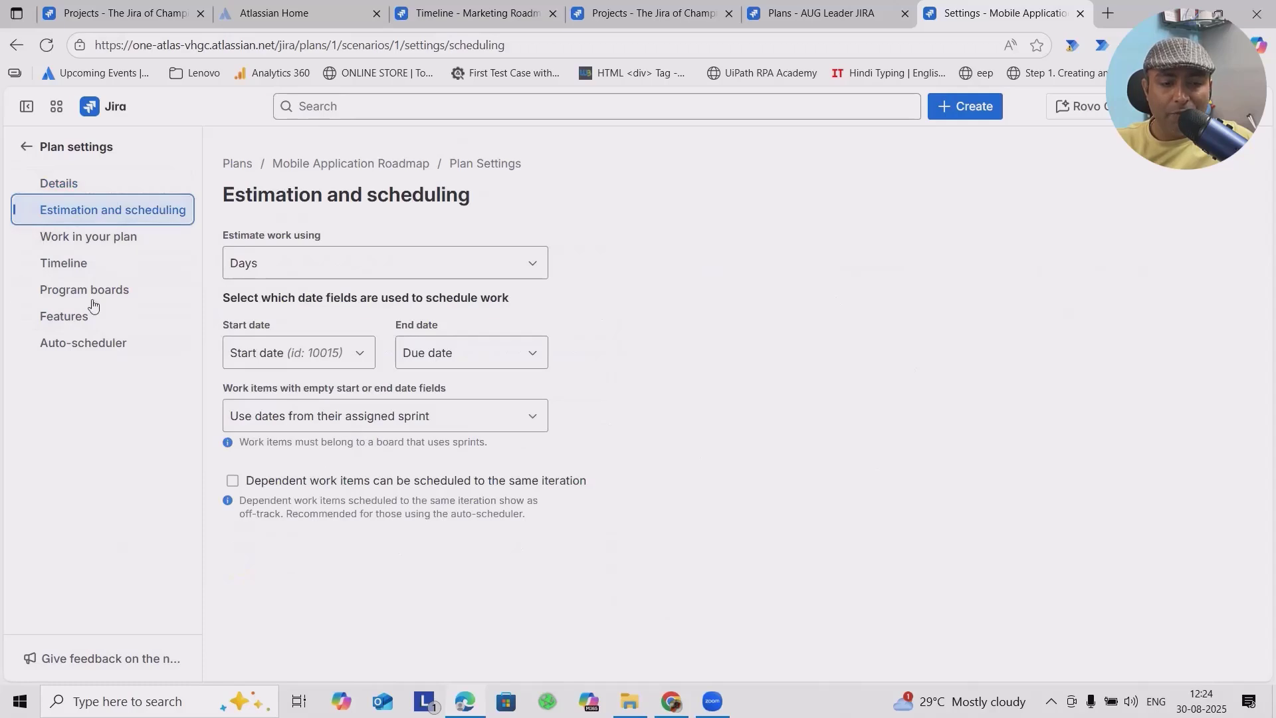
left_click(88, 240)
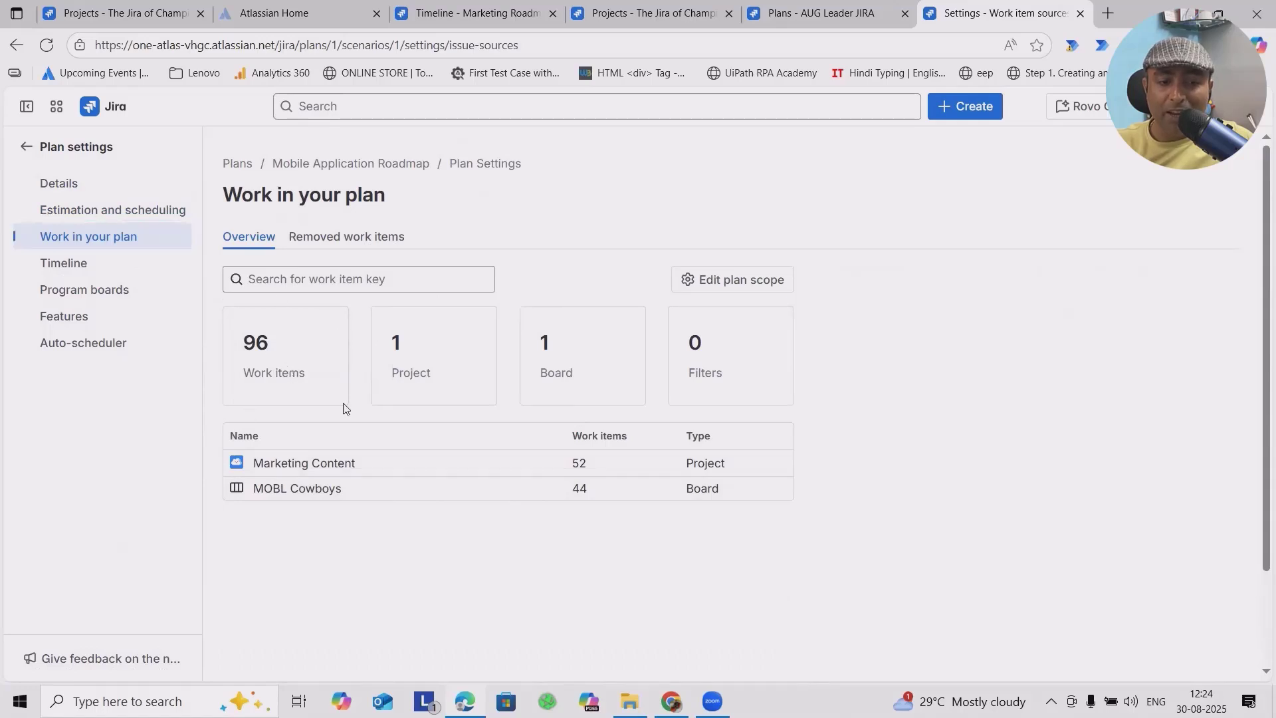
- Add the Design project as a new work source in the plan scope and save
left_click(351, 239)
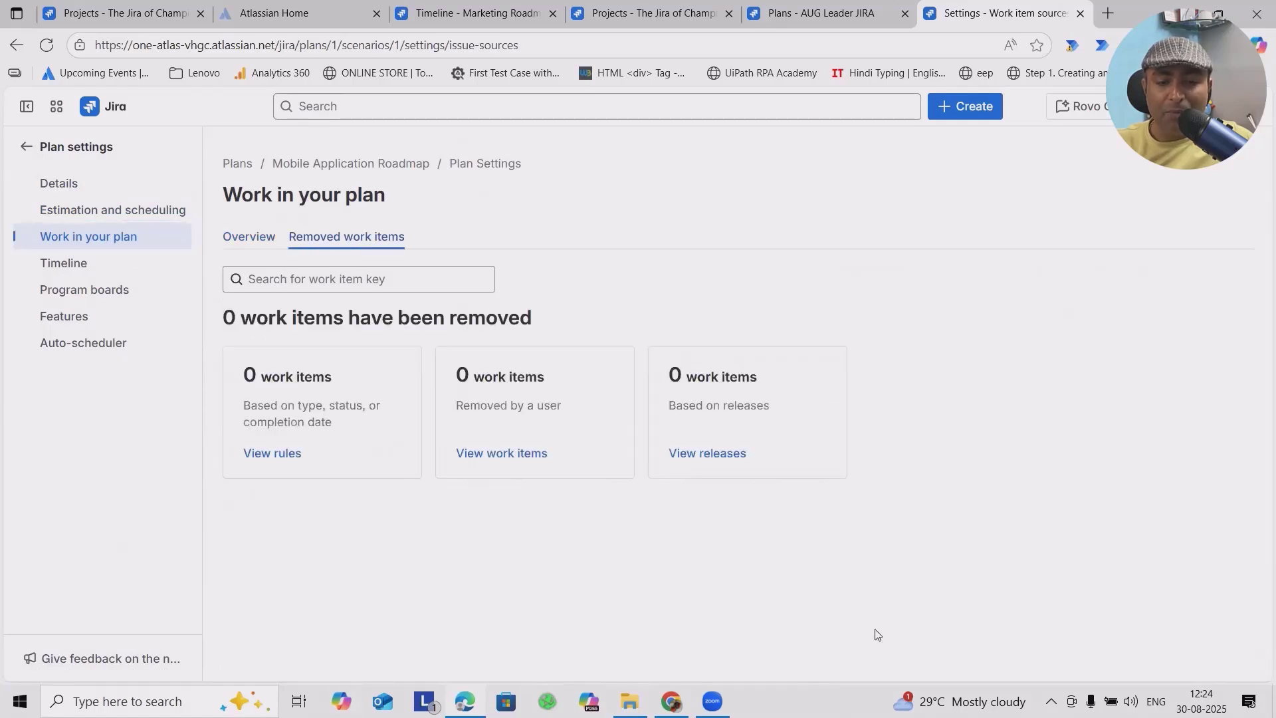
left_click(257, 236)
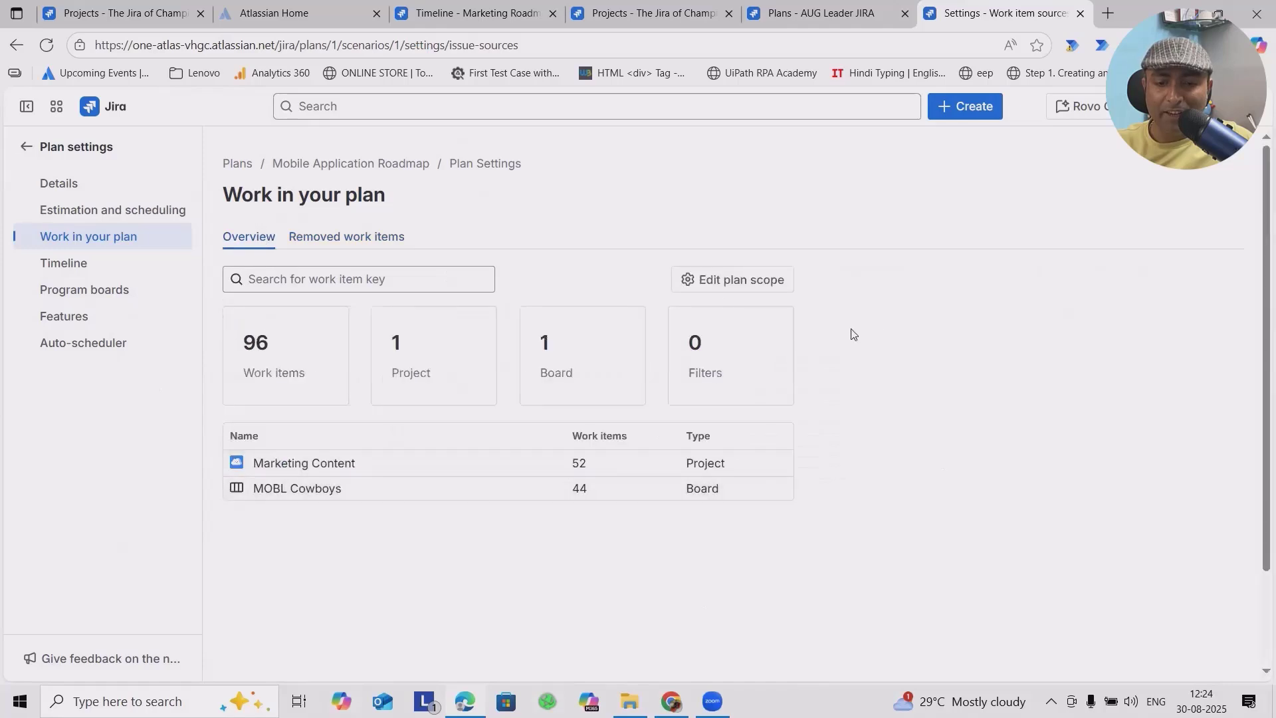
left_click(751, 281)
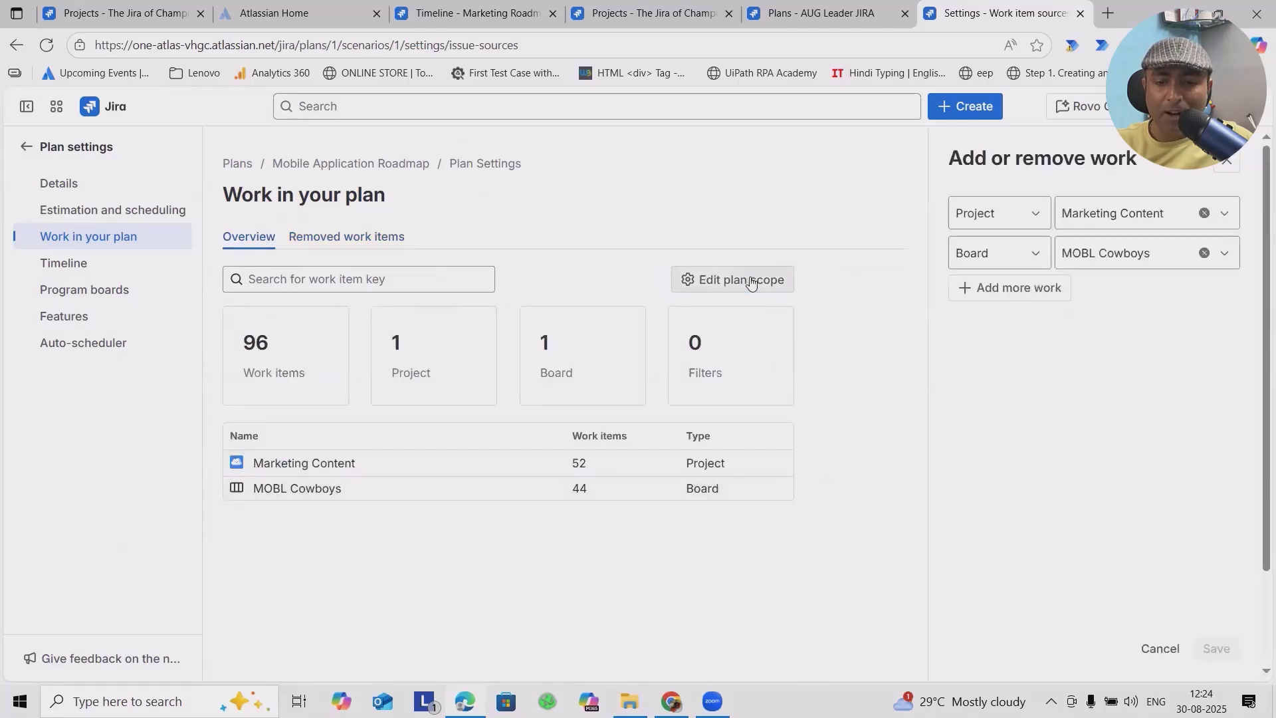
left_click(1017, 291)
left_click(1032, 293)
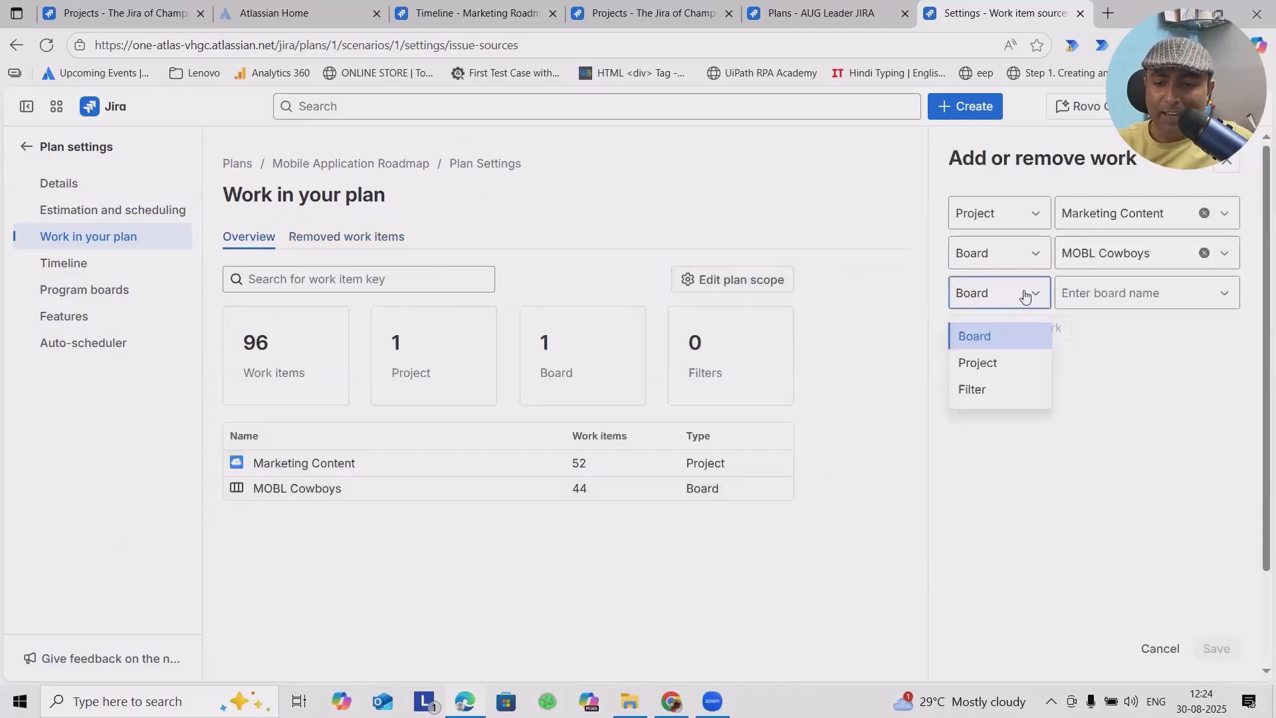
left_click(990, 360)
left_click(1191, 293)
left_click(1086, 337)
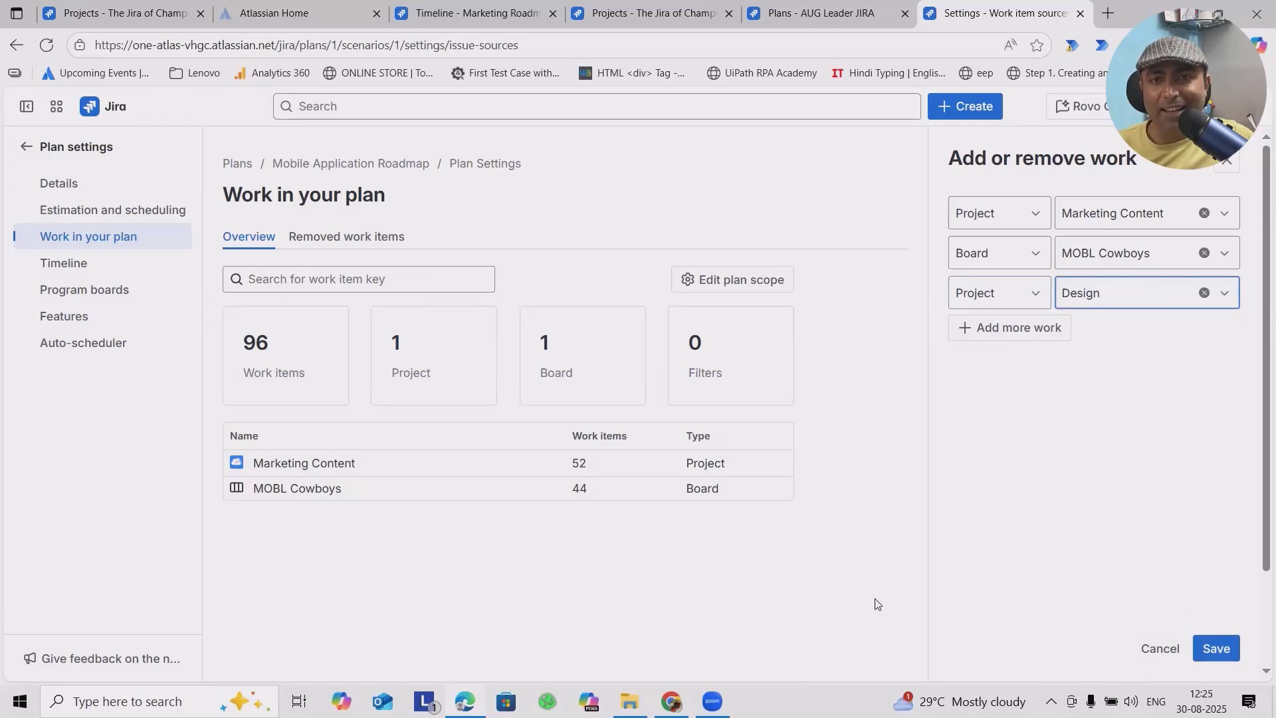
left_click(1226, 658)
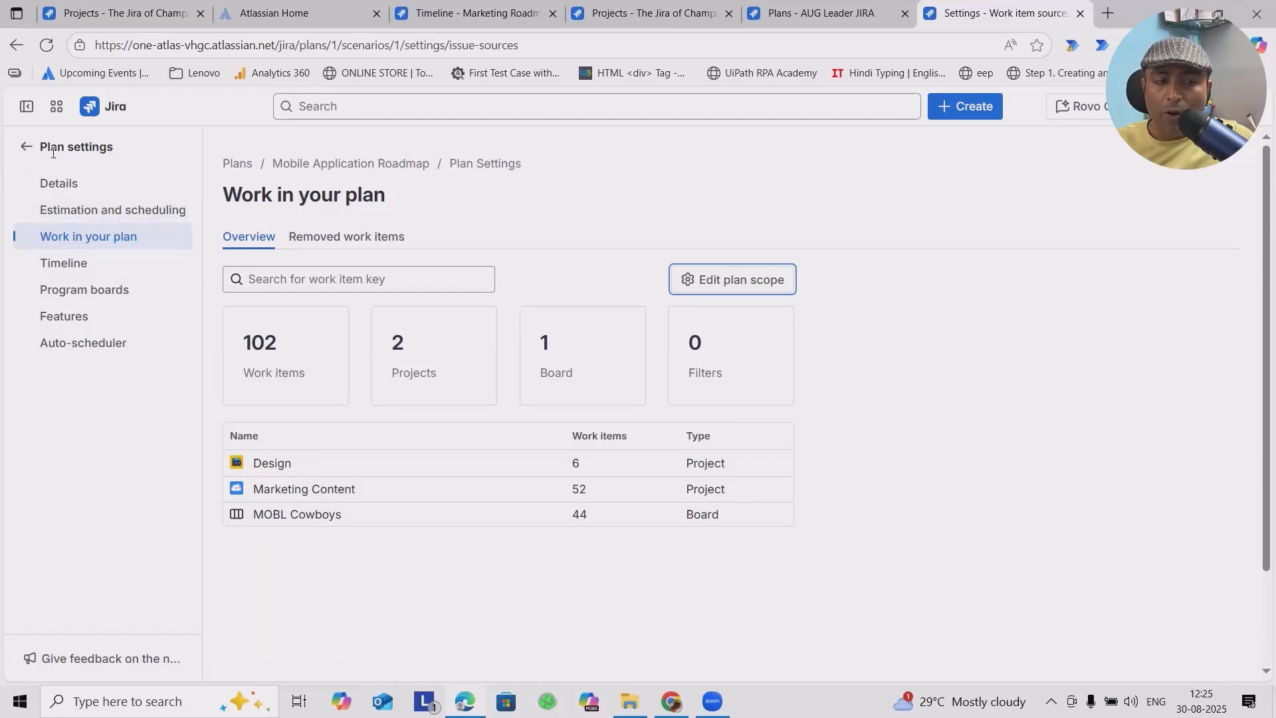
- Check Mobile Application Roadmap's work sources and its zero removed items, then return to Mobile First Experience
left_click(27, 147)
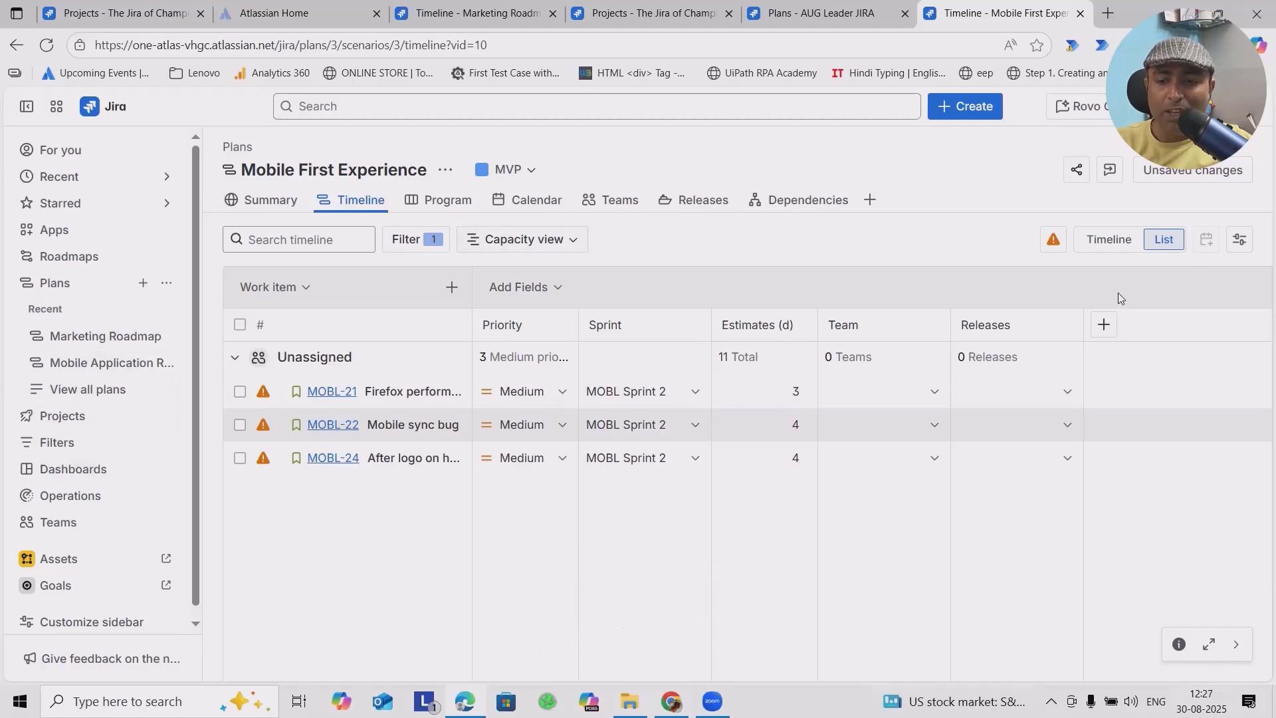
left_click(166, 362)
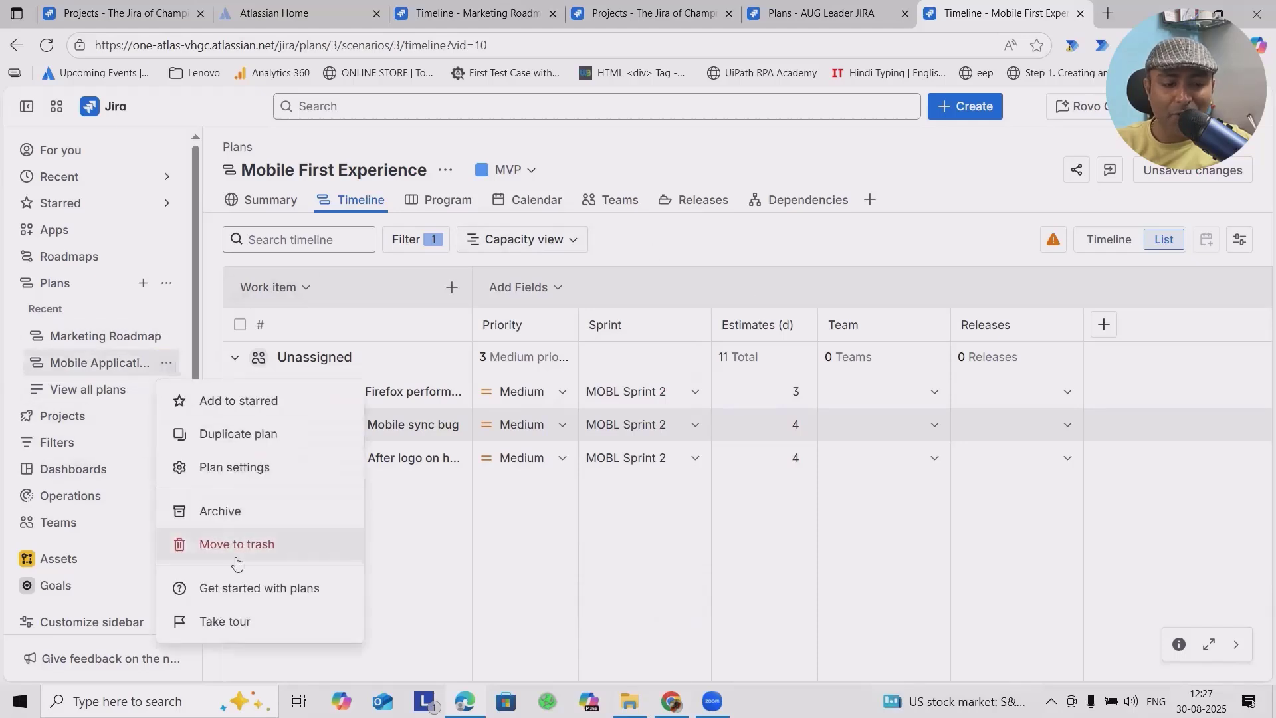
left_click(238, 467)
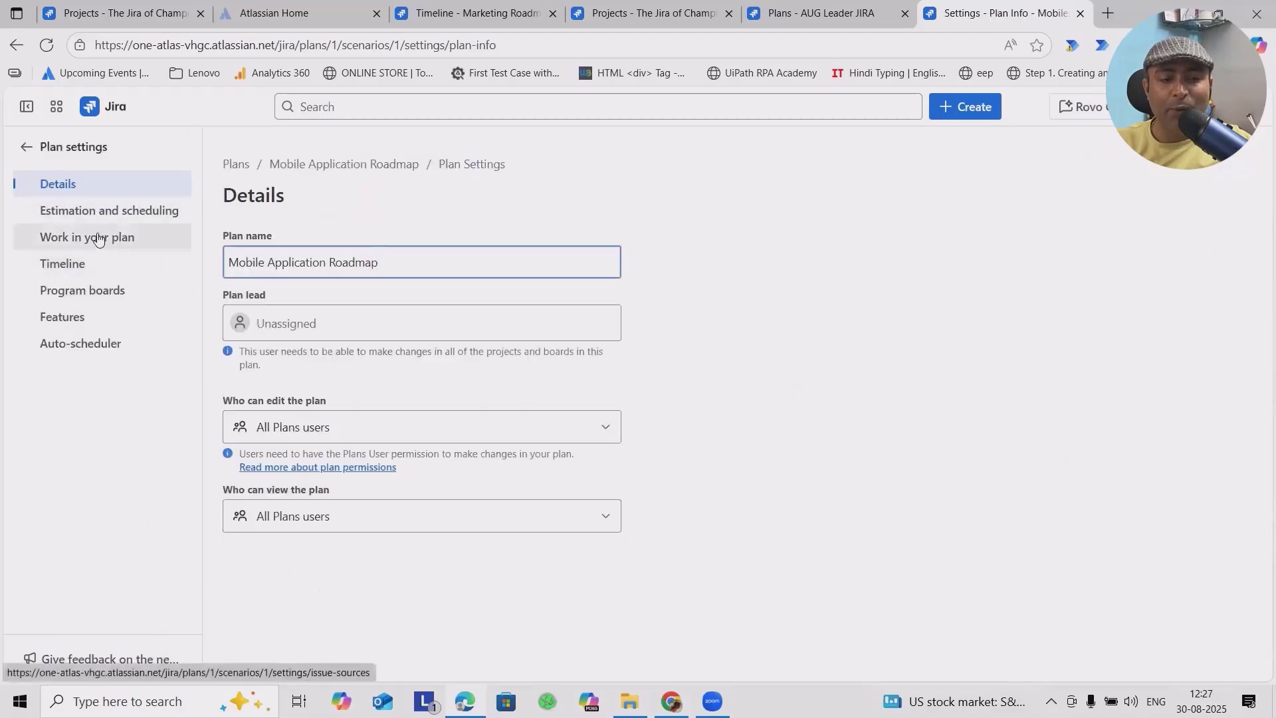
left_click(87, 237)
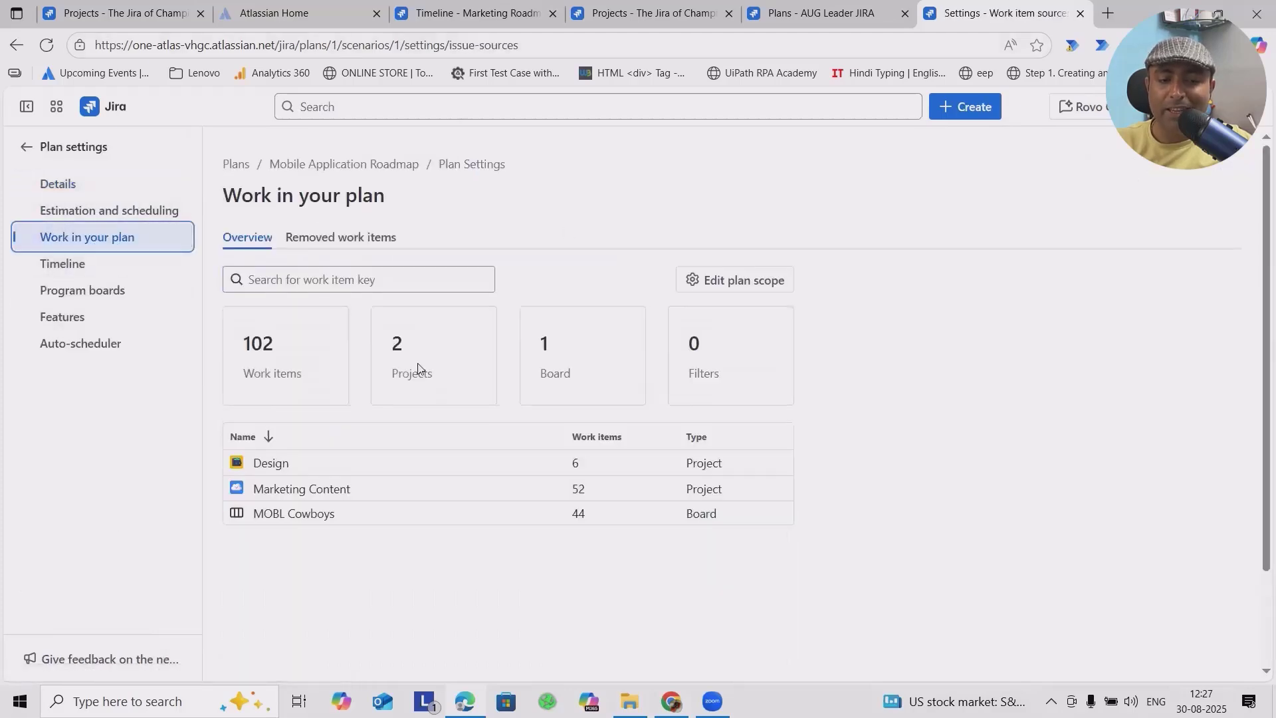
left_click(326, 236)
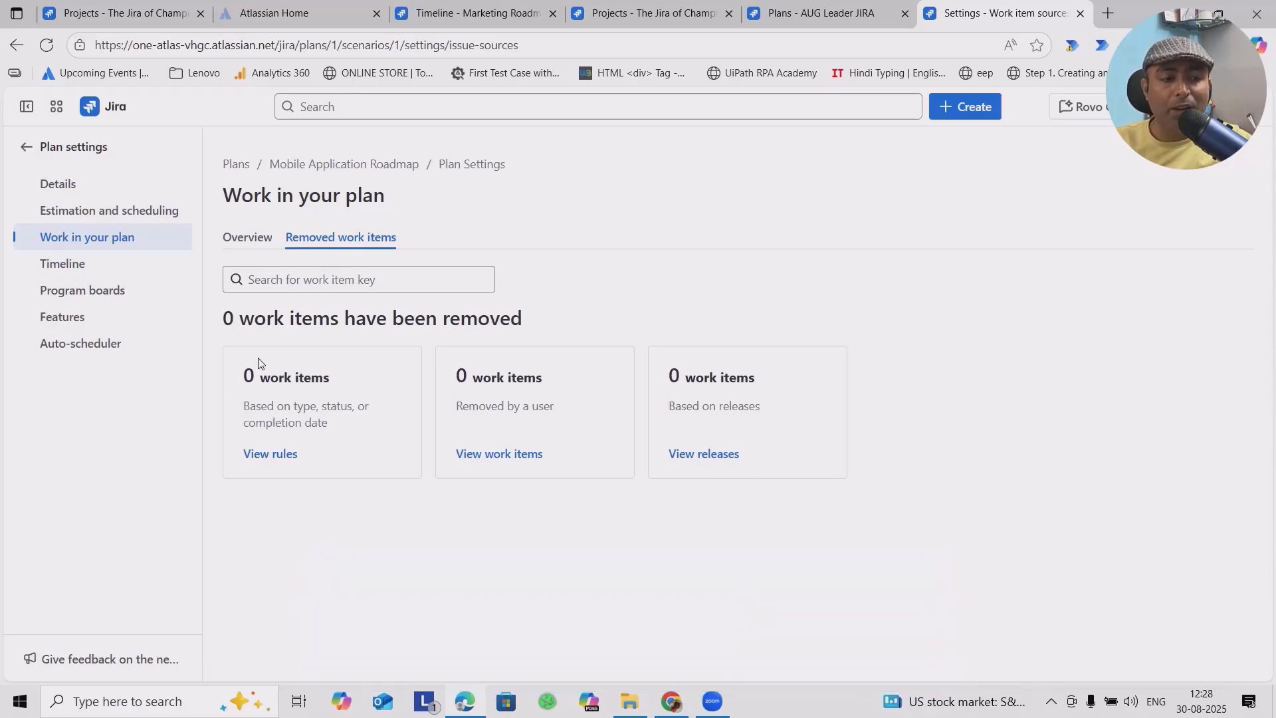
left_click(27, 147)
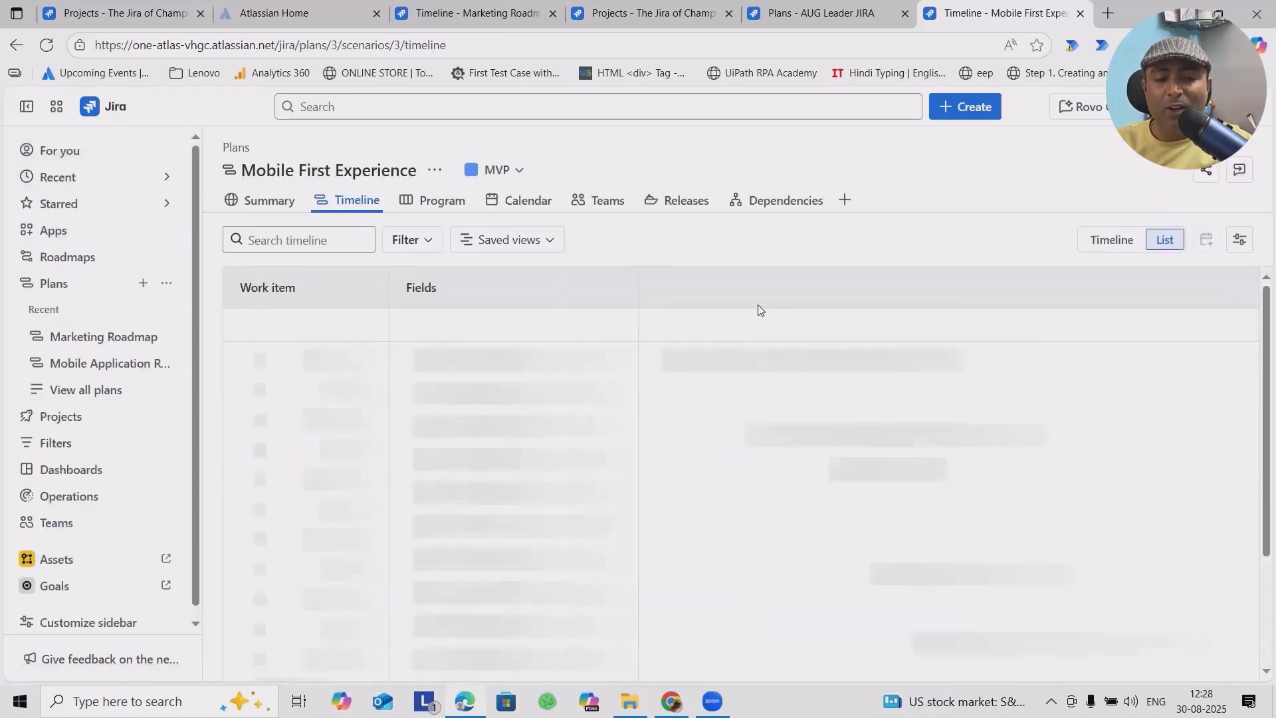
- Clear every filter on the Mobile First Experience list so all six items appear
left_click(574, 244)
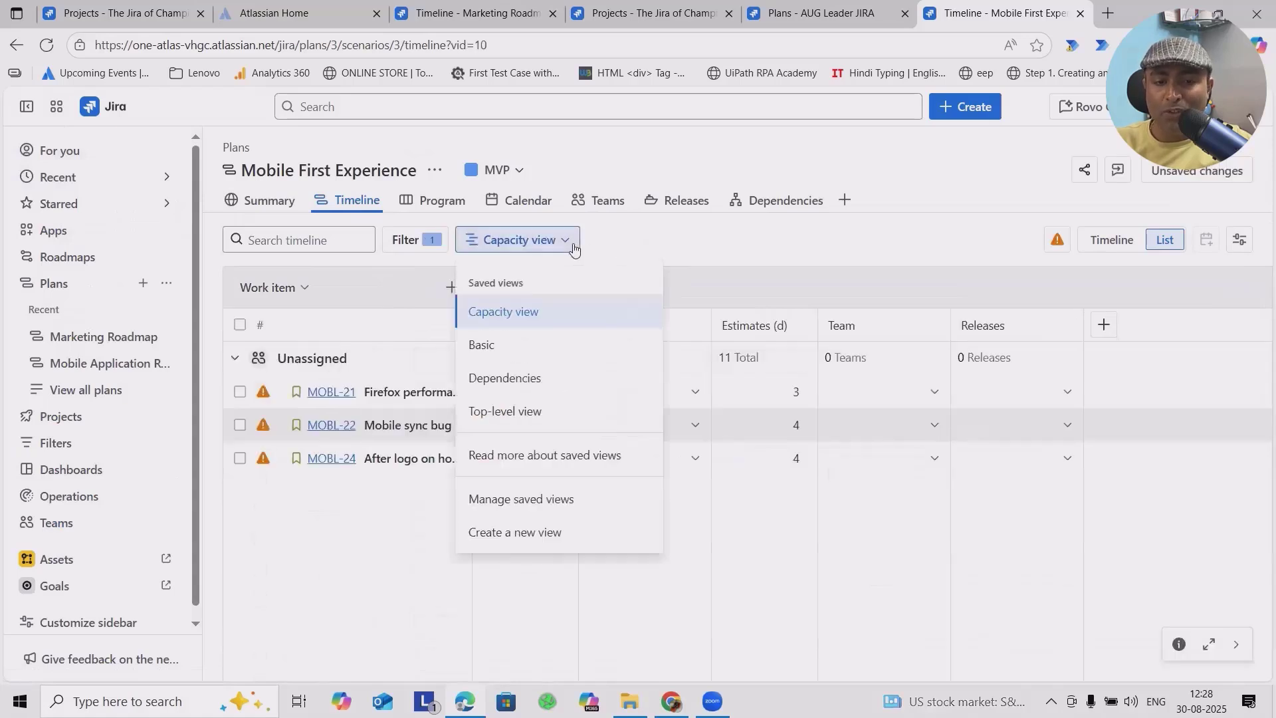
left_click(828, 242)
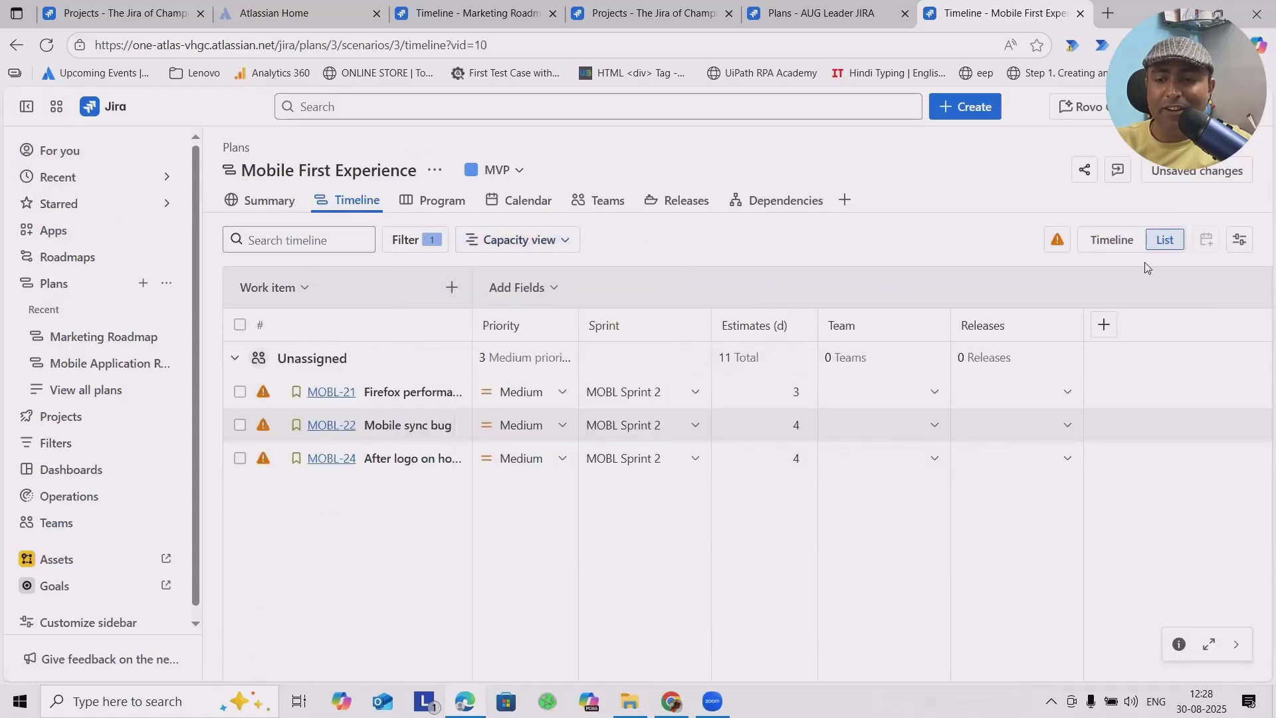
left_click(409, 240)
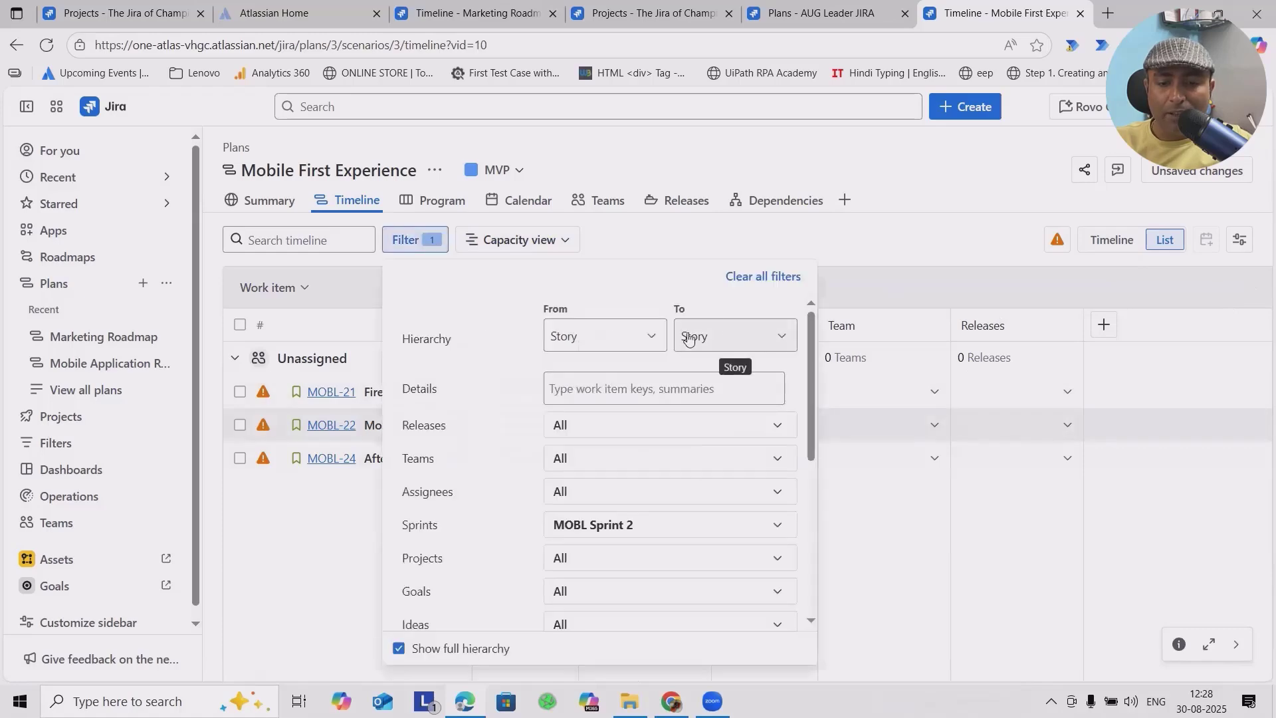
left_click(772, 276)
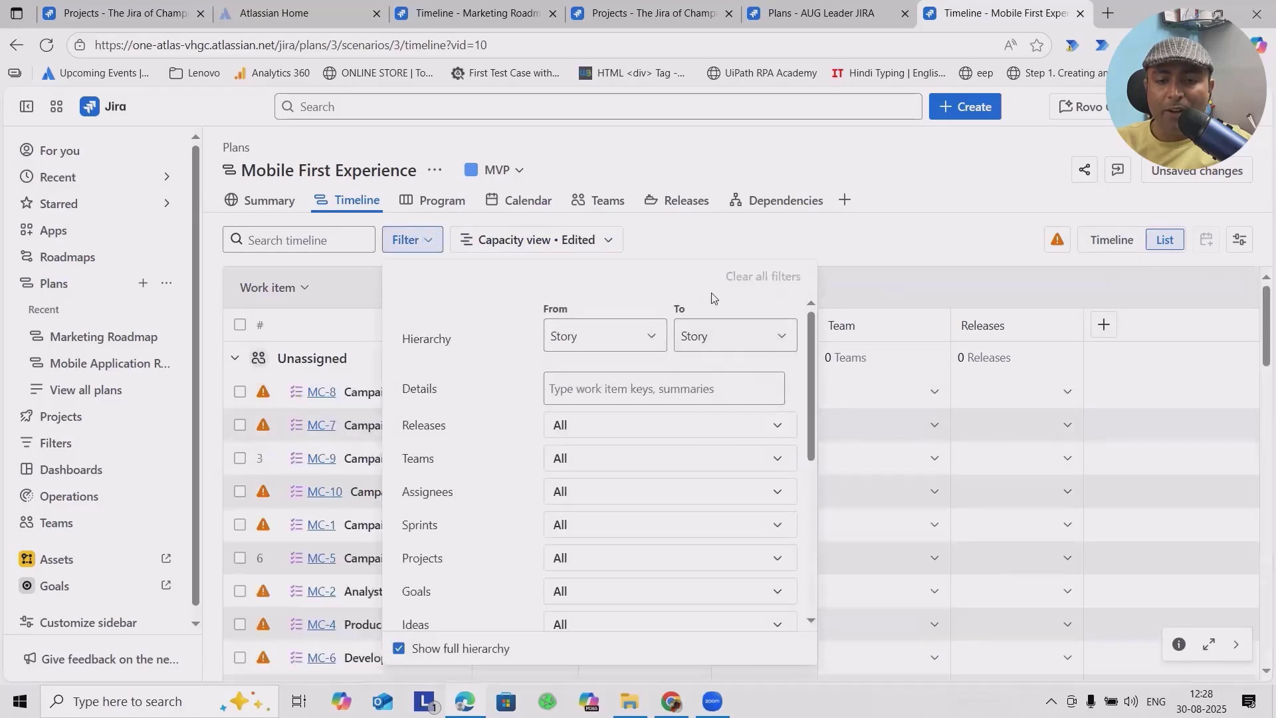
left_click(917, 266)
scroll(425, 518, "down", 5)
scroll(435, 533, "down", 5)
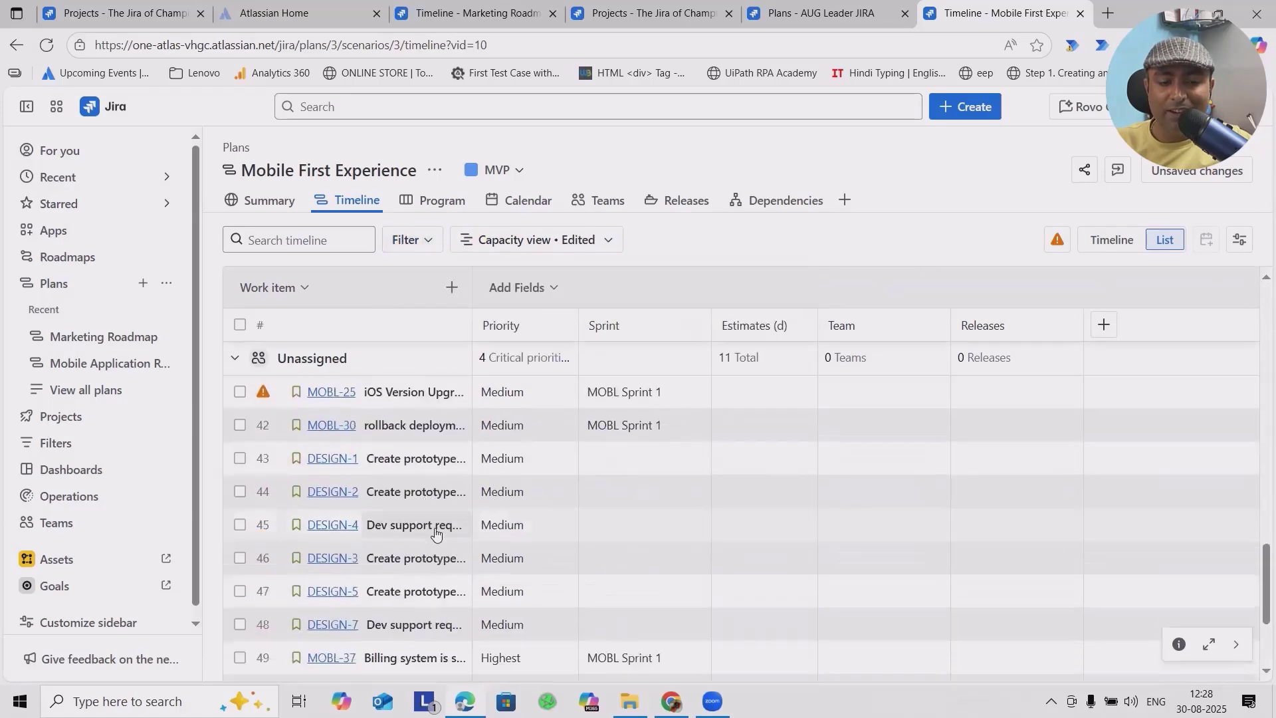
scroll(440, 523, "up", 5)
scroll(438, 523, "up", 5)
scroll(439, 523, "up", 3)
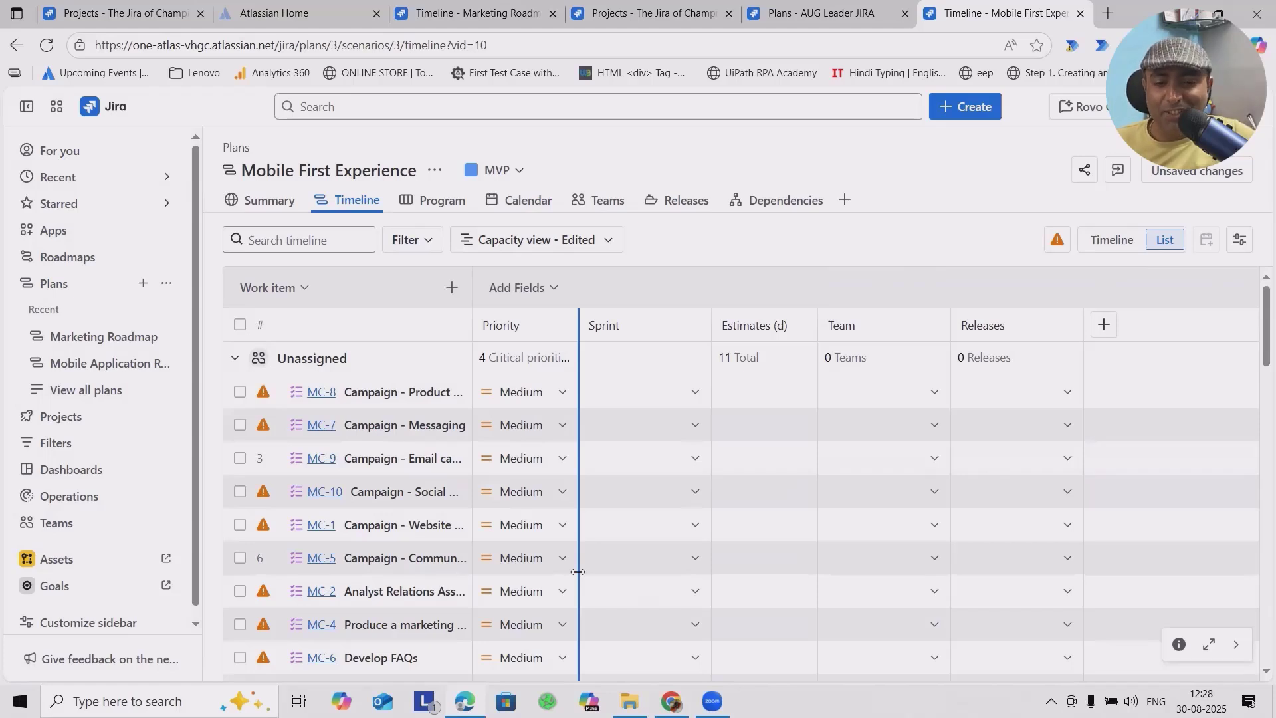
left_click(560, 247)
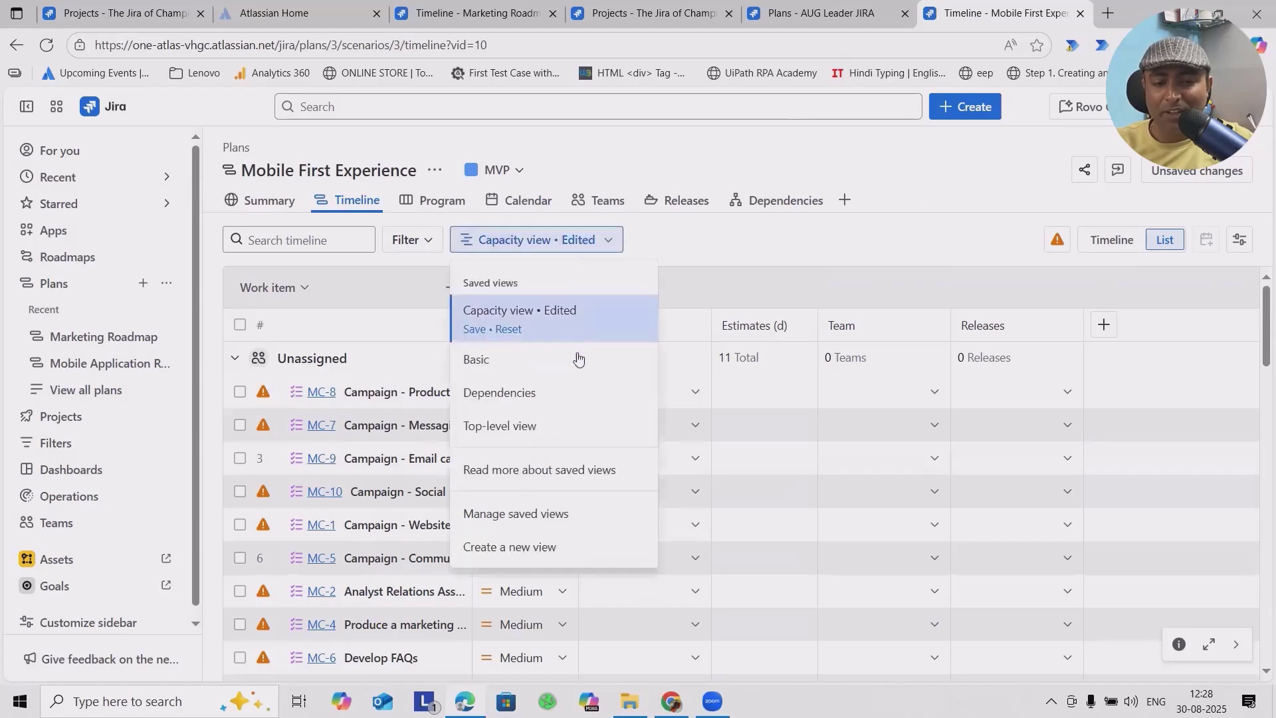
- Apply the Dependencies saved view and display the plan's dependency graph
left_click(536, 400)
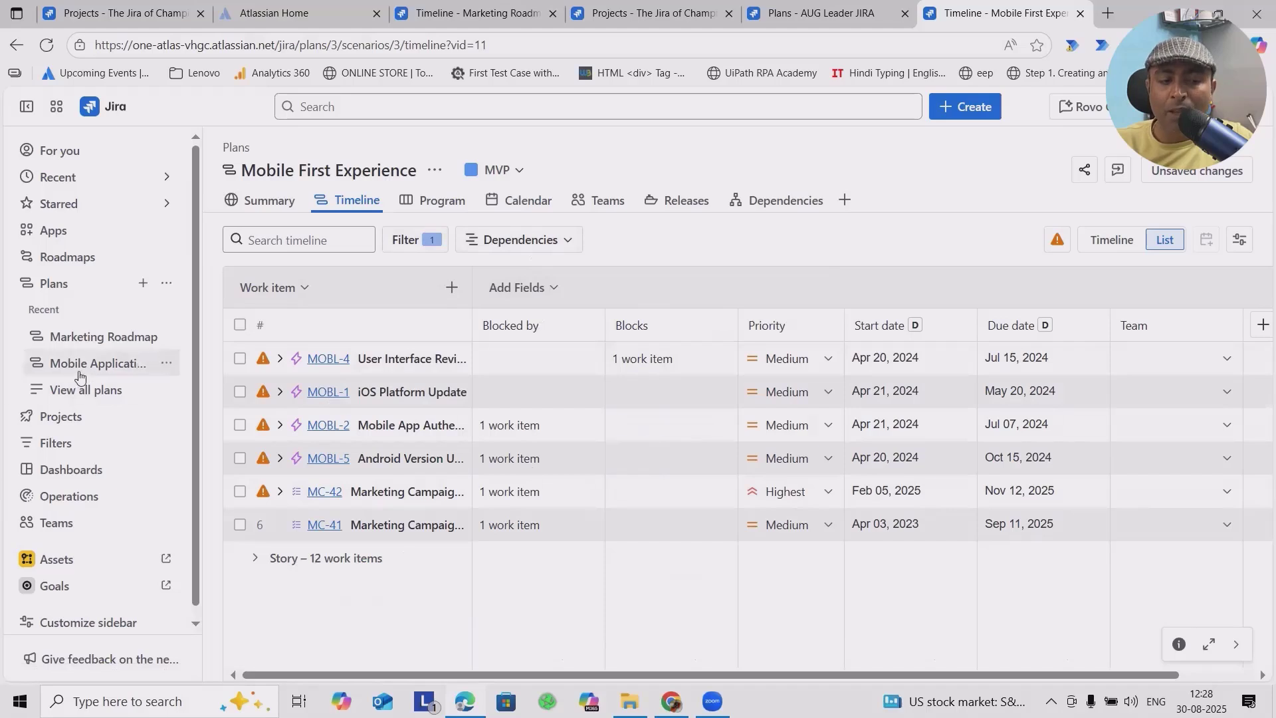
left_click(166, 286)
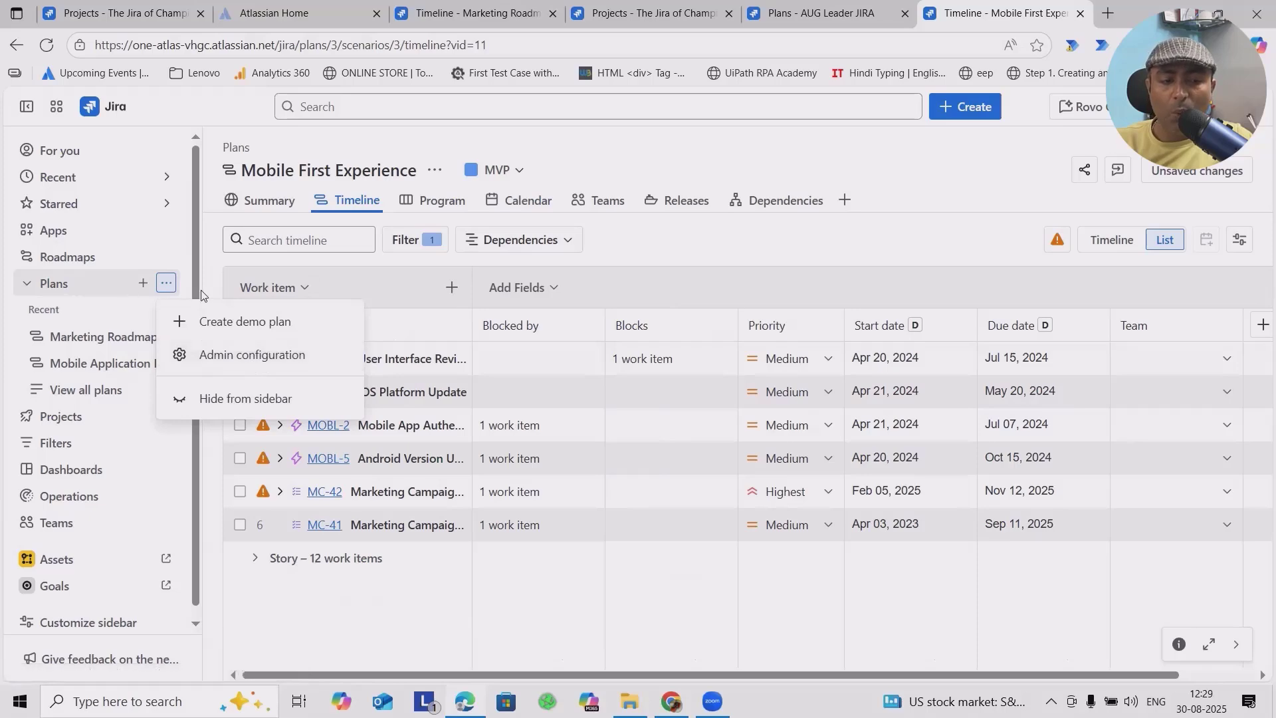
left_click(717, 244)
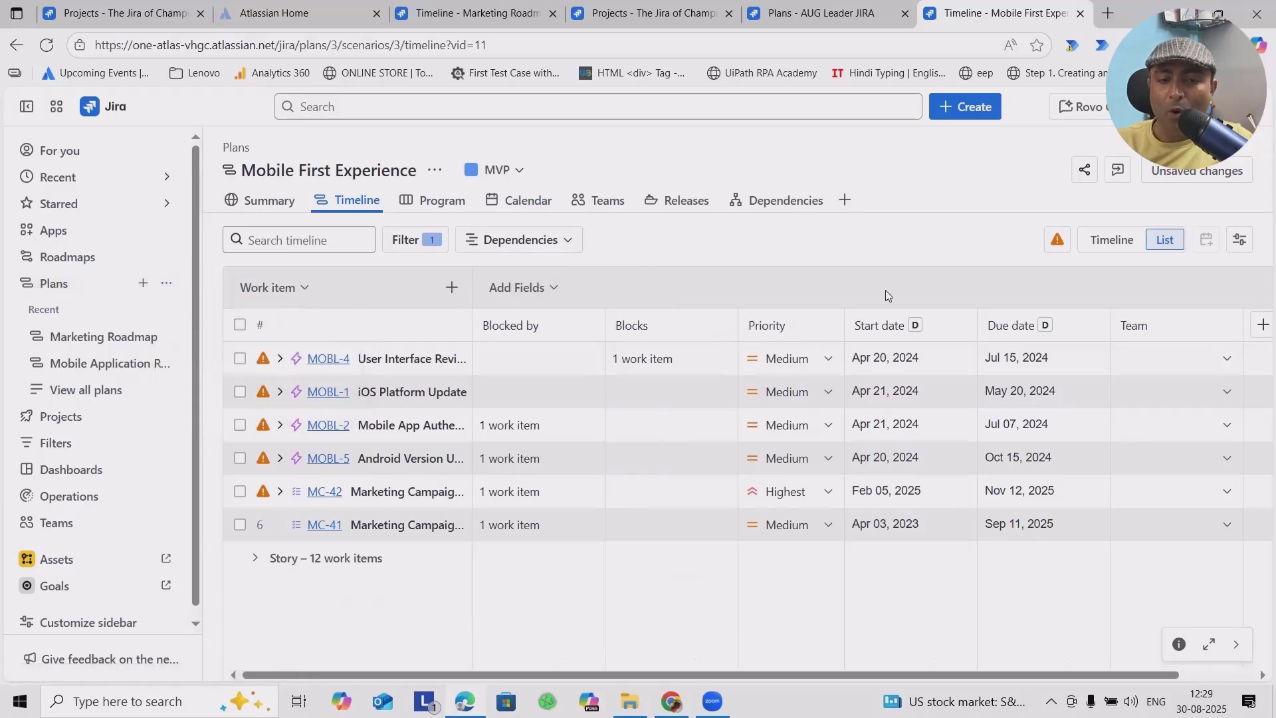
left_click(806, 199)
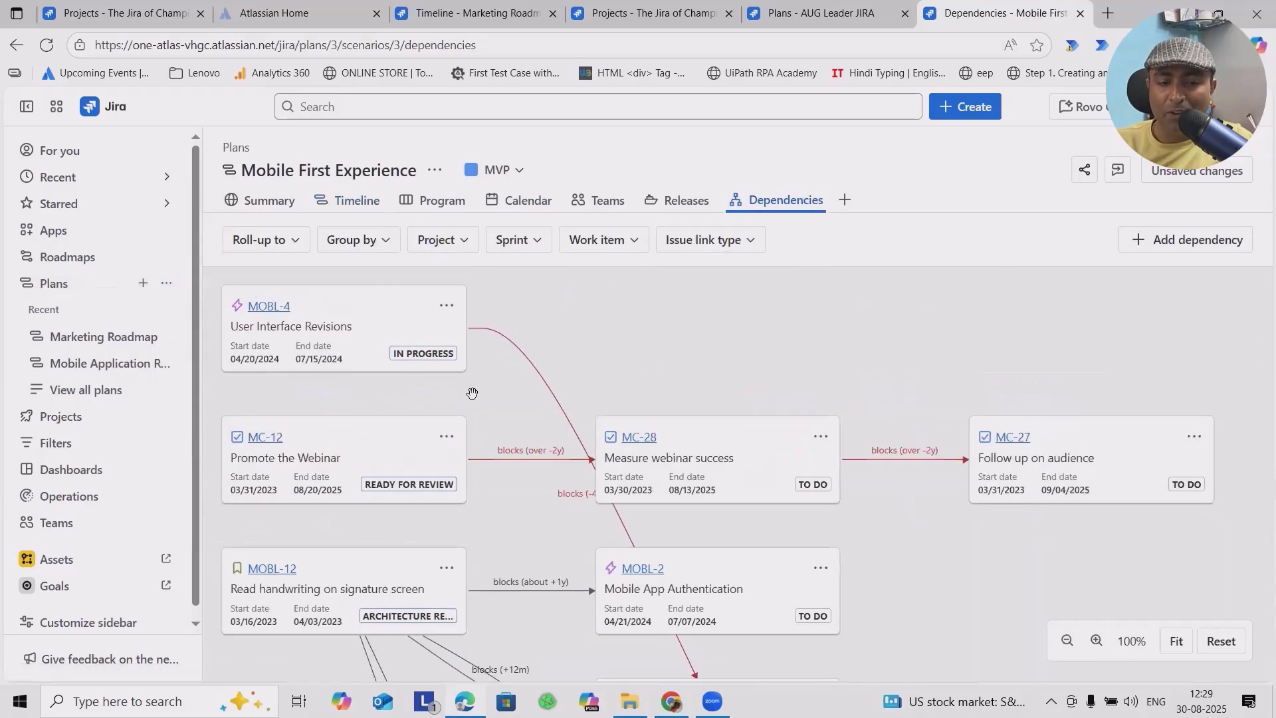
scroll(472, 393, "down", 1)
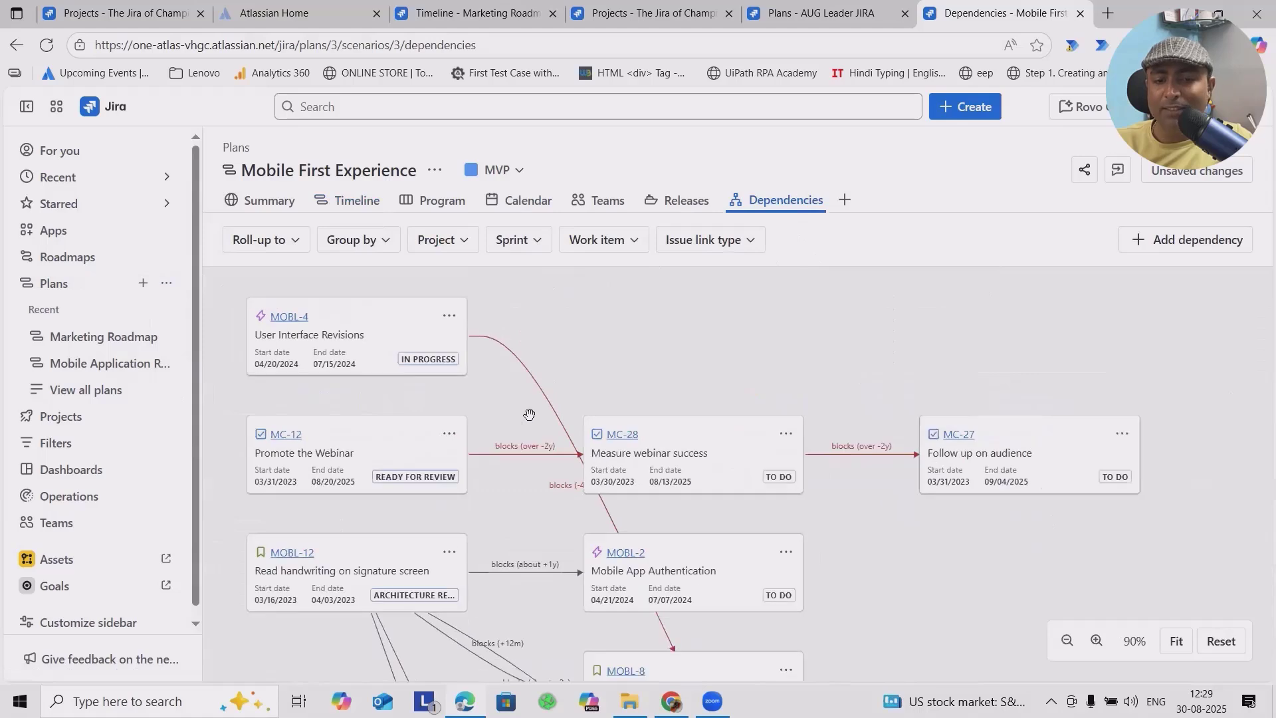
- Add a dependency where MC-12 Promote the Webinar blocks MC-16 Financial approval, and save both changes
left_click(1228, 249)
left_click(1117, 290)
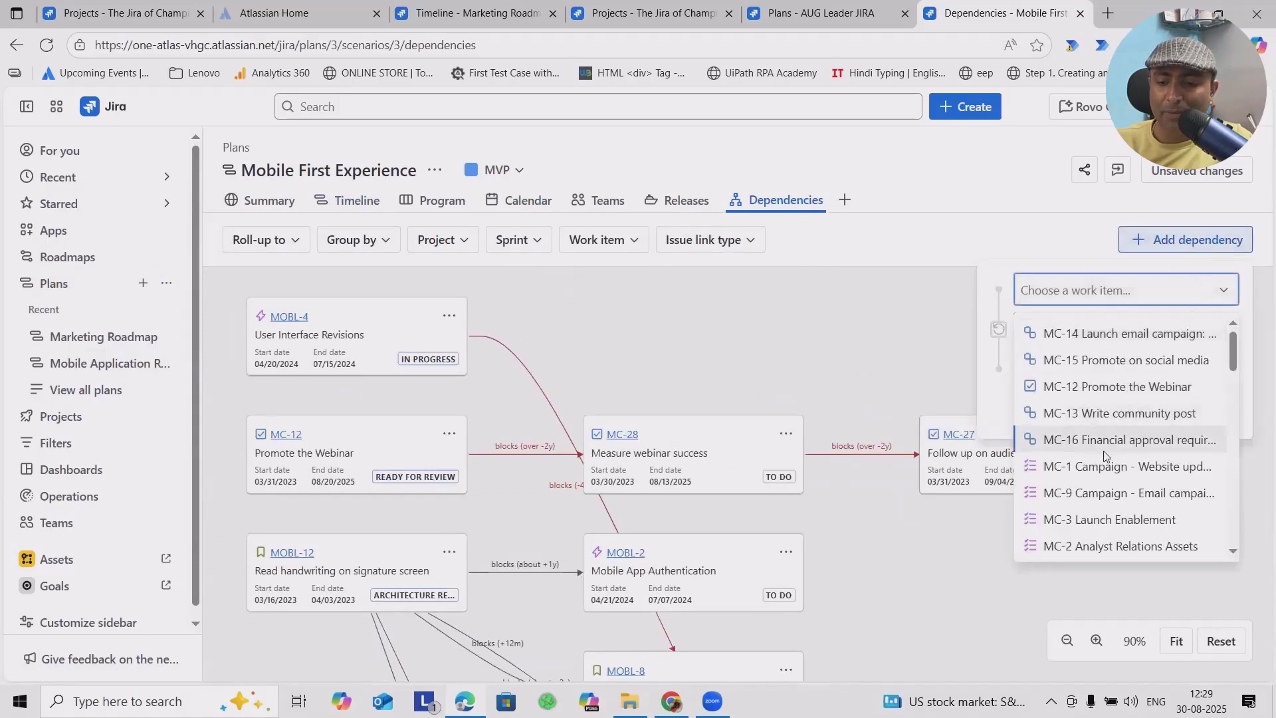
left_click(1117, 388)
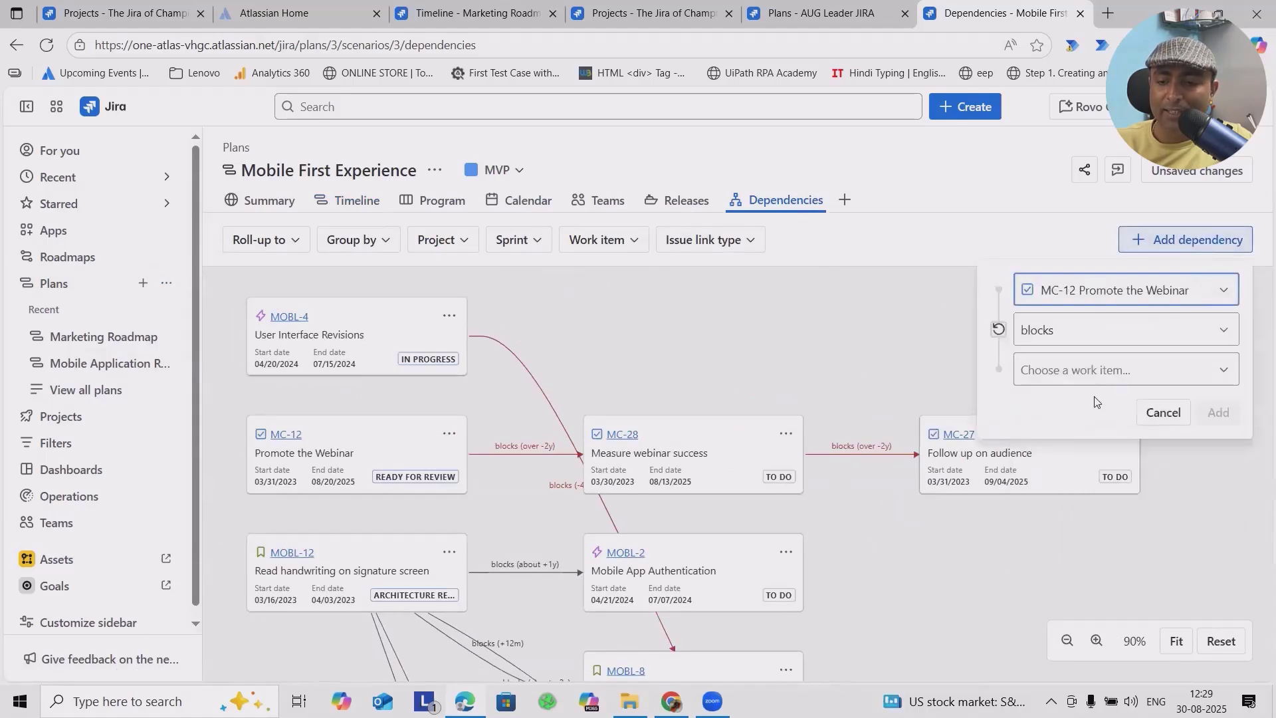
left_click(1153, 383)
left_click(1108, 495)
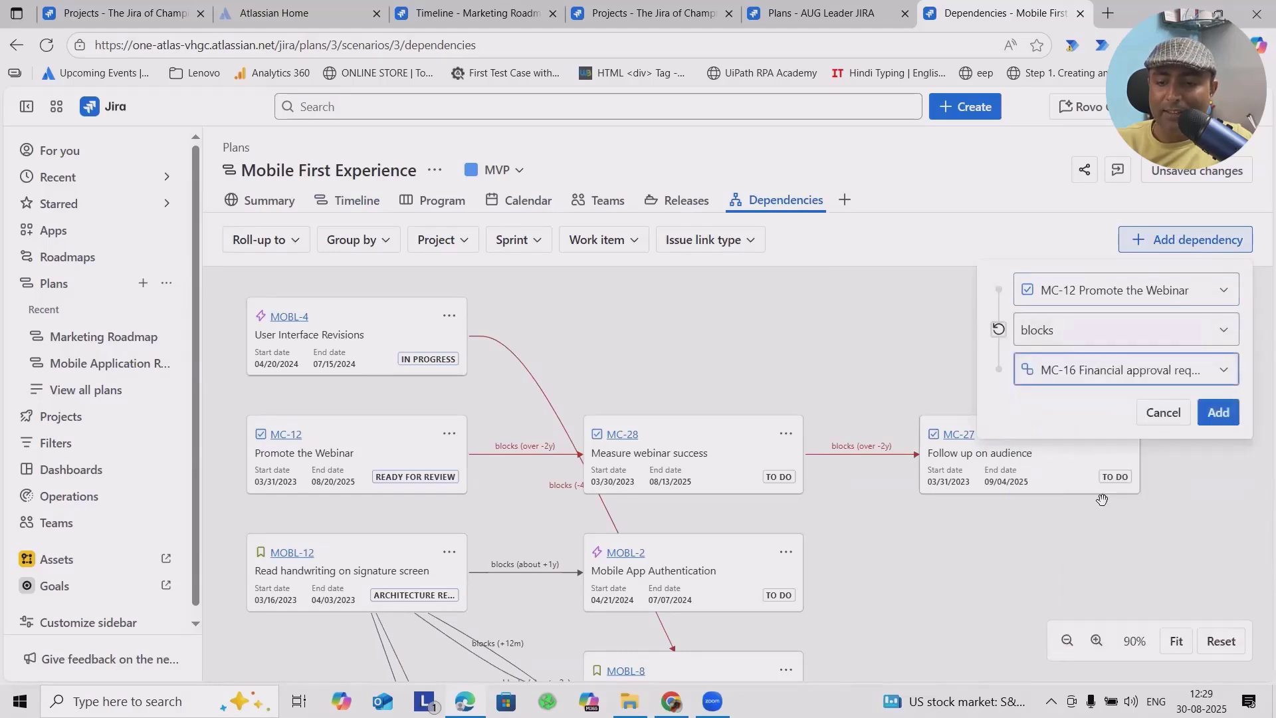
left_click(1217, 412)
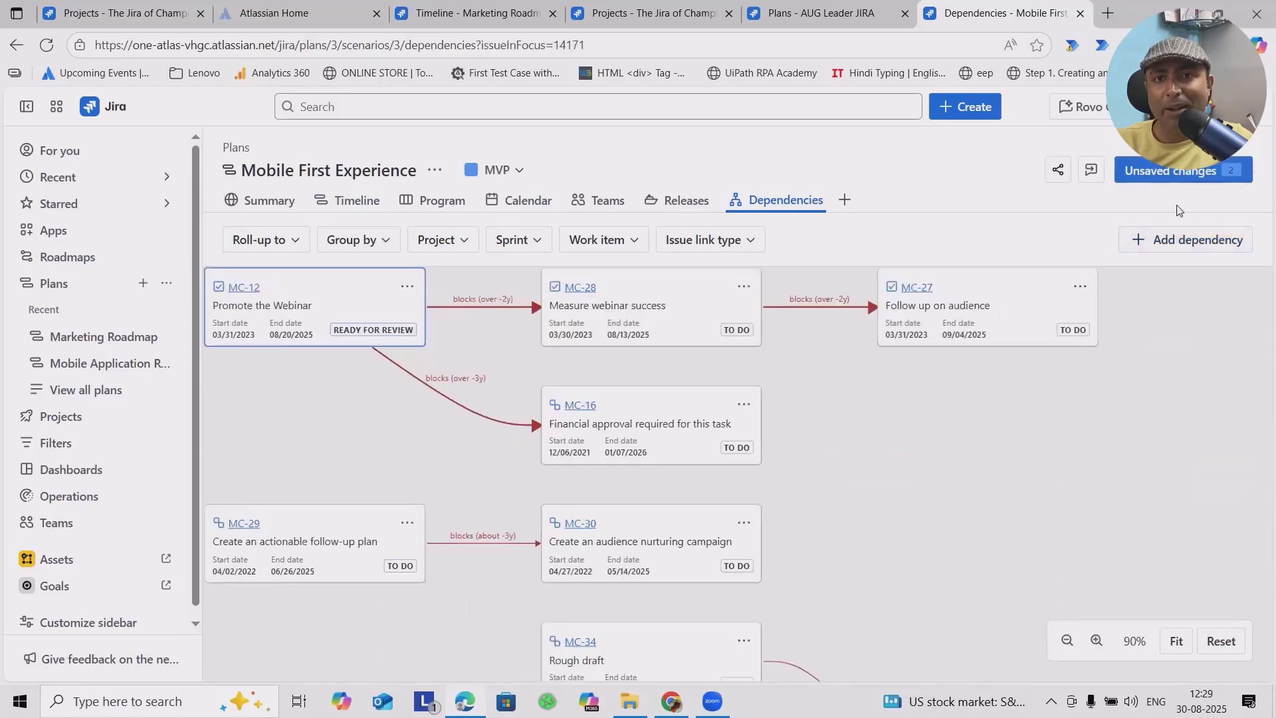
left_click(1164, 174)
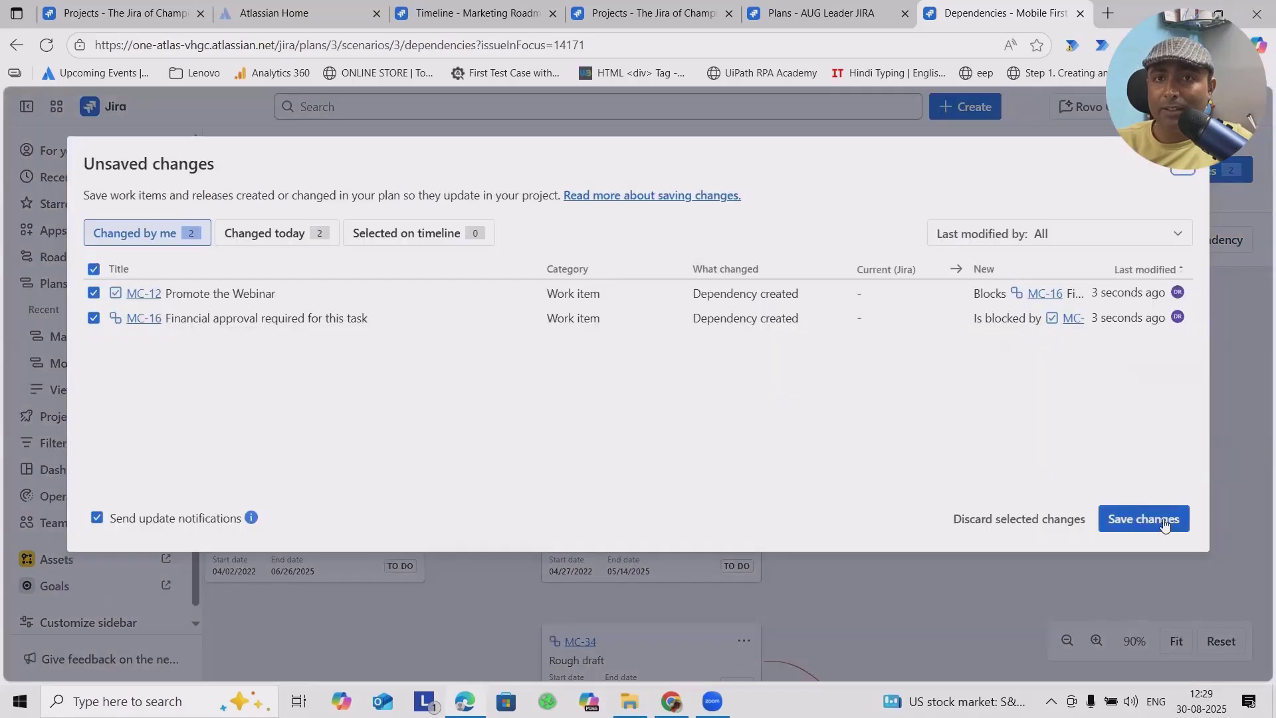
left_click(1143, 519)
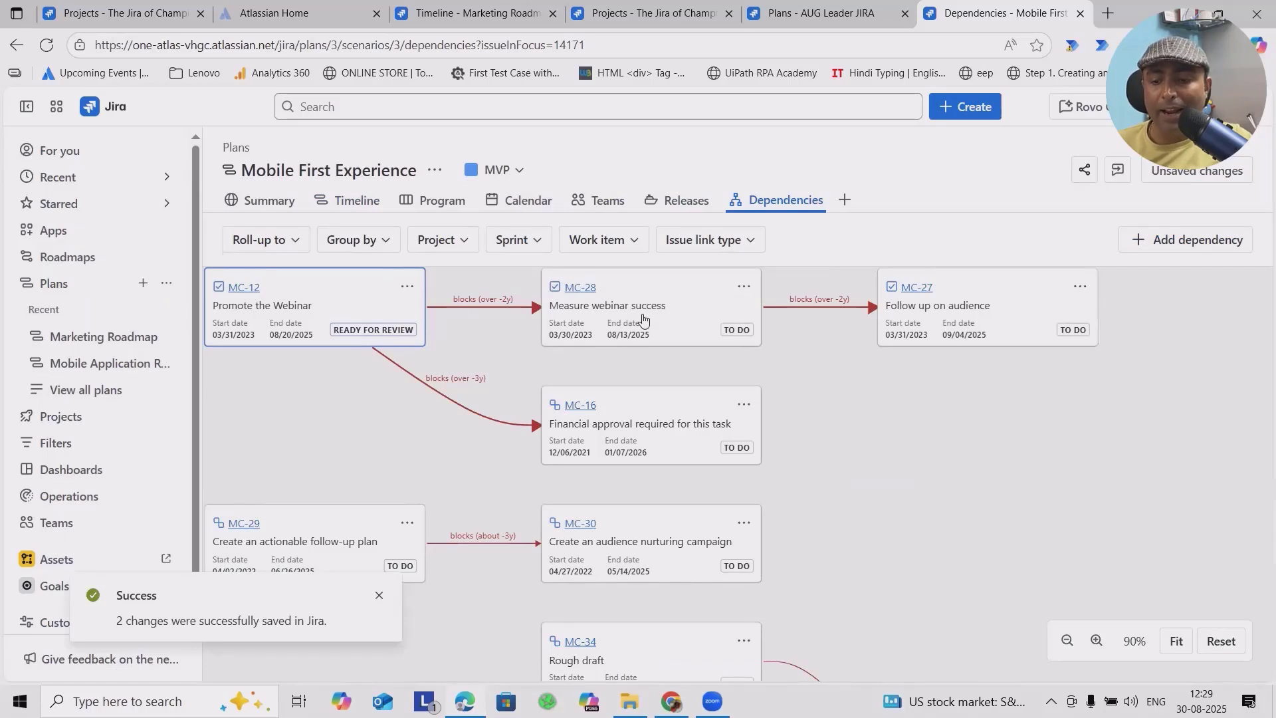
- Fit the dependency graph to view, restore its size, and check roll-up and grouping options
left_click(1174, 640)
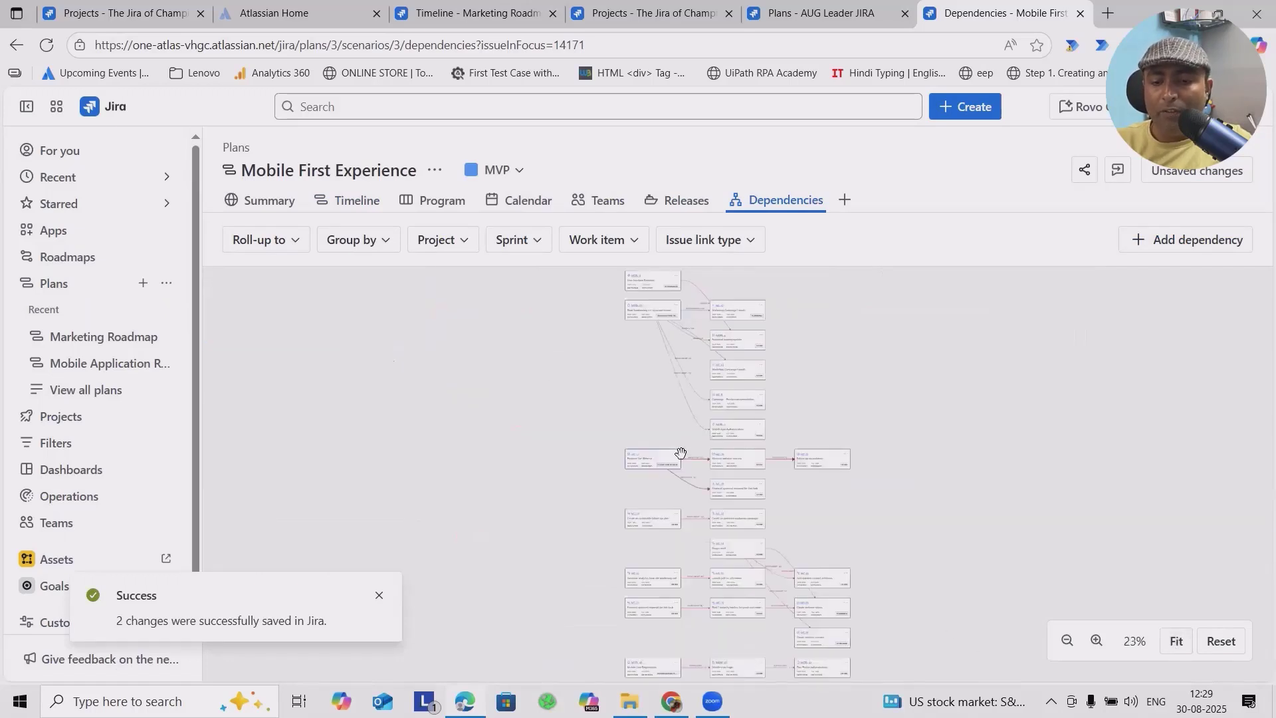
left_click(1222, 642)
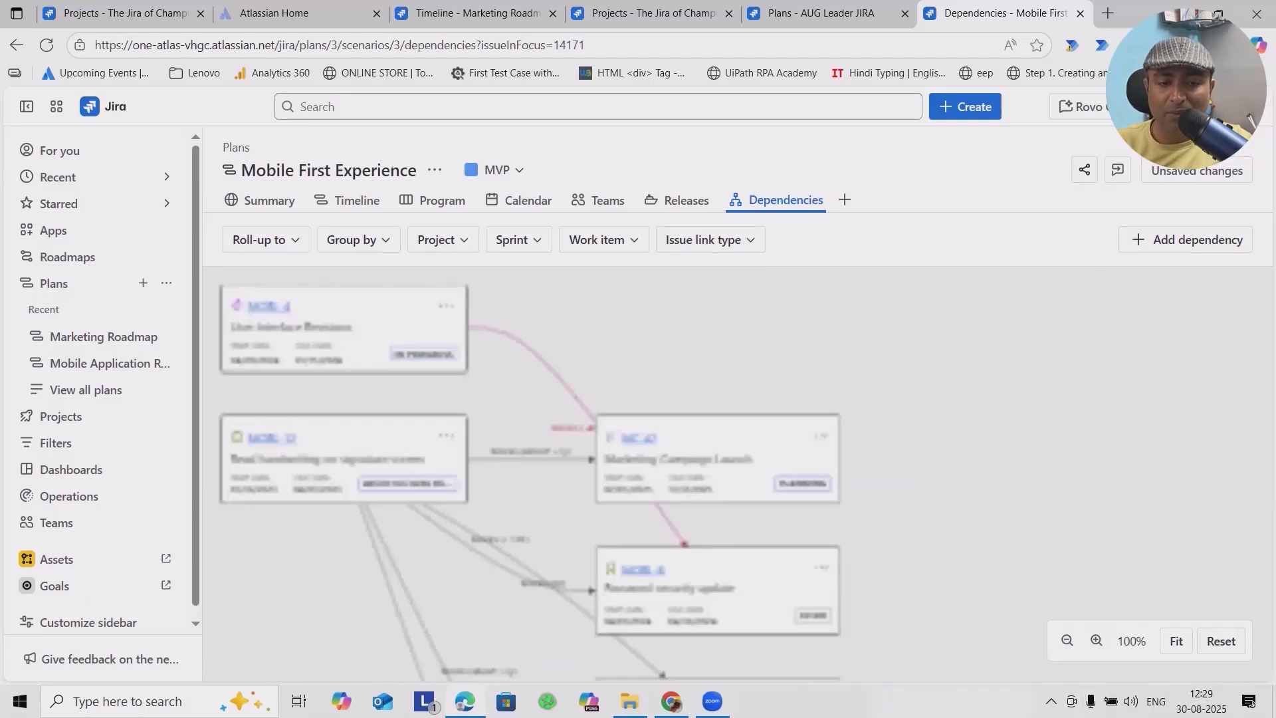
left_click(286, 247)
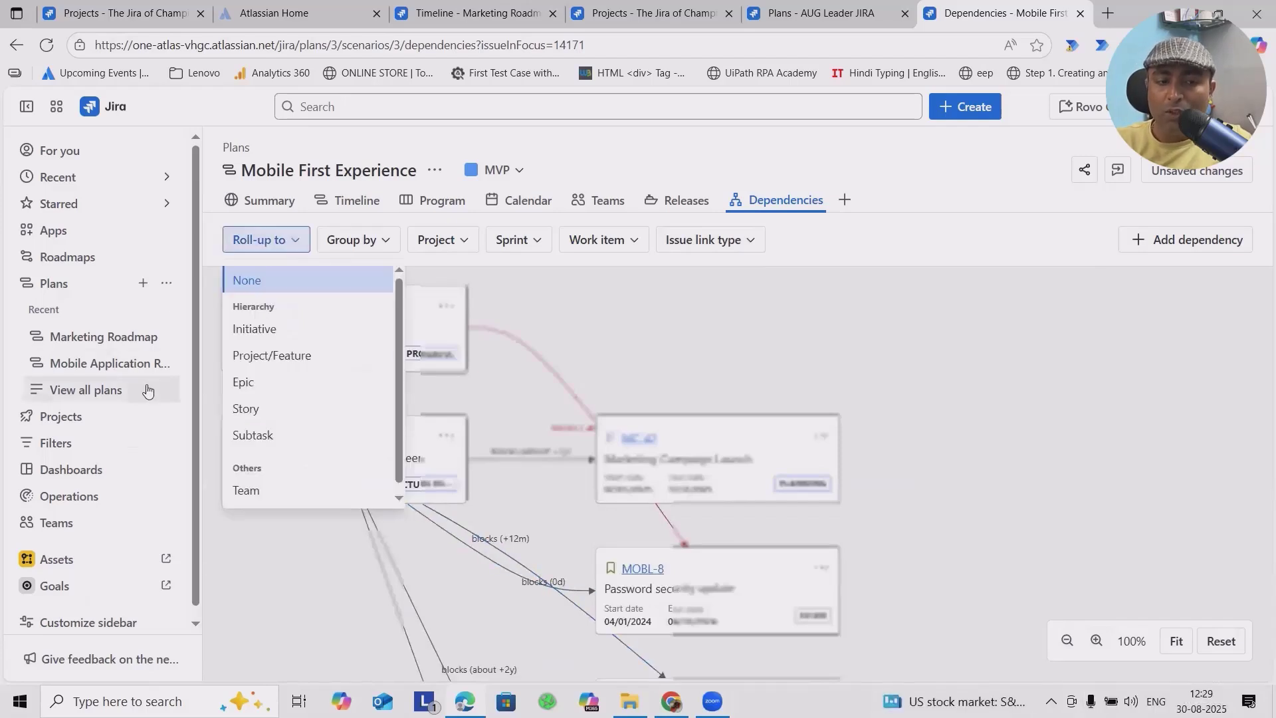
left_click(375, 239)
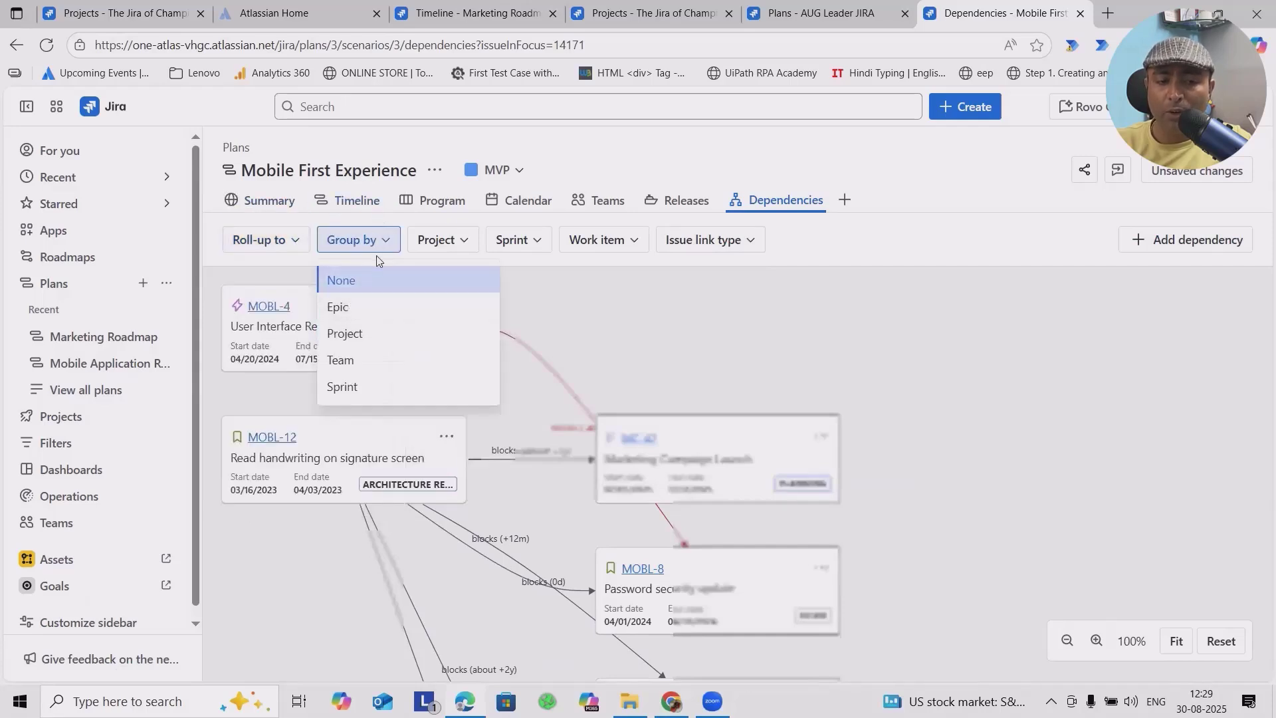
- Filter the graph by the Design project, then by Mobile Dev, clearing each afterwards
left_click(445, 240)
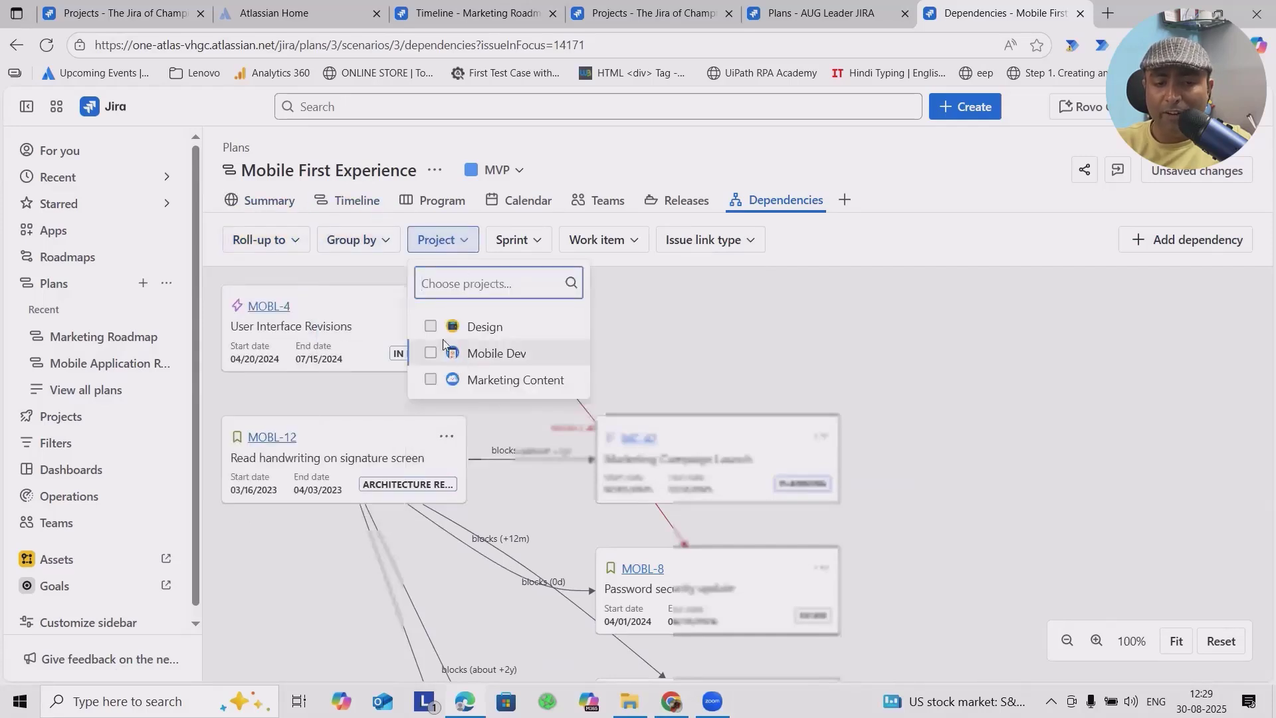
left_click(432, 327)
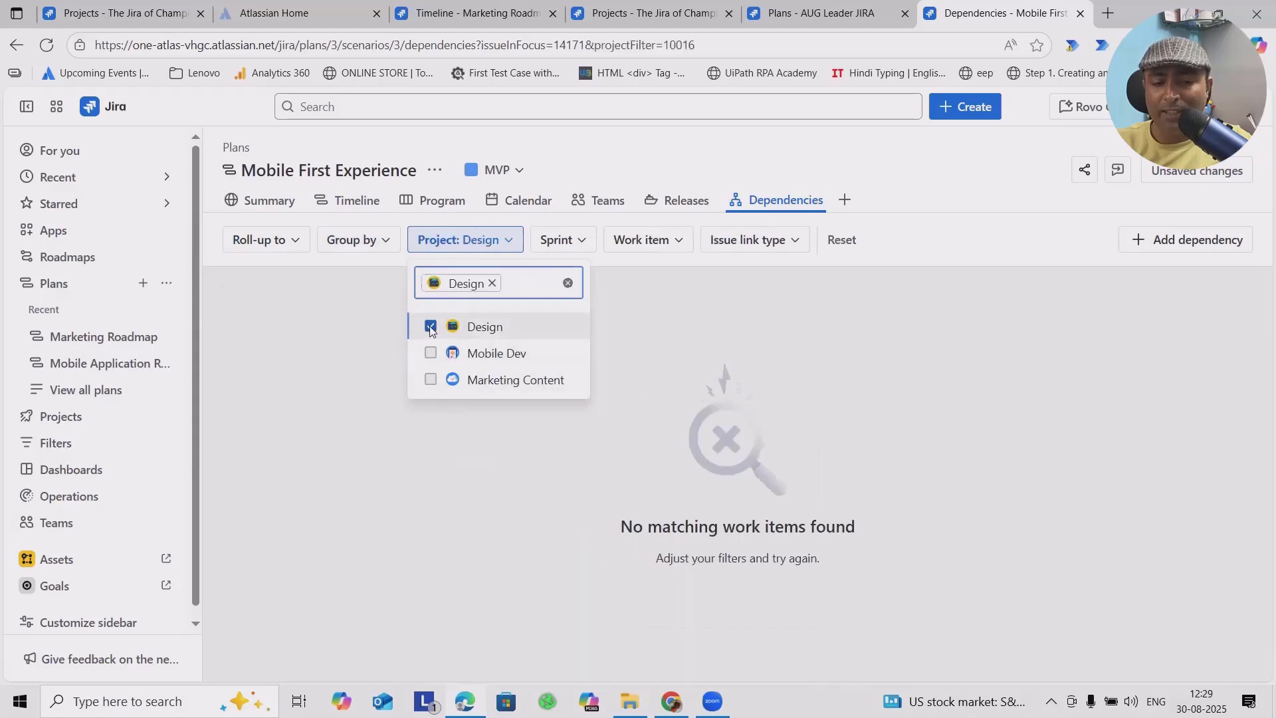
left_click(432, 327)
left_click(432, 353)
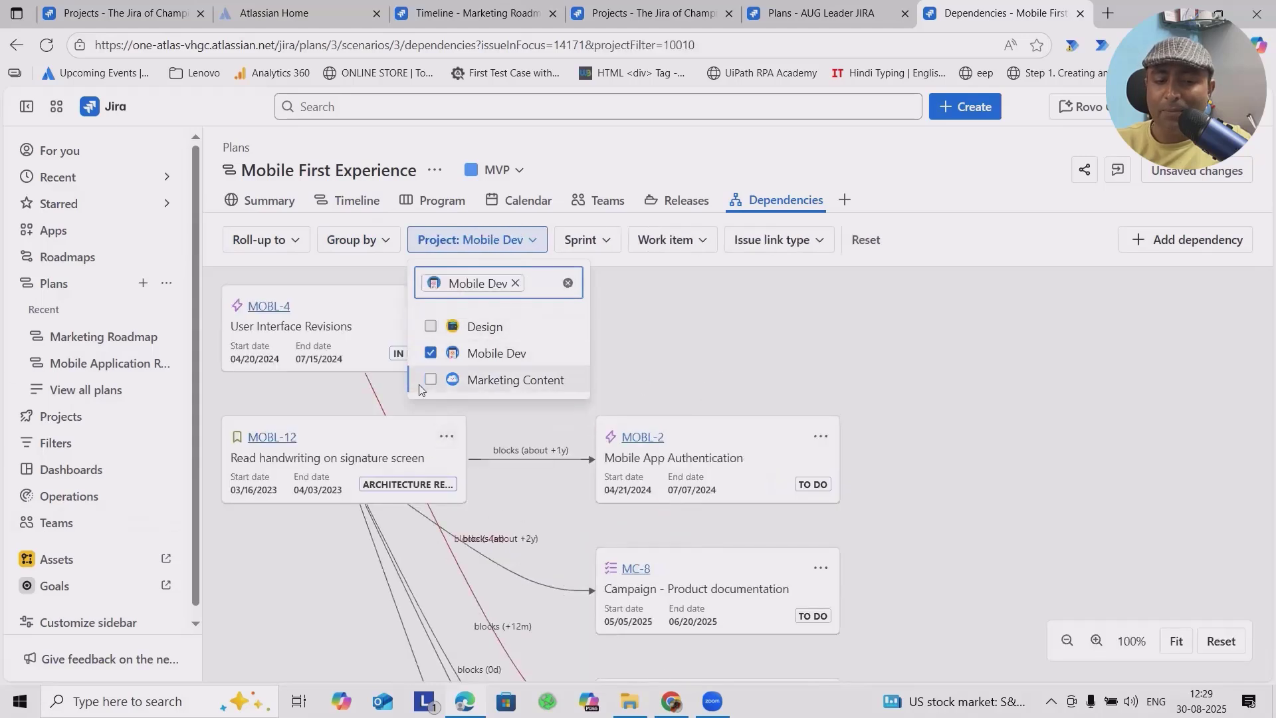
left_click(432, 353)
- Filter dependencies to MOBL Sprint 1 and Sprint 2 and to work item MOBL-4
left_click(528, 241)
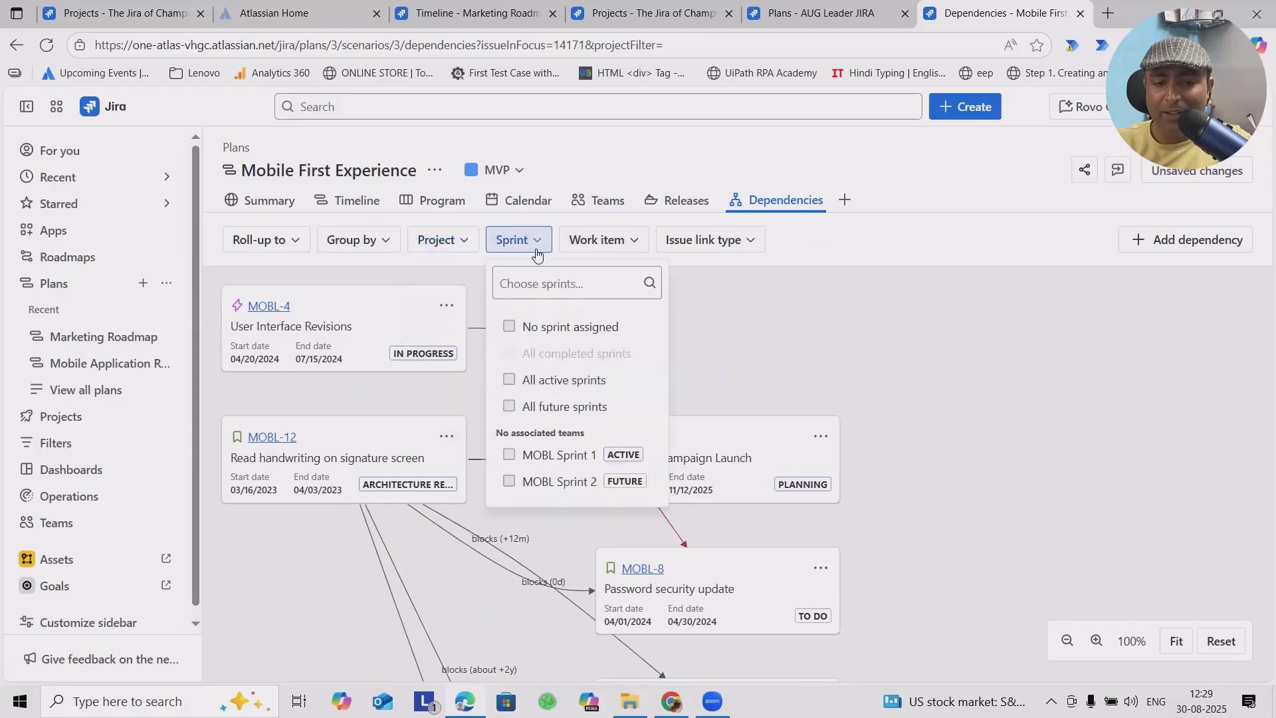
left_click(510, 456)
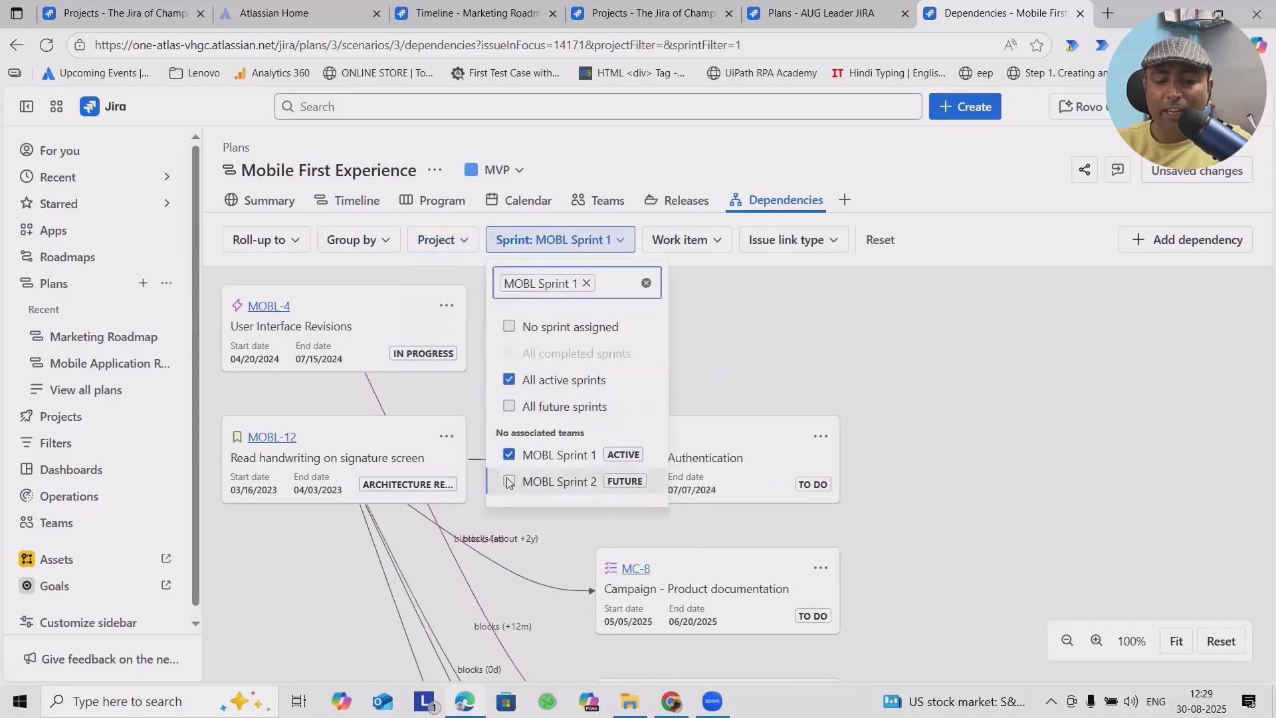
left_click(509, 482)
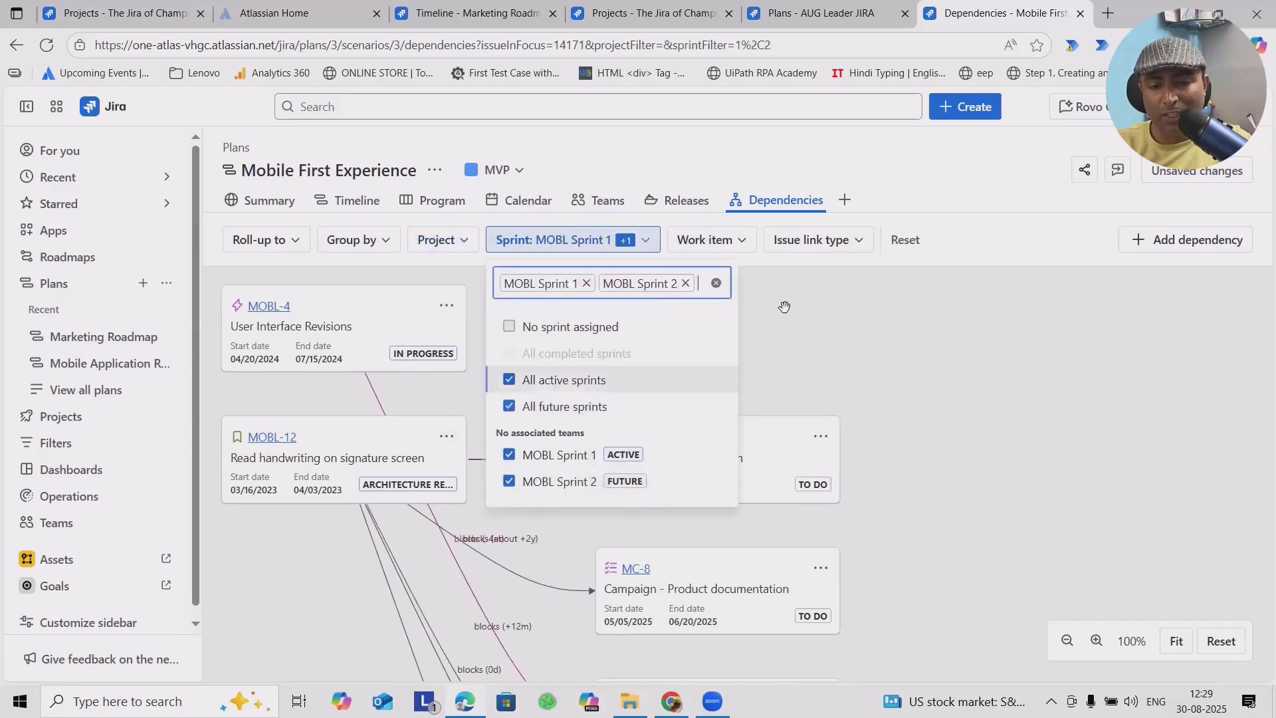
left_click(728, 241)
left_click(724, 327)
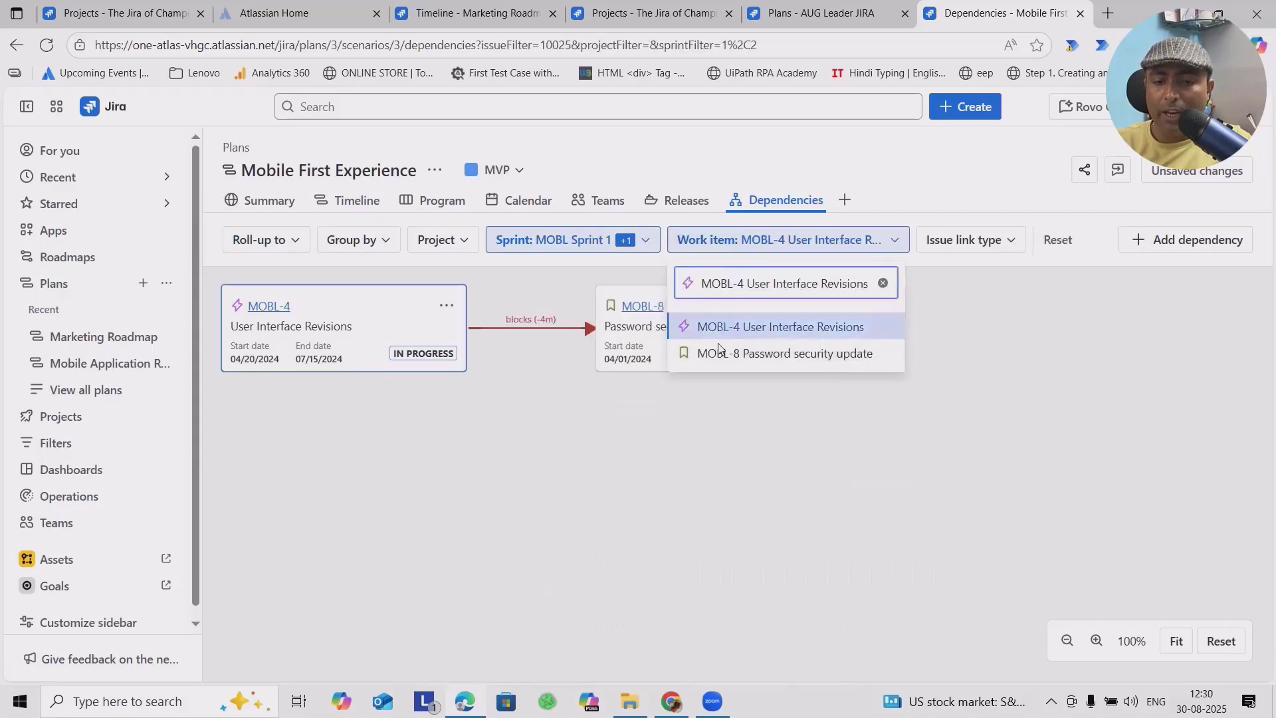
left_click(768, 458)
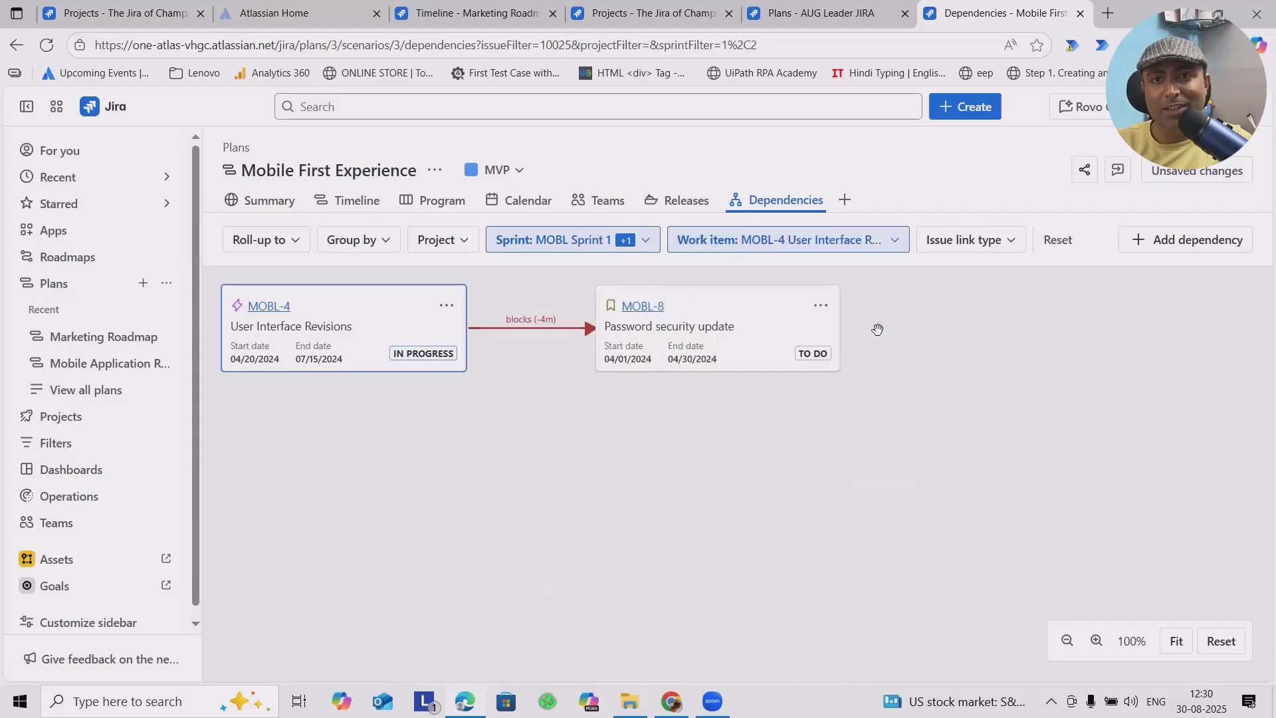
- Remove both sprint filters, filter by the Blocks link type, then reset all filters
left_click(645, 240)
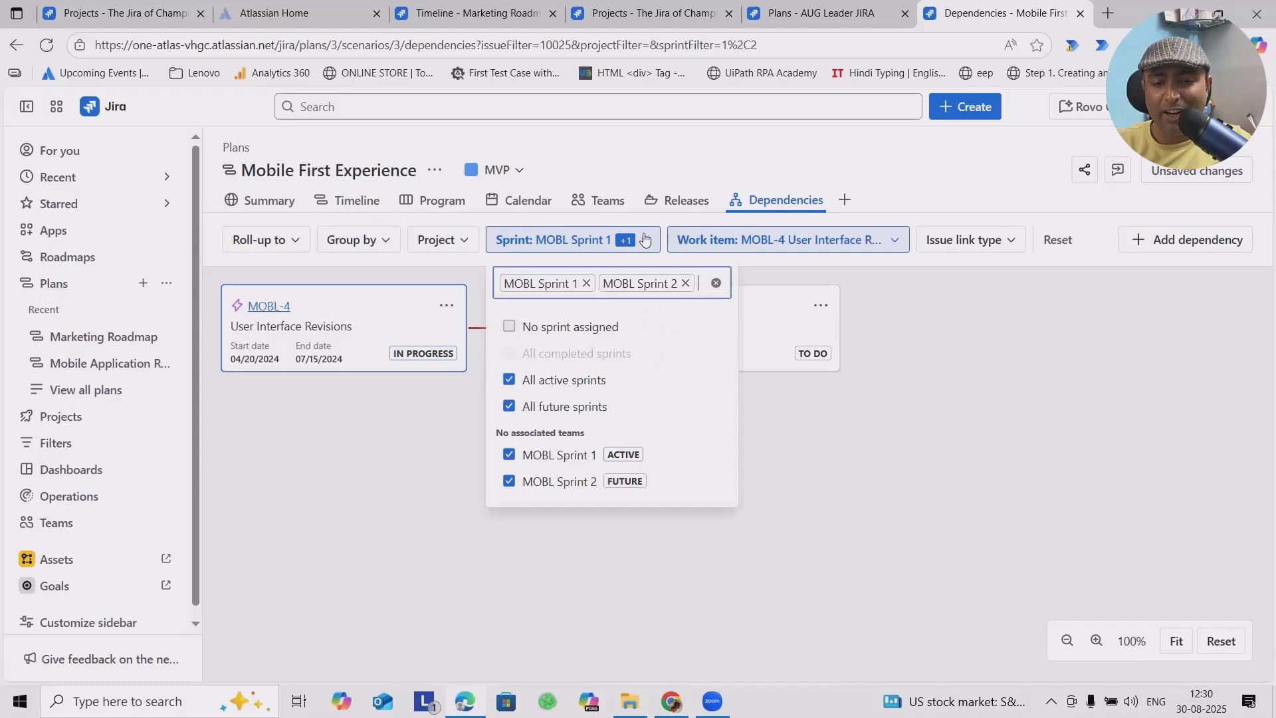
left_click(684, 284)
left_click(586, 284)
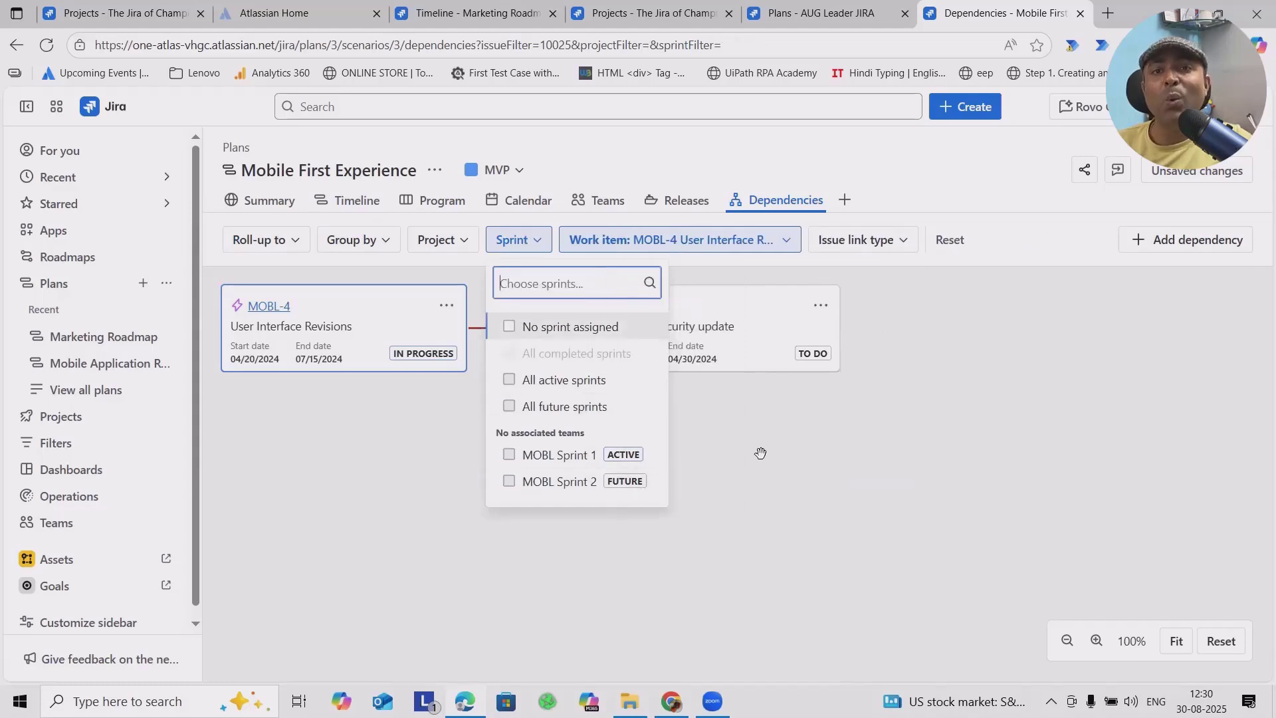
left_click(862, 240)
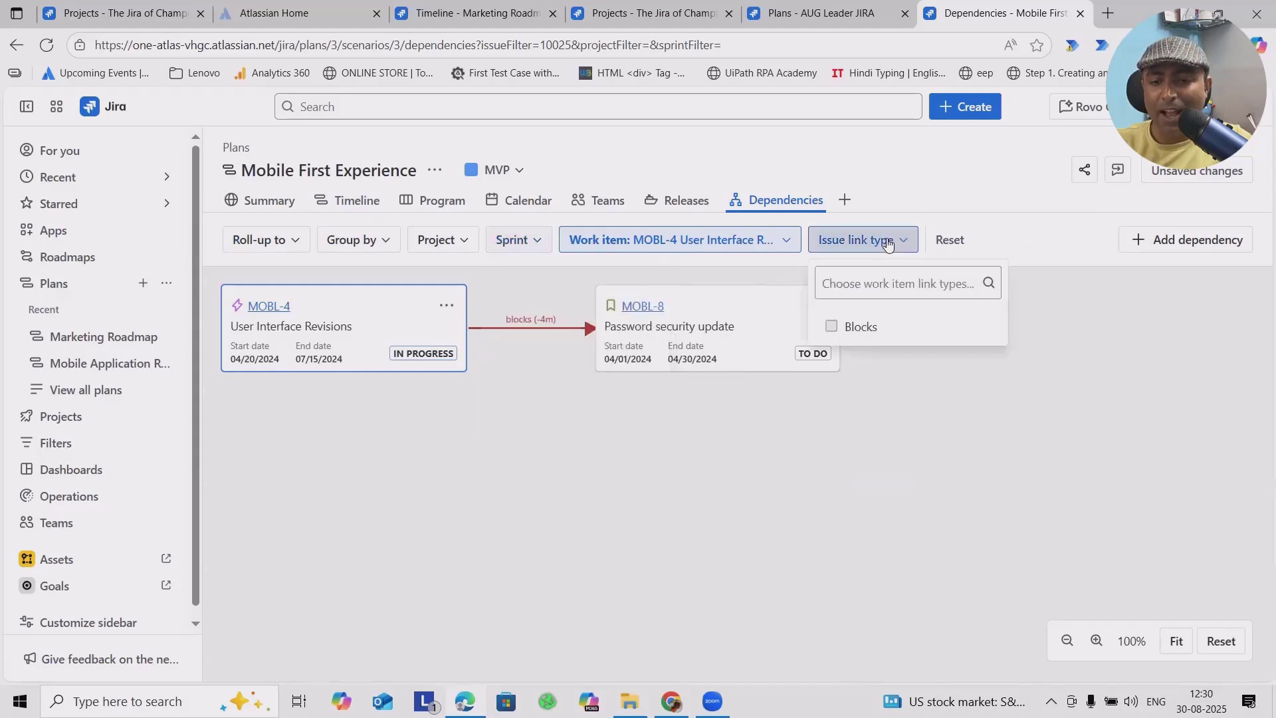
left_click(867, 327)
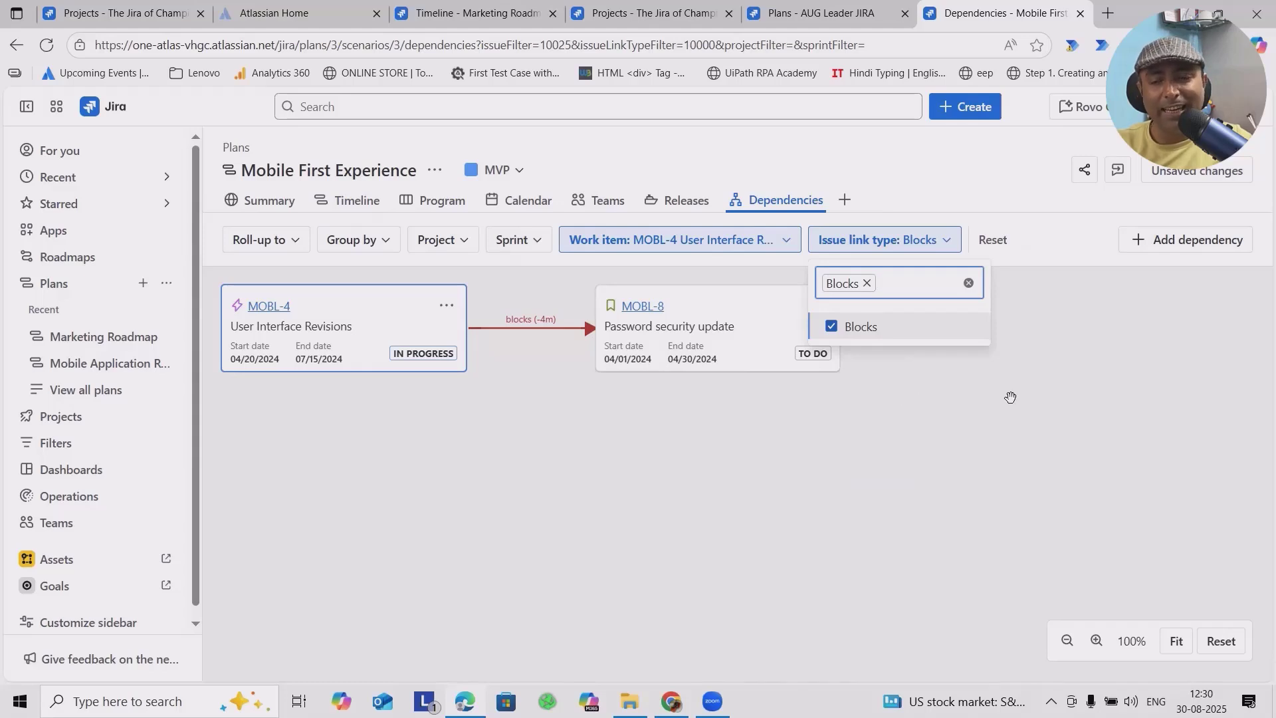
left_click(1134, 333)
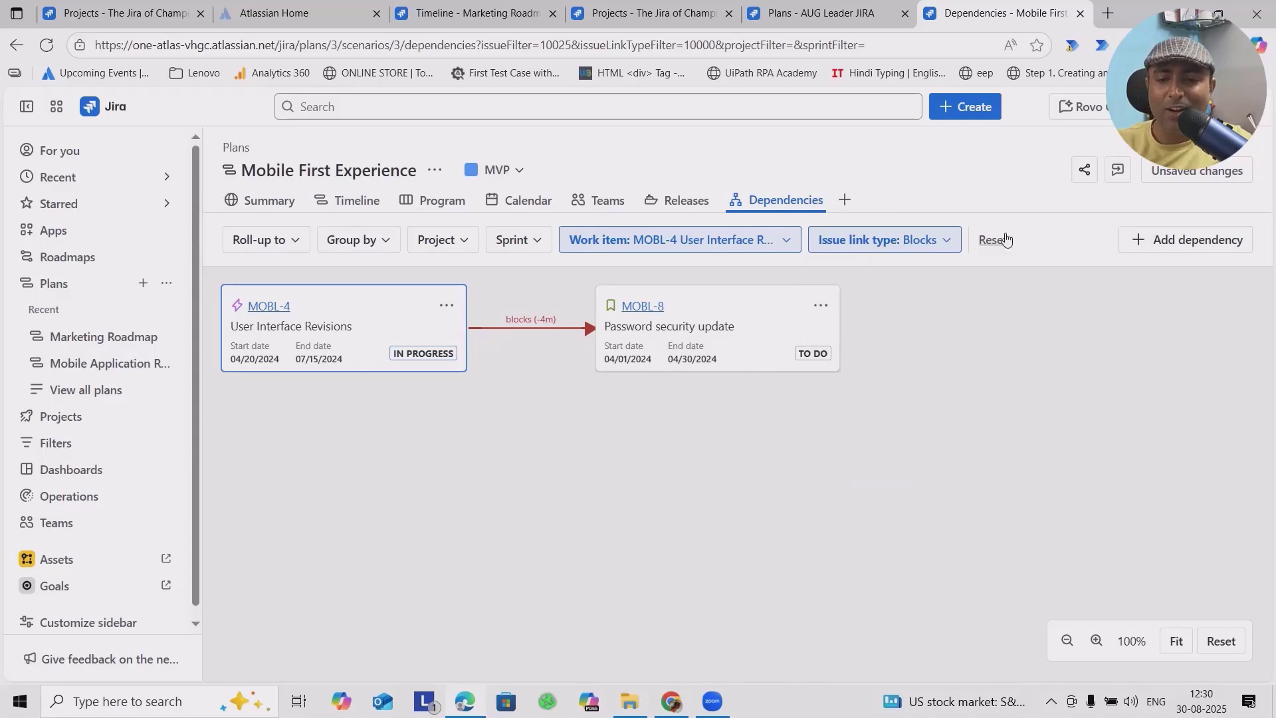
left_click(997, 239)
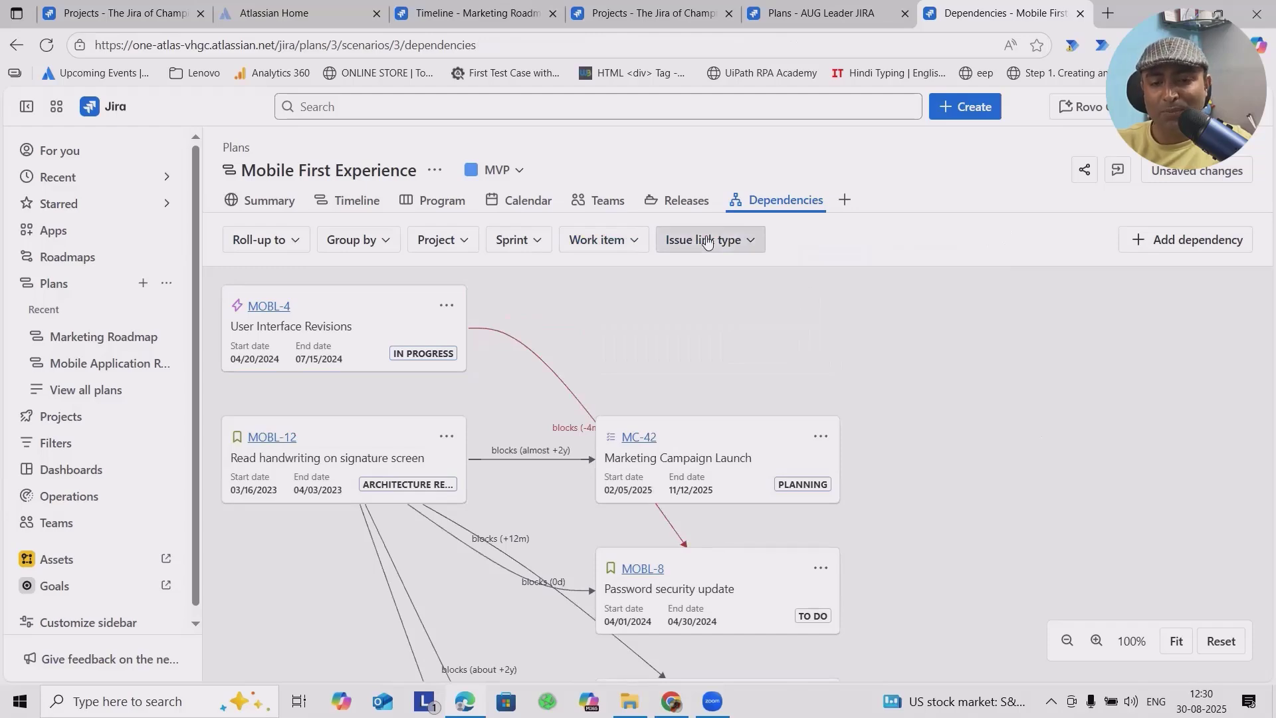
- Show the plan timeline as a list, view Manage custom fields, and bring up Plans options
key("alt+Left")
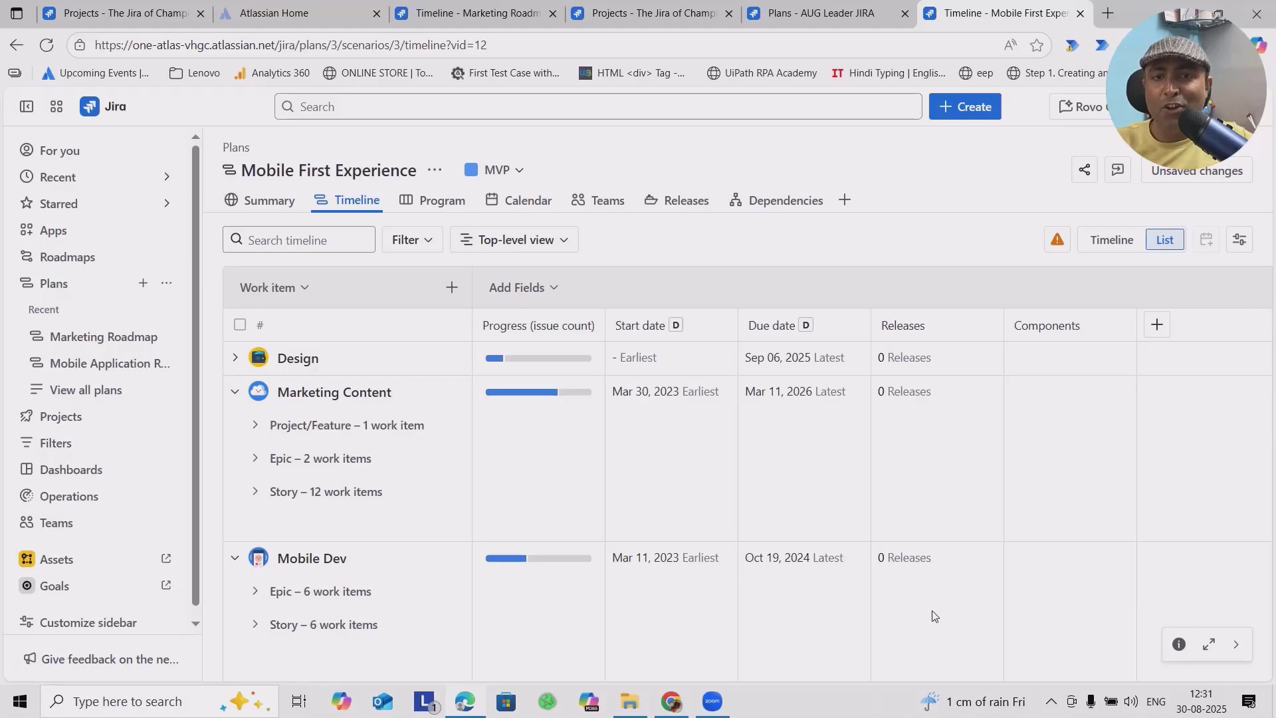
left_click(533, 287)
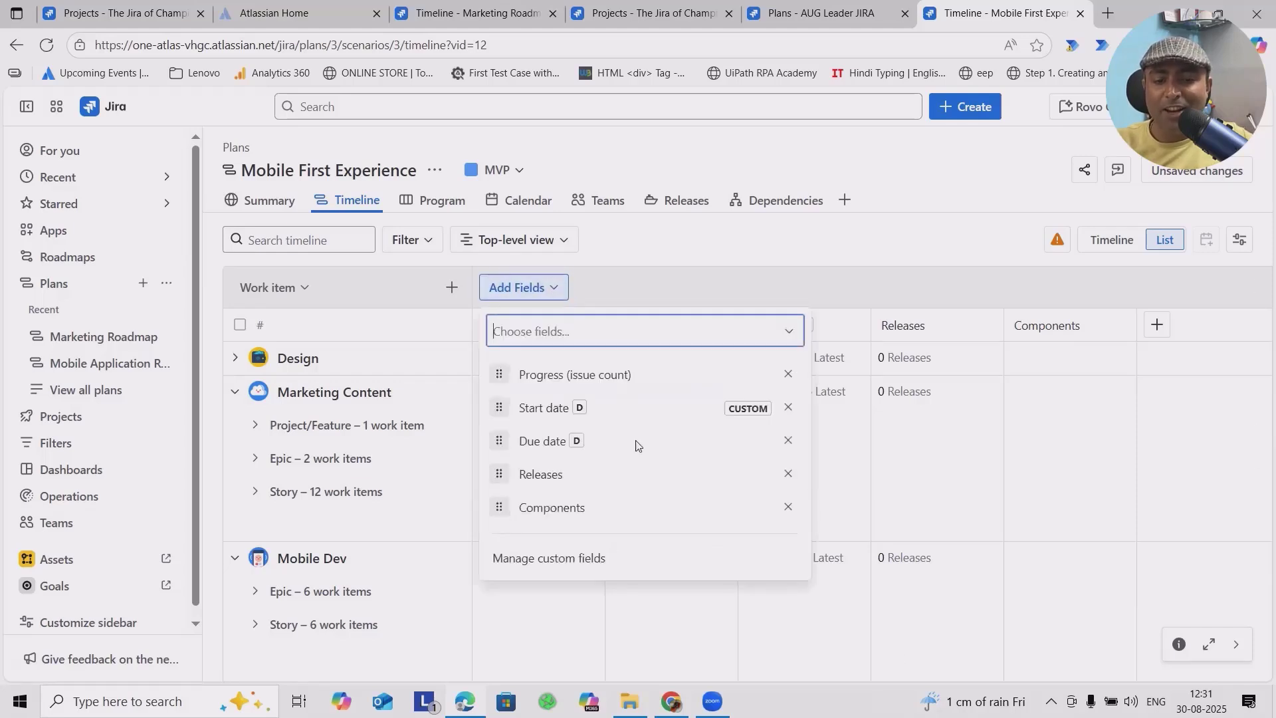
left_click(554, 559)
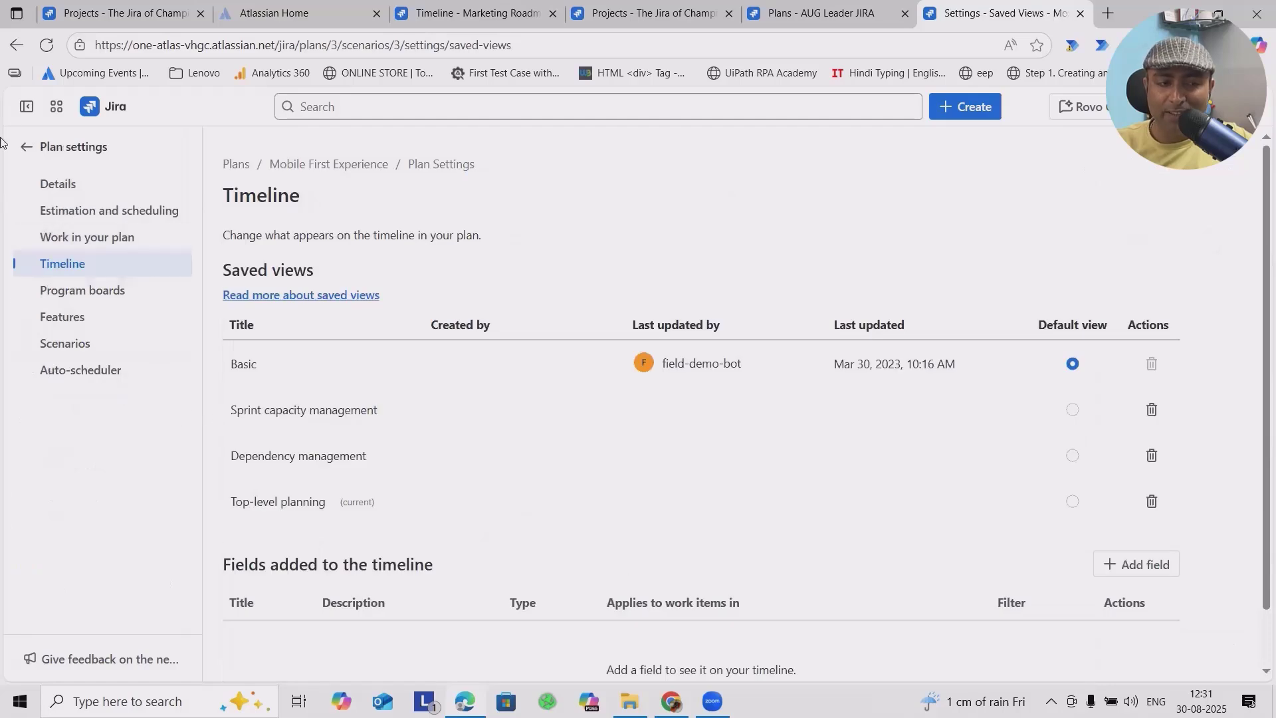
left_click(24, 146)
left_click(166, 284)
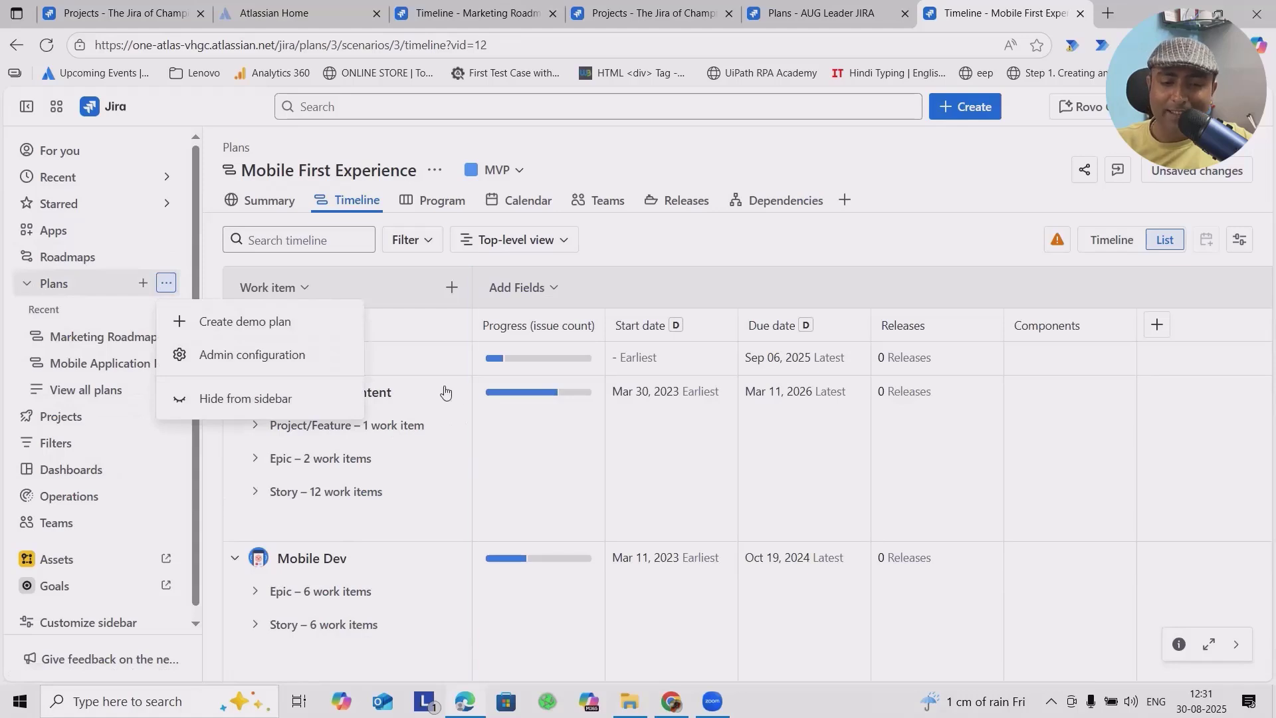
- Review Plans global permissions and the Dependency settings, where Blocks is the only dependency link type
left_click(297, 371)
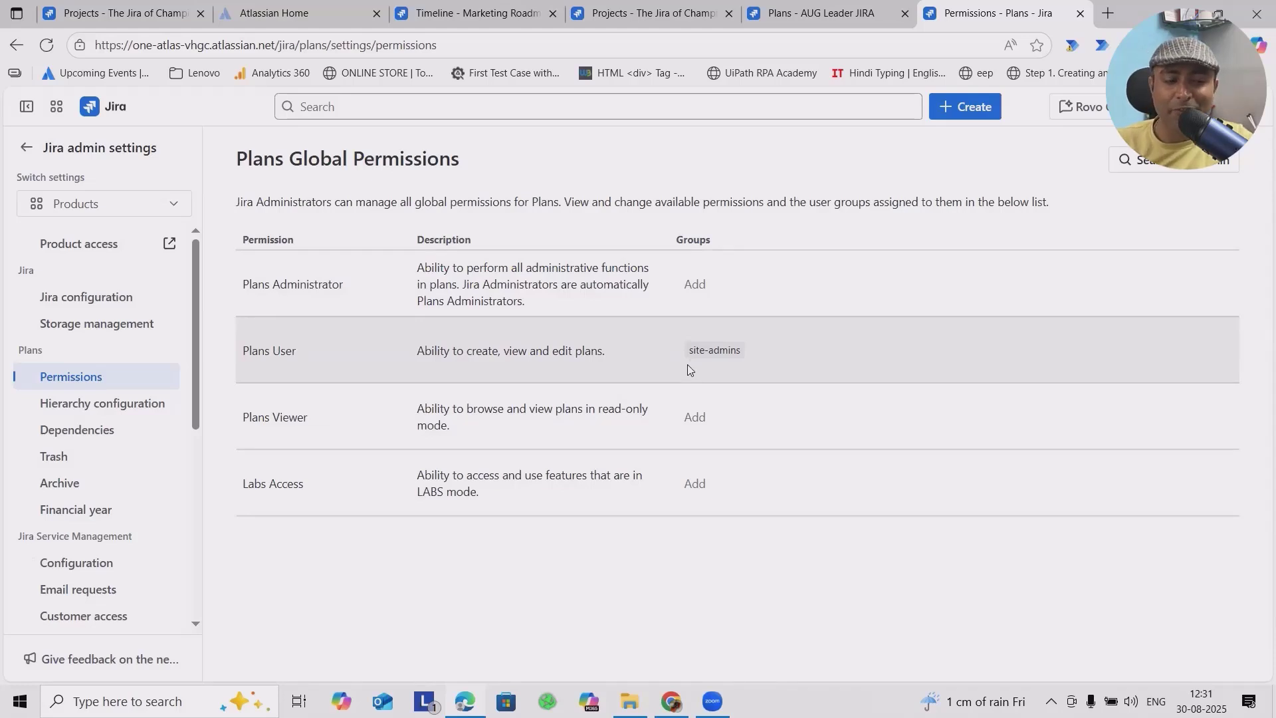
left_click(84, 426)
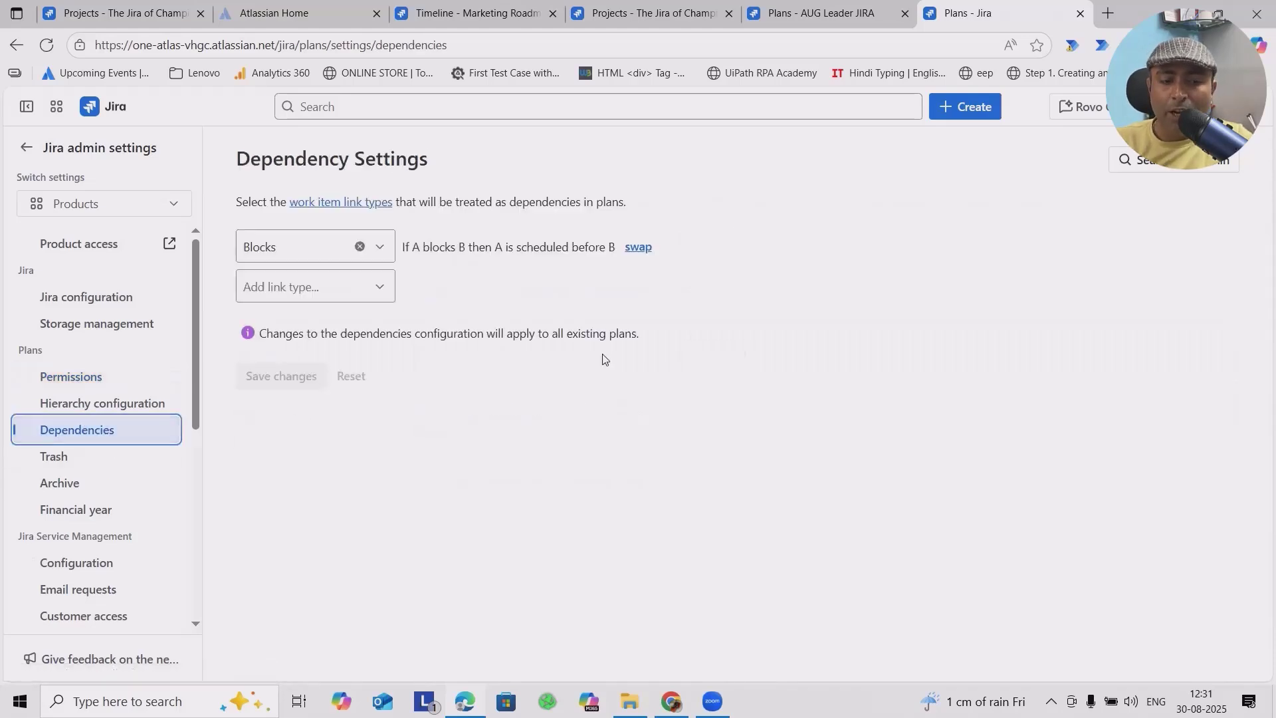
left_click(376, 248)
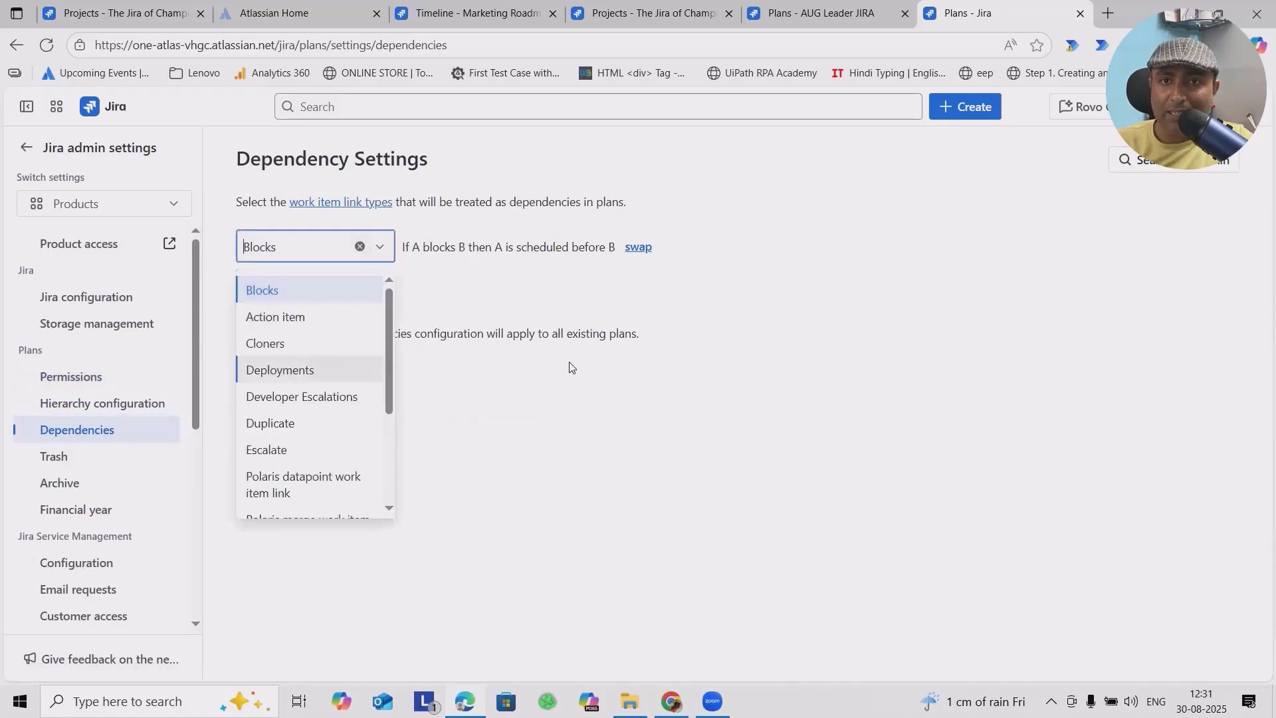
left_click(609, 390)
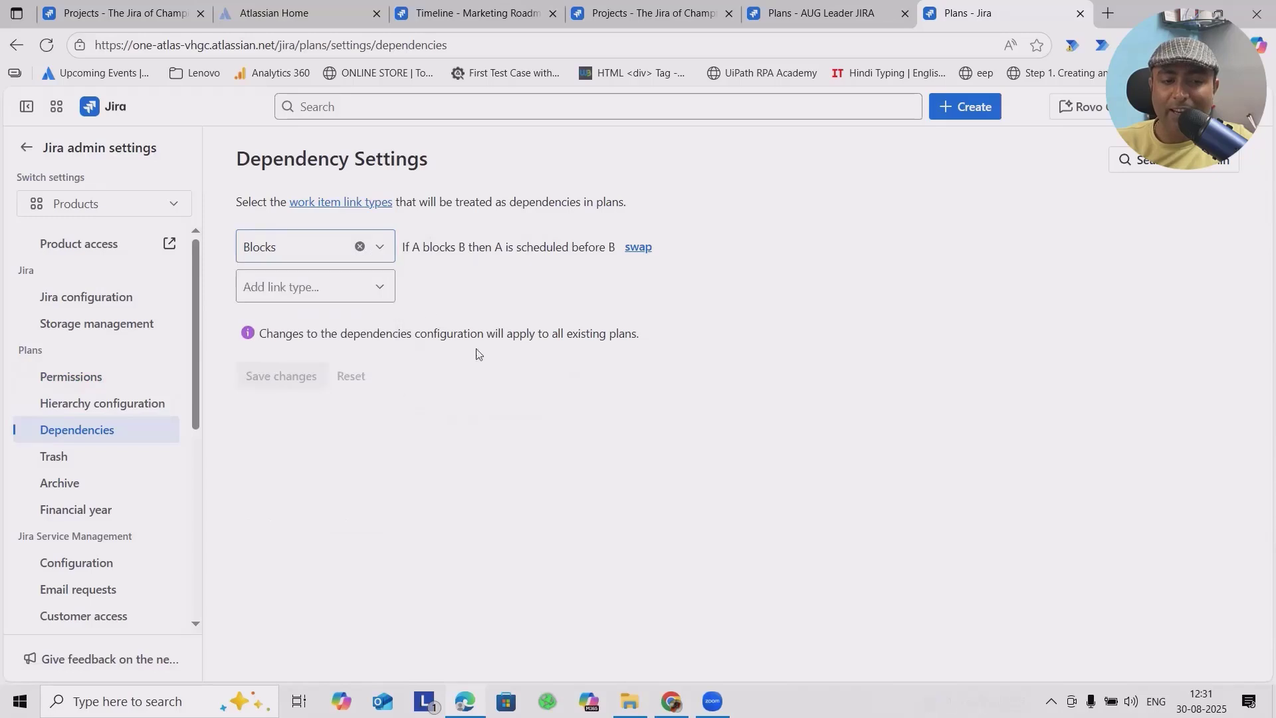
left_click(387, 253)
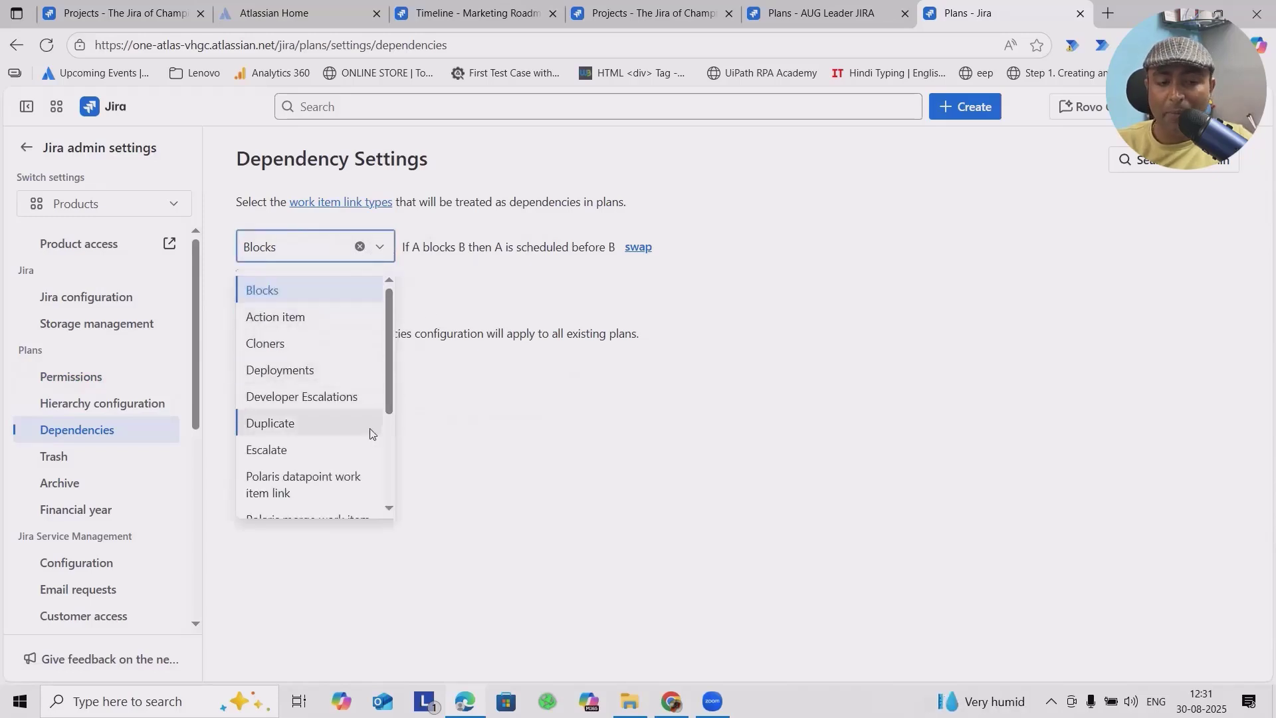
left_click(556, 418)
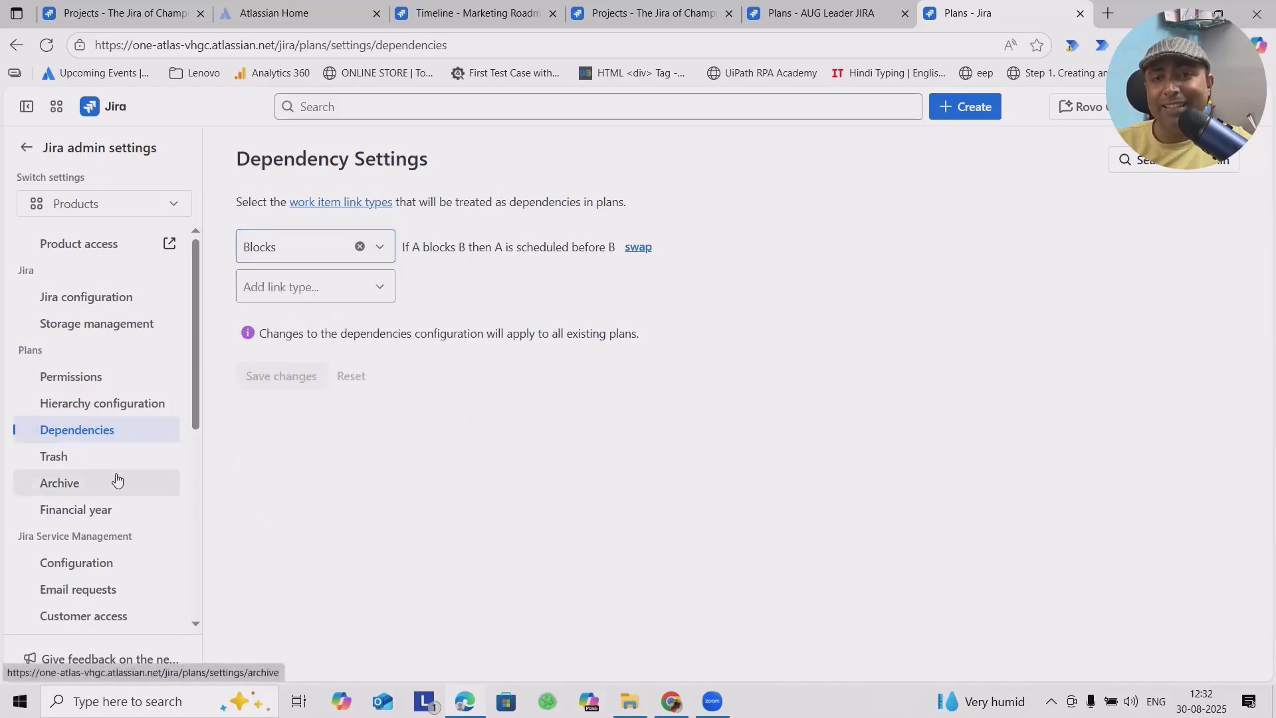
- View the Initiative, Project/Feature, Epic, Story and Subtask levels, then return to the plan timeline
left_click(106, 415)
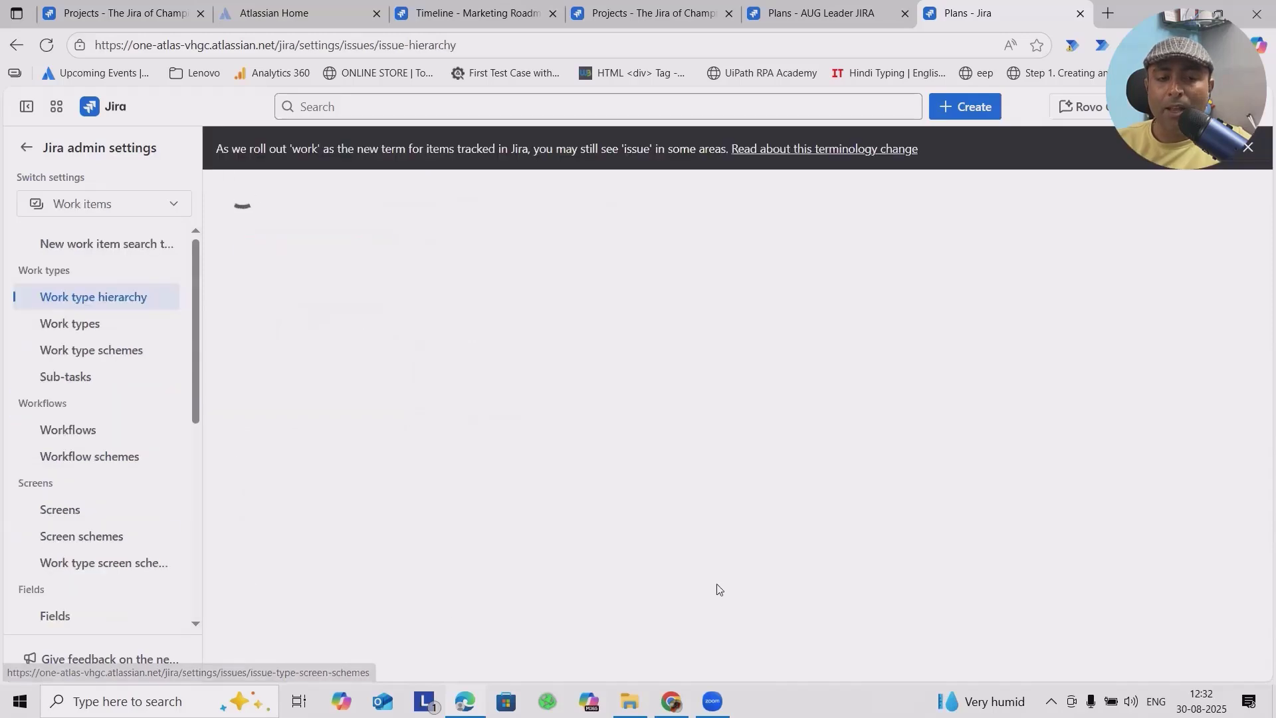
scroll(822, 518, "down", 2)
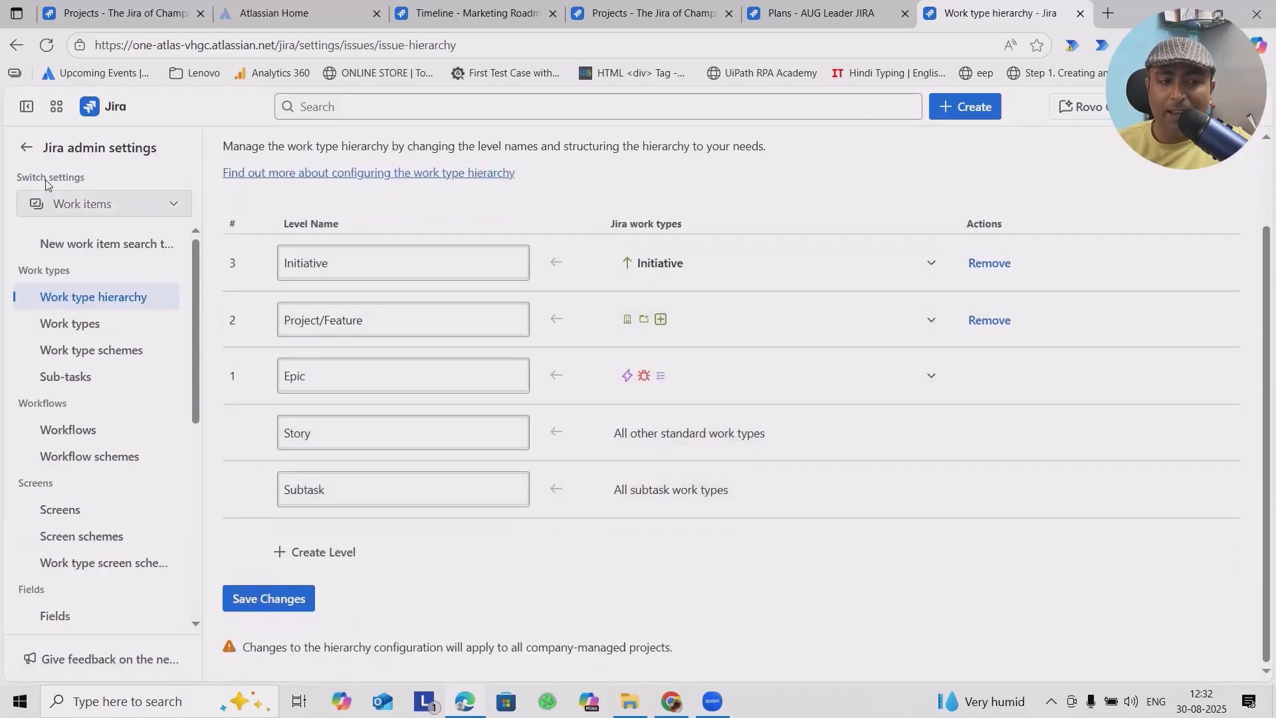
left_click(26, 147)
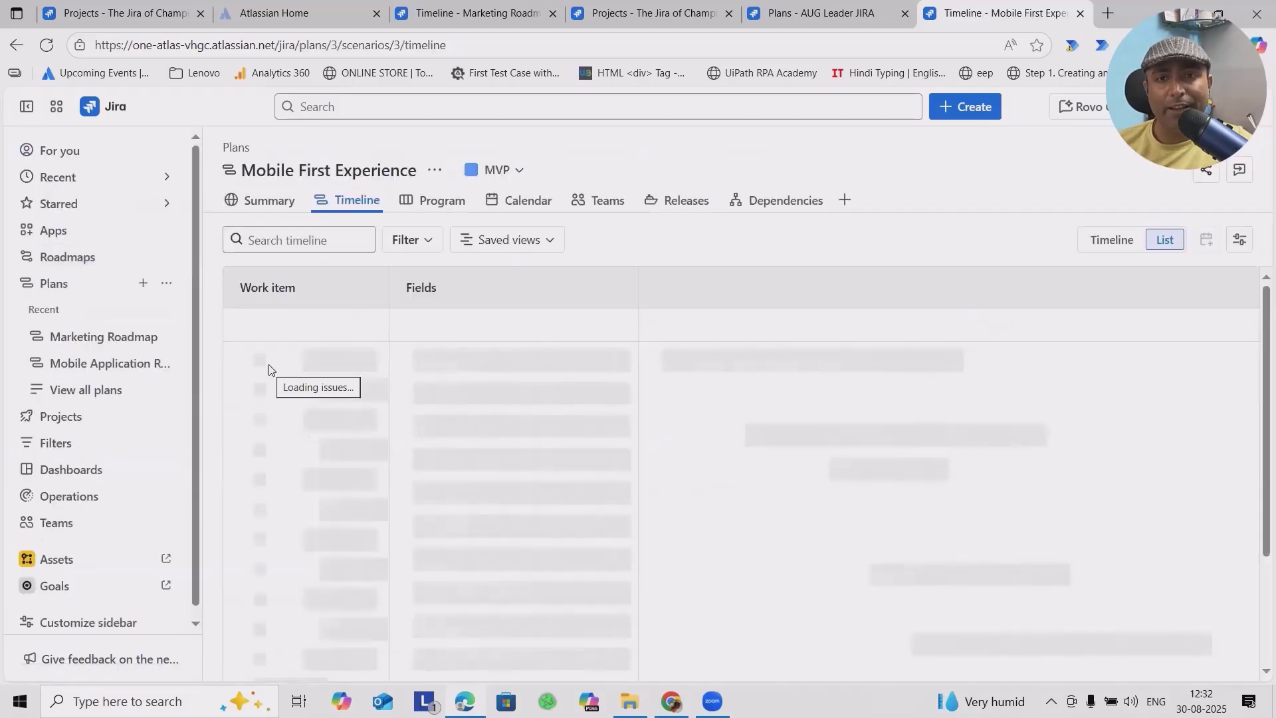